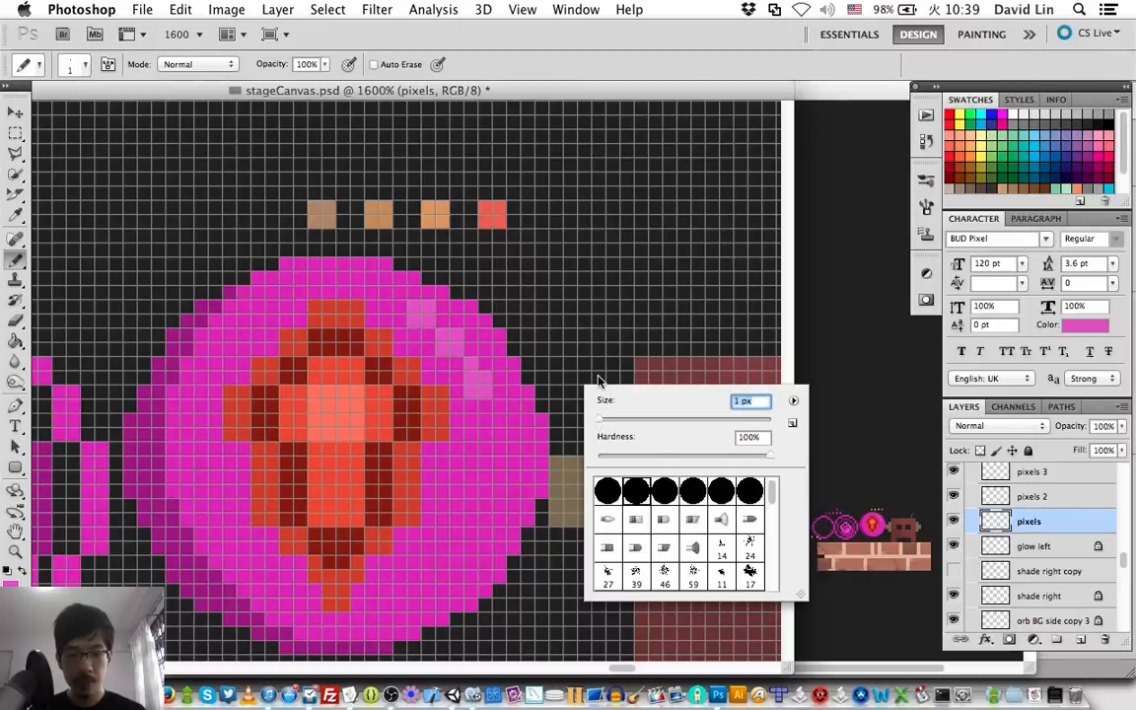
Close the brush settings popup and collapse the Impulse Orb layer group.
click(632, 100)
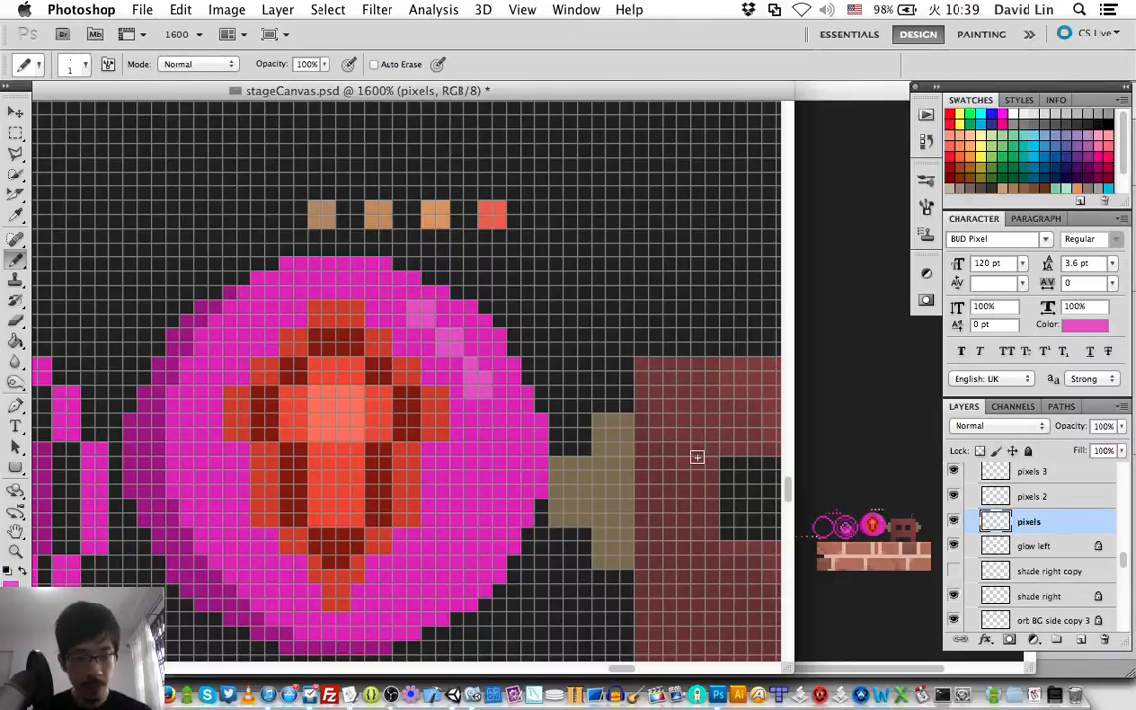
scroll(697, 457, left, 5)
scroll(698, 457, down, 2)
scroll(697, 457, left, 3)
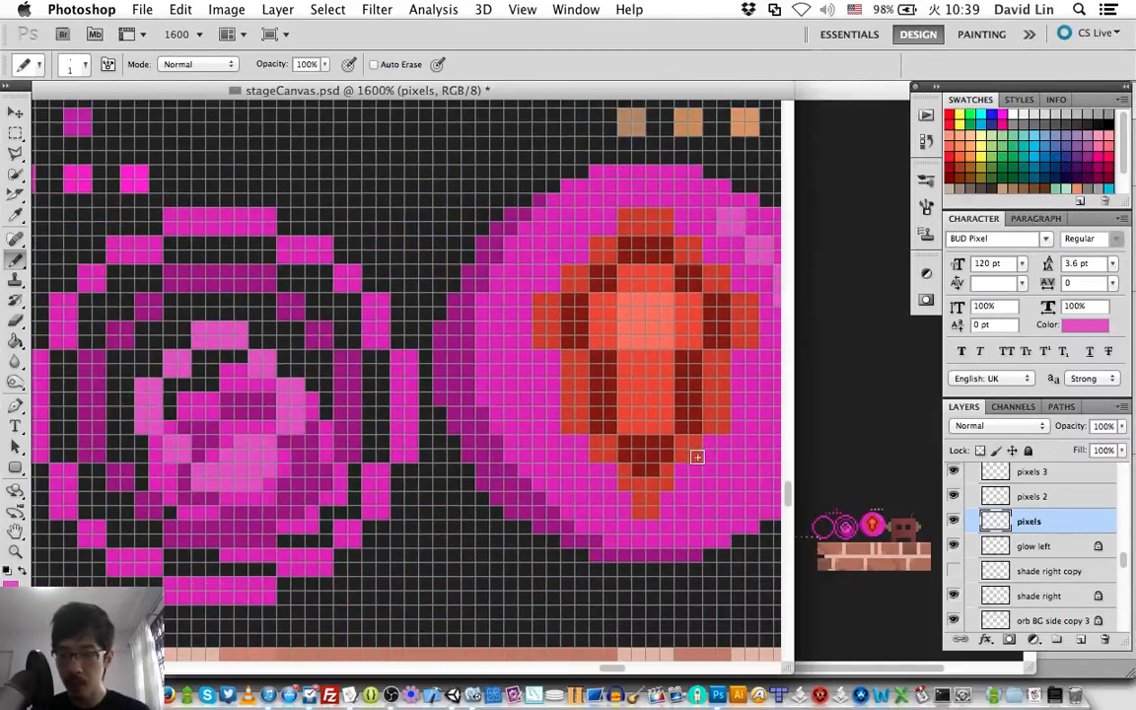
scroll(697, 457, right, 4)
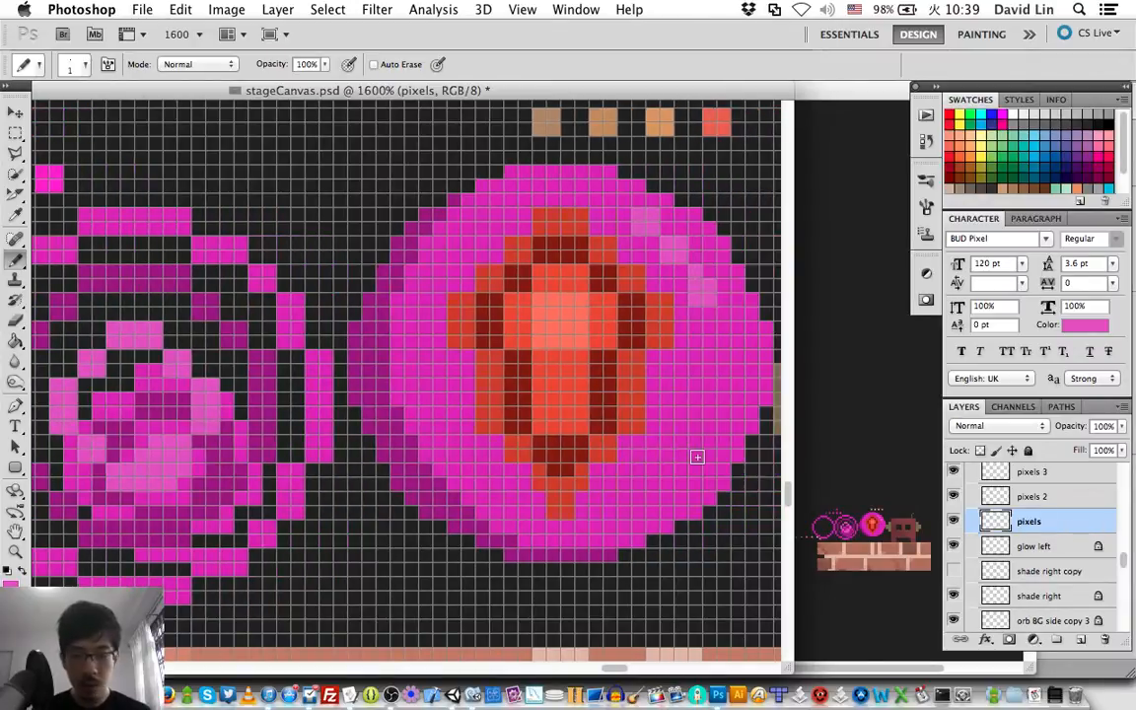
scroll(698, 456, right, 3)
scroll(1055, 560, up, 3)
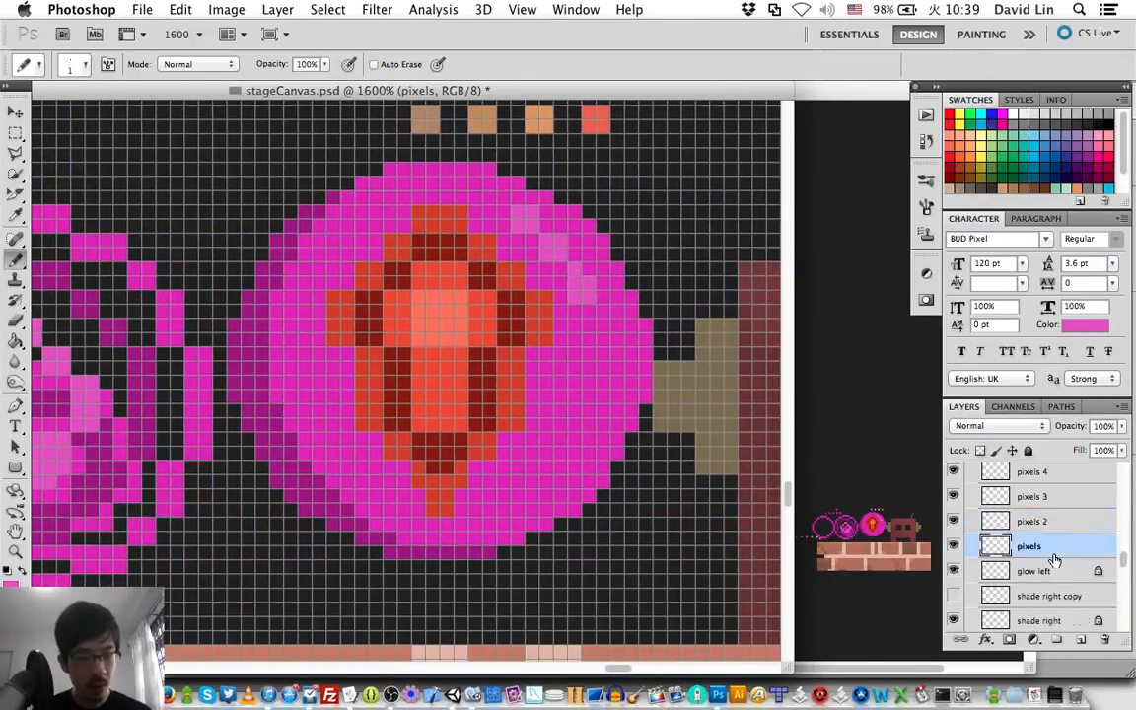
click(974, 500)
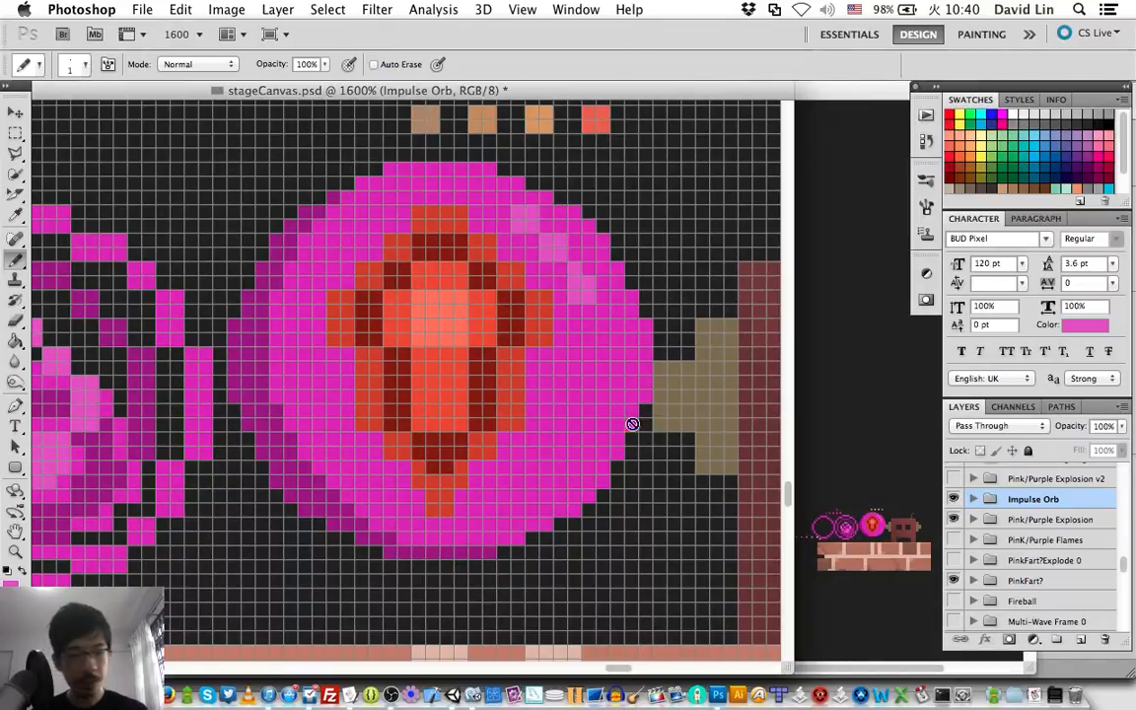
Check the PinkFart? group by toggling the visibility of its inner base layer, collapse it and select the group.
click(974, 581)
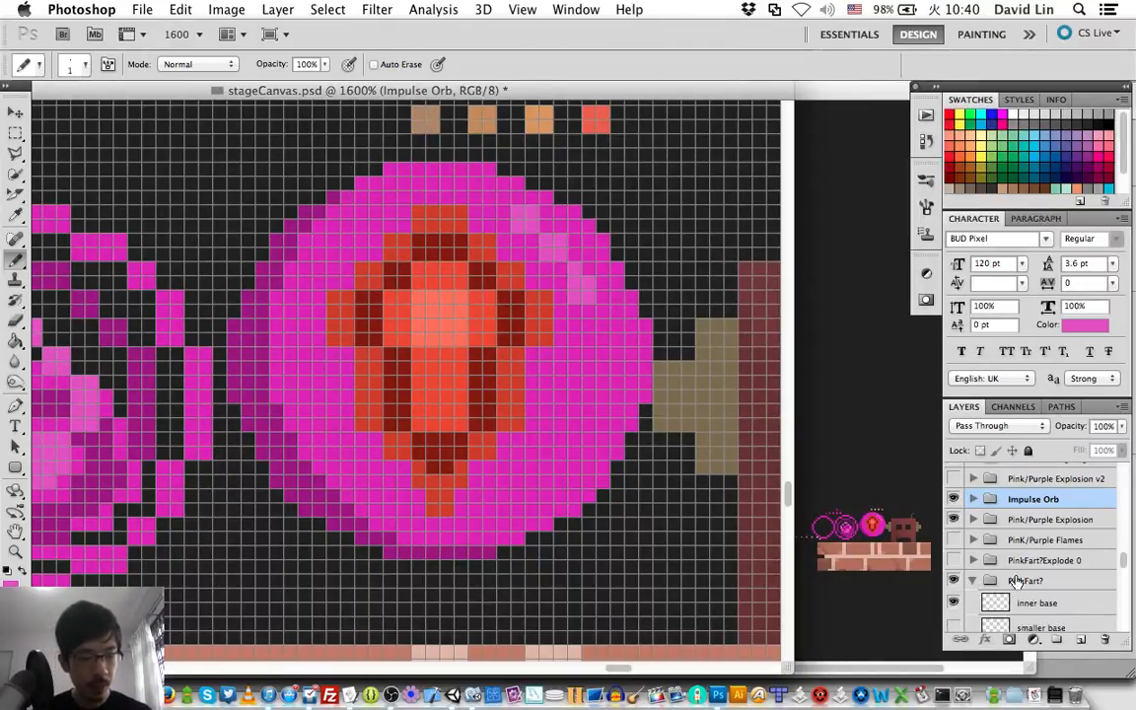
click(954, 604)
click(955, 604)
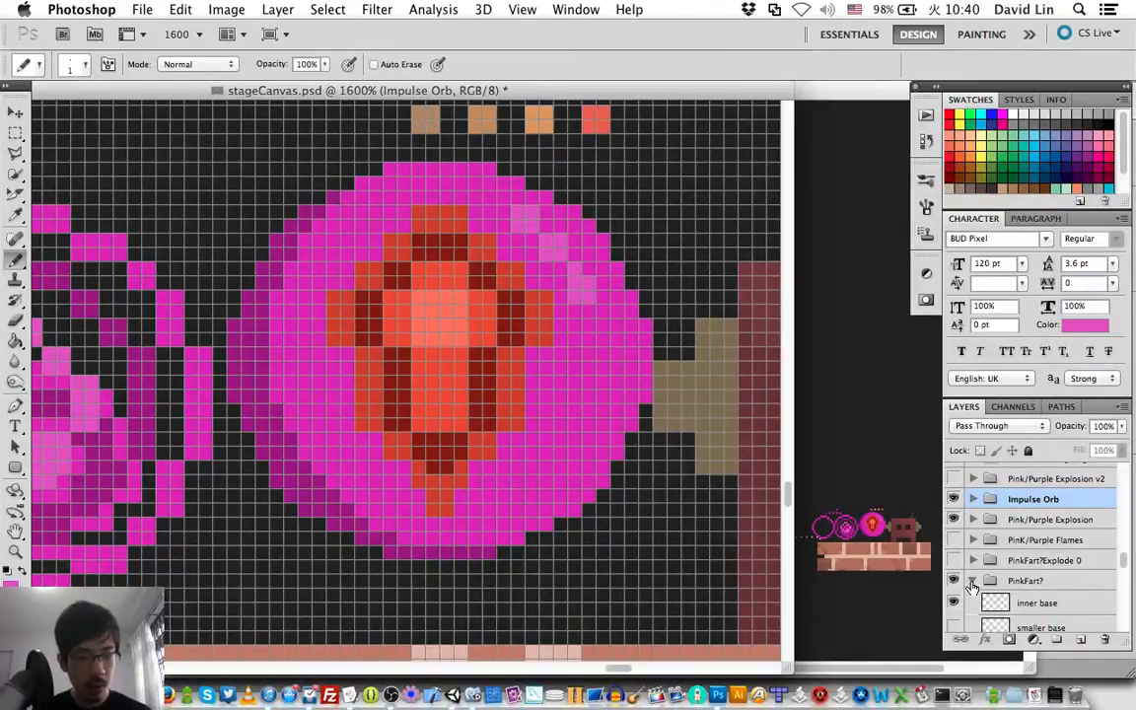
click(974, 582)
click(990, 582)
Move the Pink/Purple Explosion group 20 px right with the Move tool and bring it forward above the Impulse Orb group.
key(v)
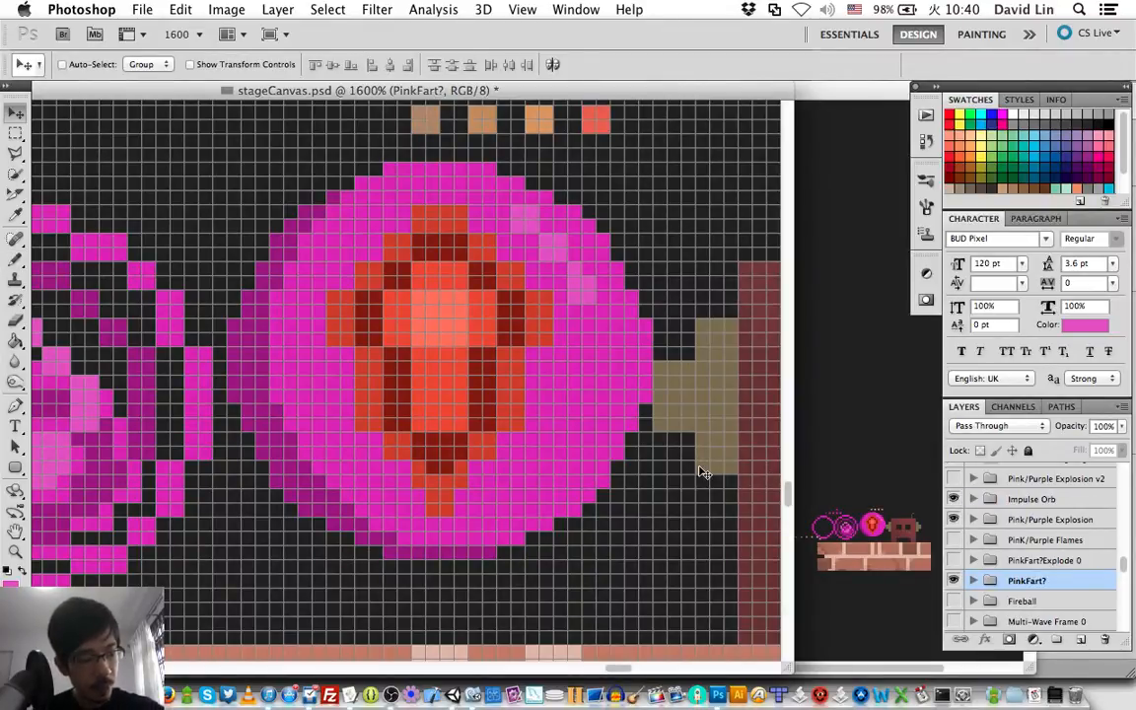
click(991, 520)
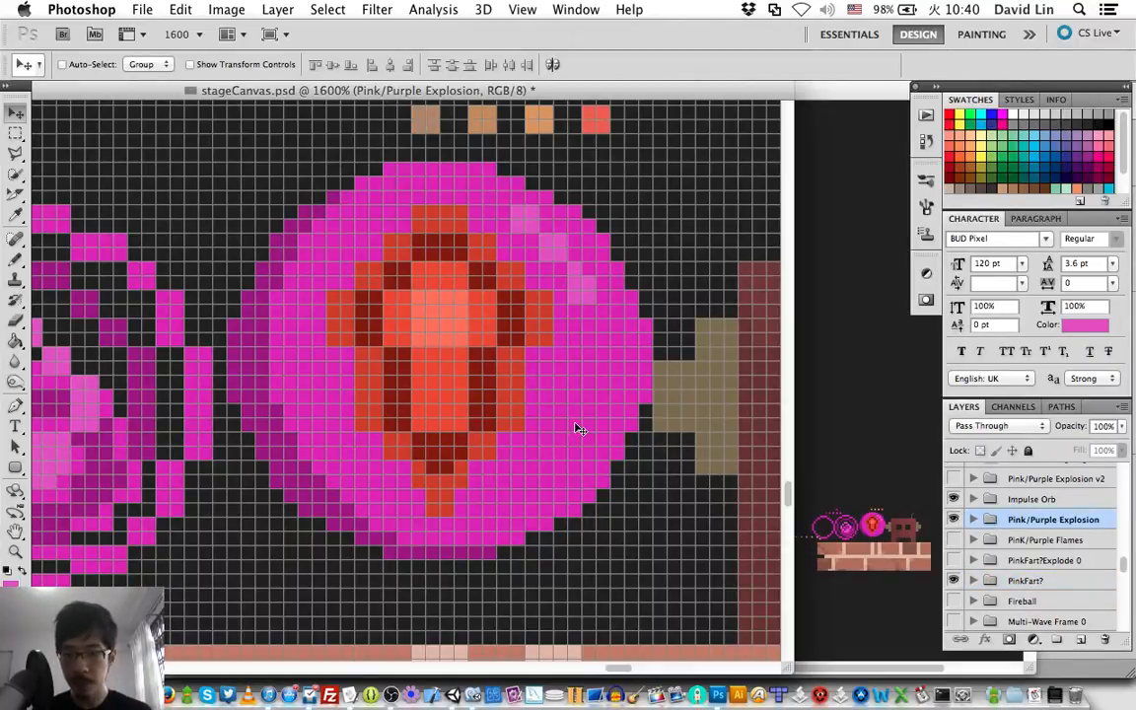
scroll(578, 428, left, 5)
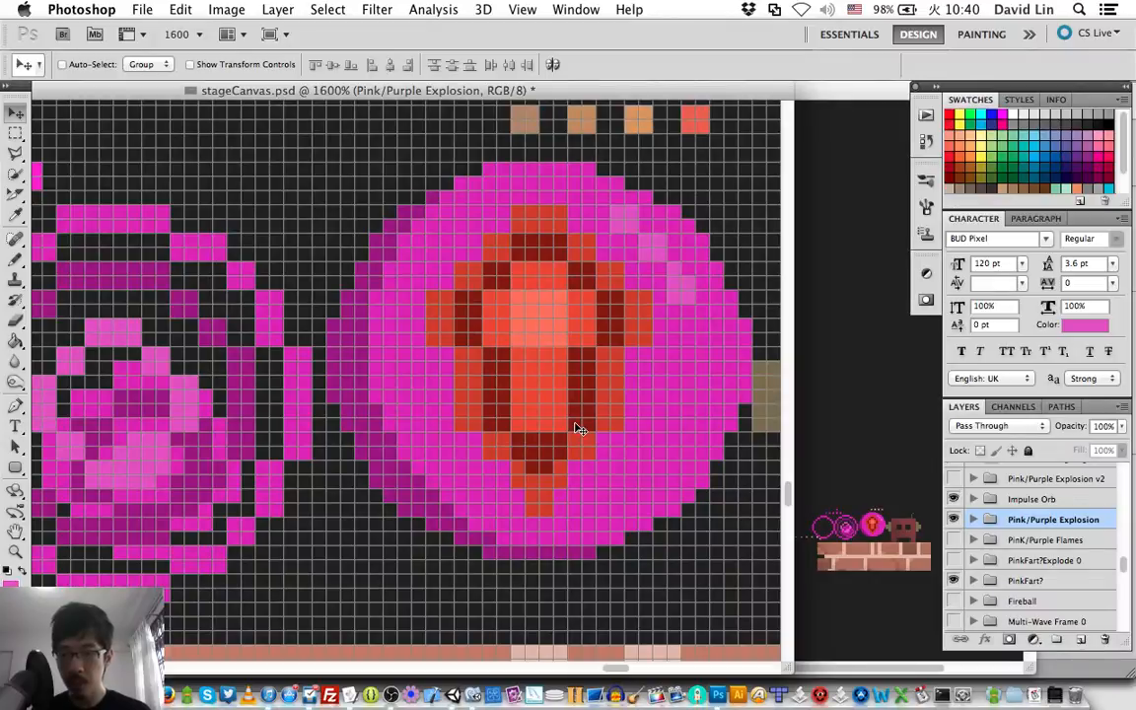
key(shift+Right)
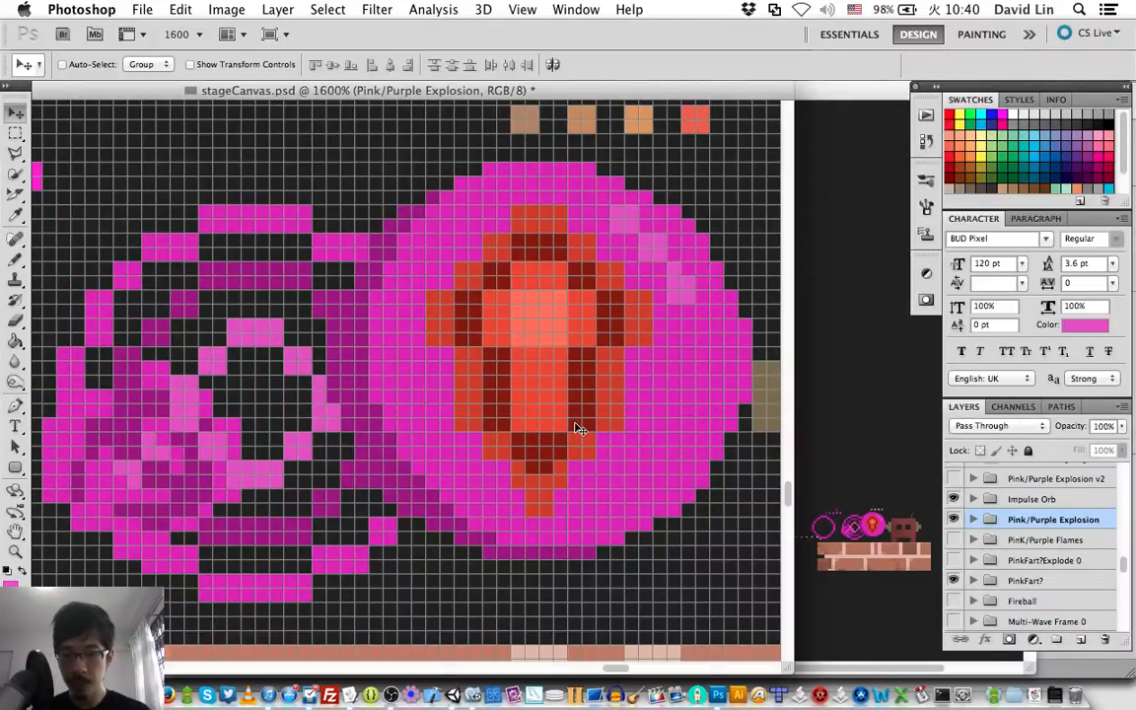
key(shift+Right)
key(super+bracketright)
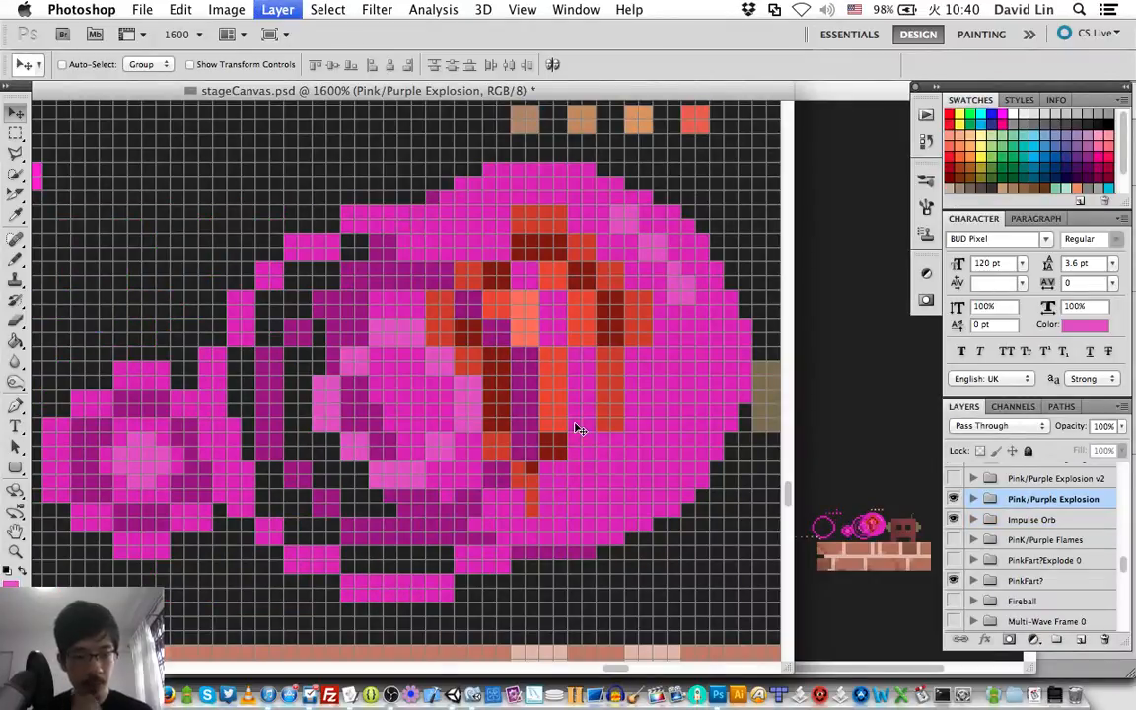
Delete the layers pixels, pixels 2, pixels 3 and pixels 4 from the Impulse Orb group.
scroll(992, 514, up, 4)
scroll(993, 514, down, 2)
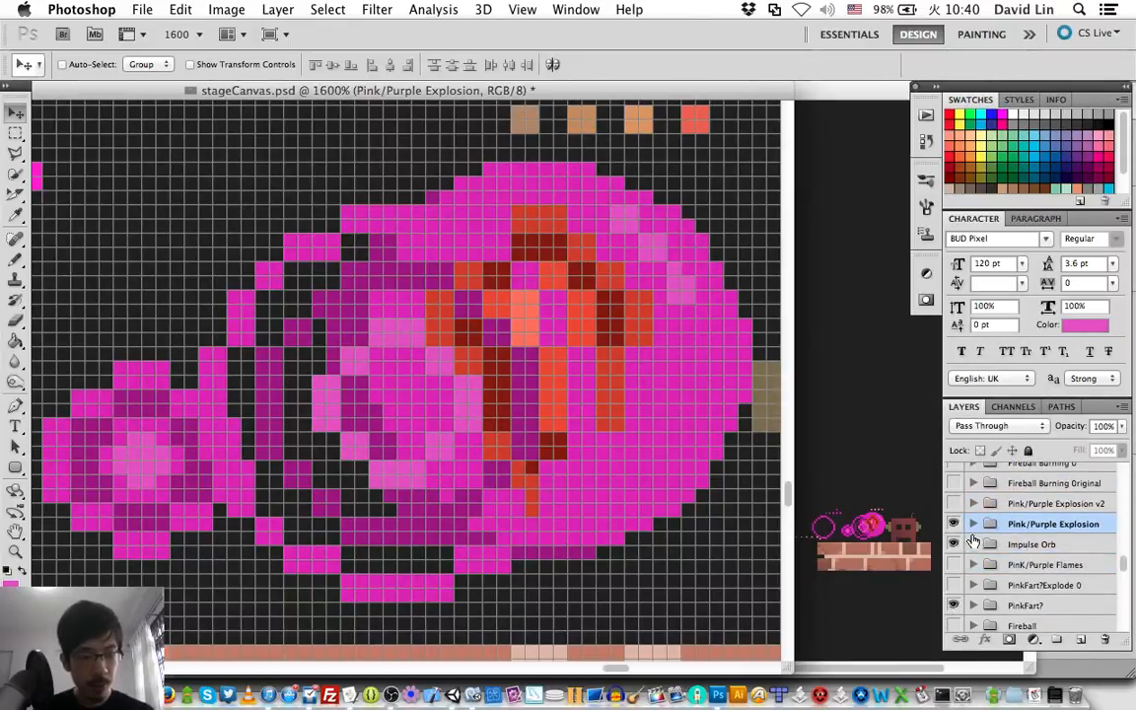
click(973, 545)
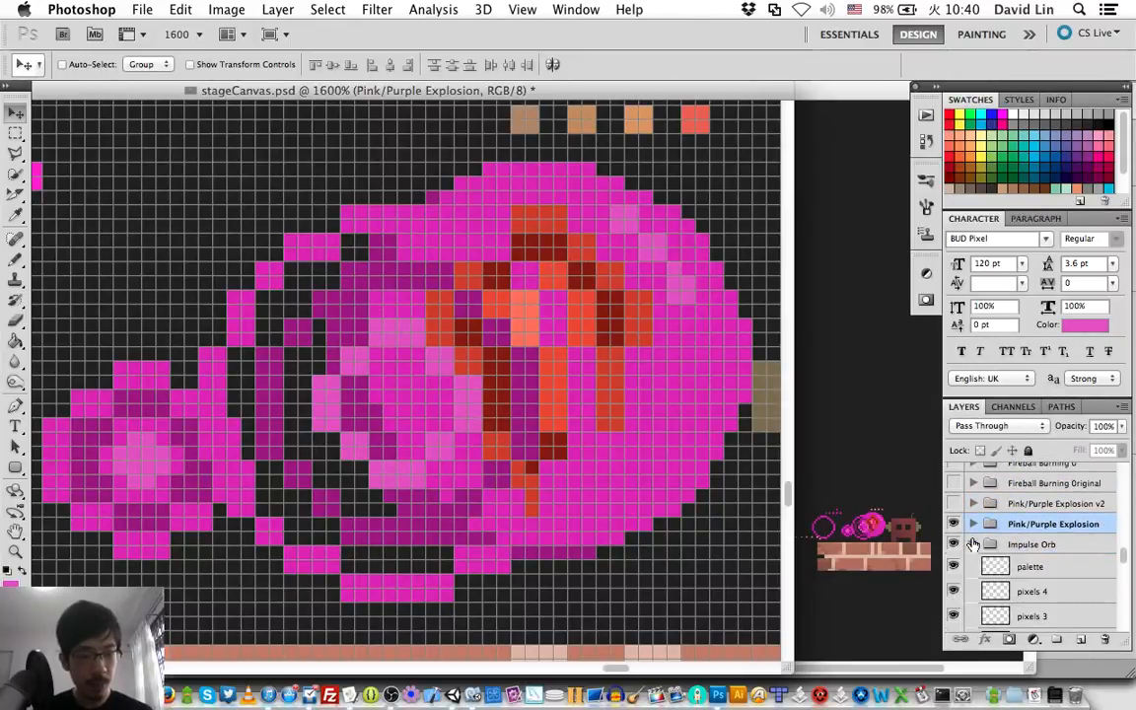
click(1026, 591)
scroll(1006, 597, down, 2)
scroll(1006, 597, down, 2)
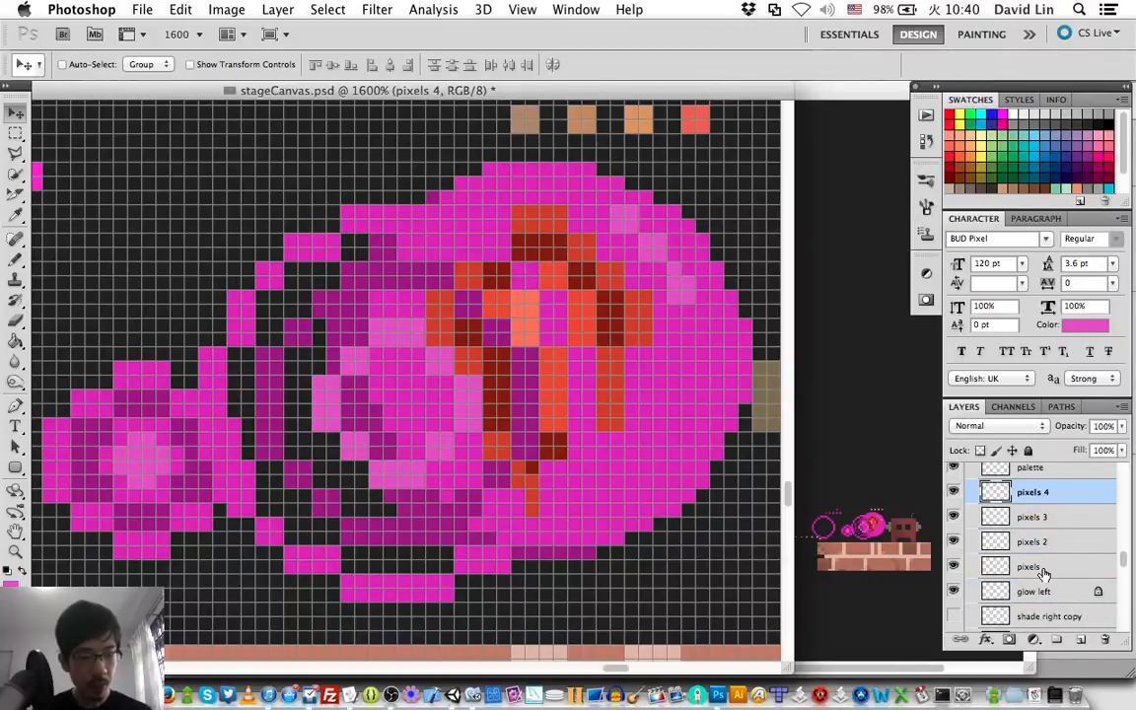
shift+click(1036, 569)
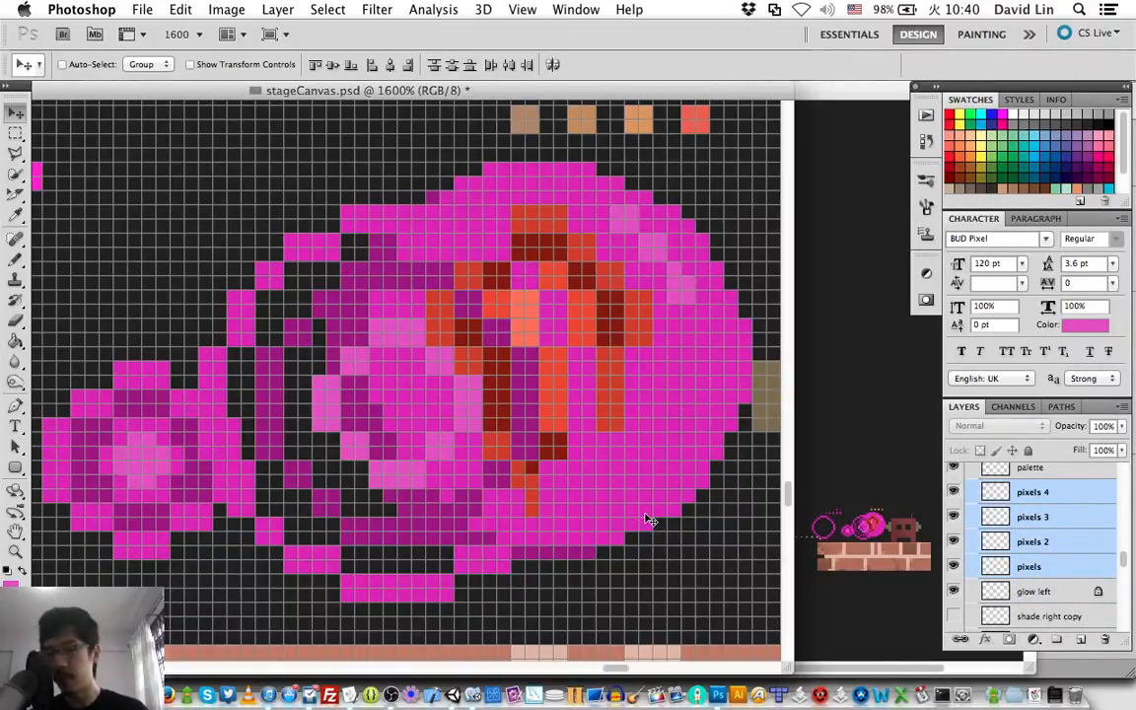
key(Delete)
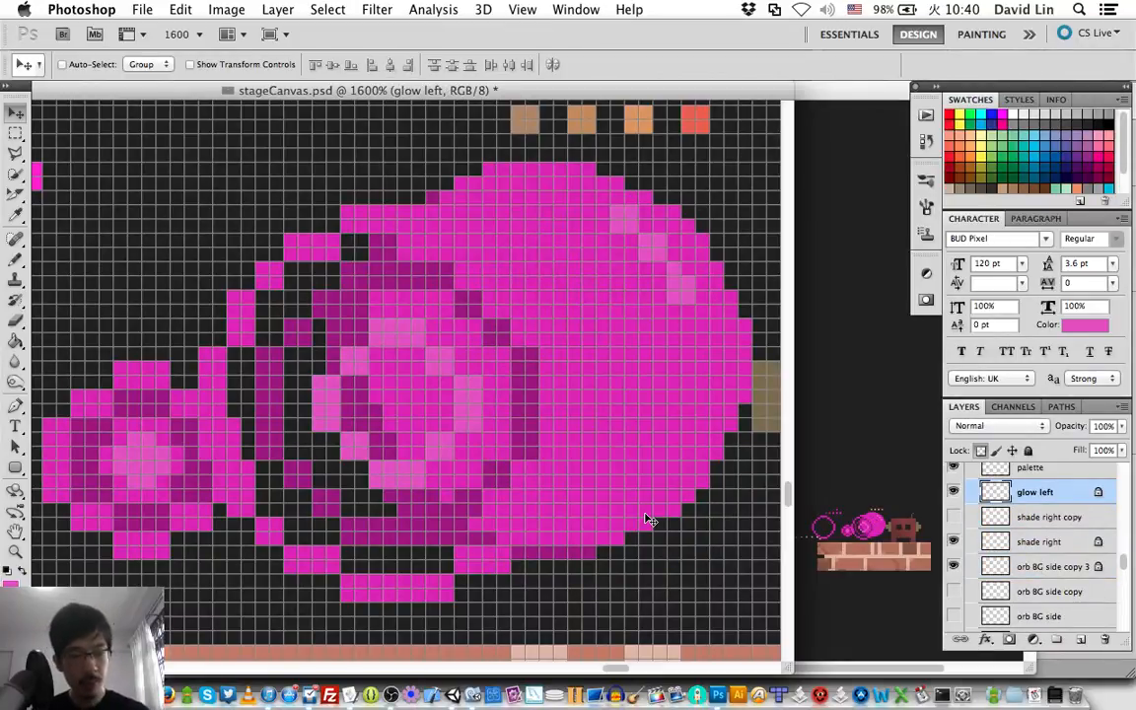
Center the Pink/Purple Explosion group over the orb by moving it 10 px right and 2 px up.
scroll(1032, 562, up, 4)
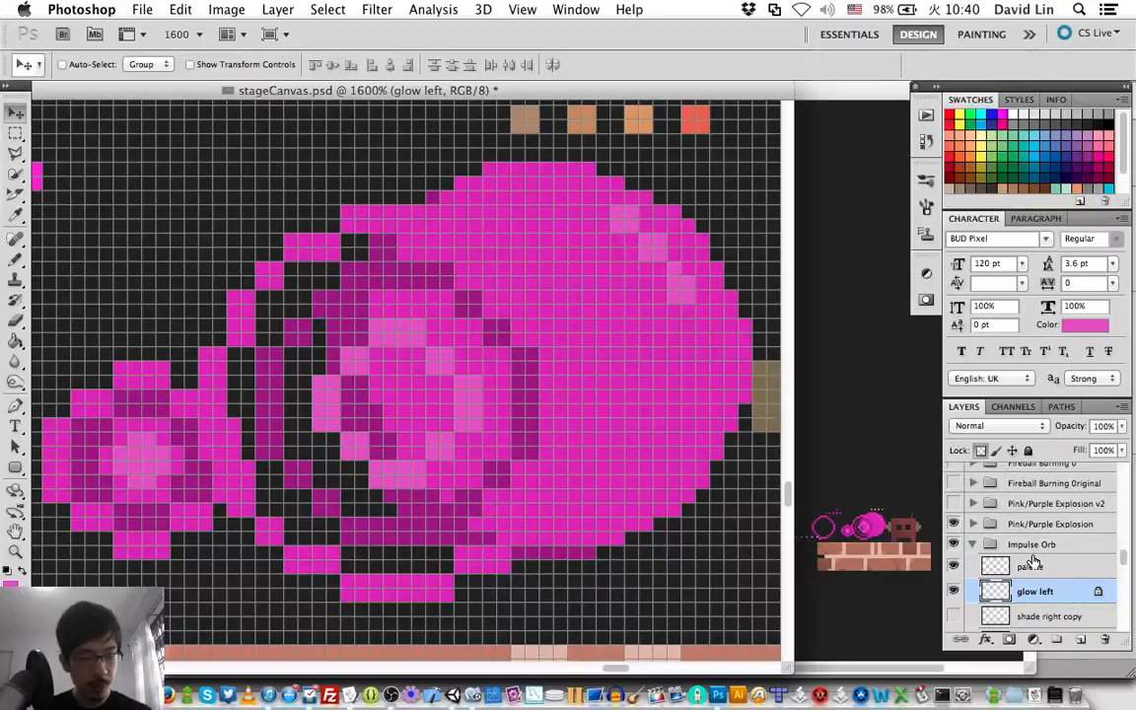
click(1022, 524)
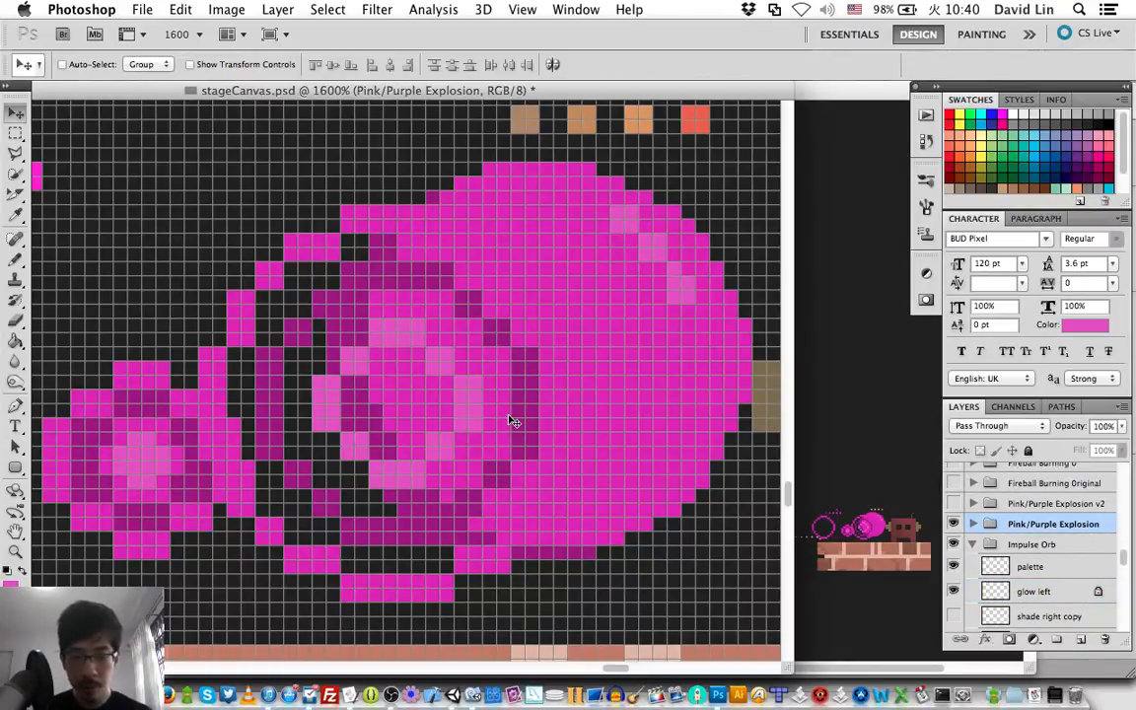
key(shift+Right)
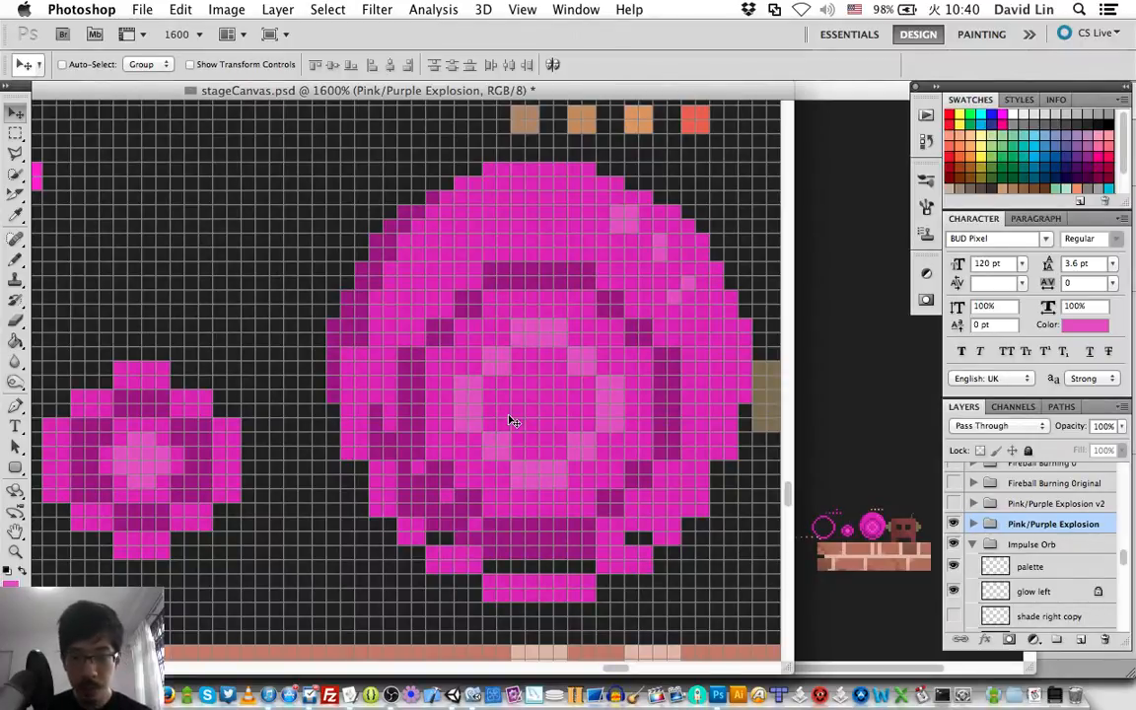
key(shift+Up)
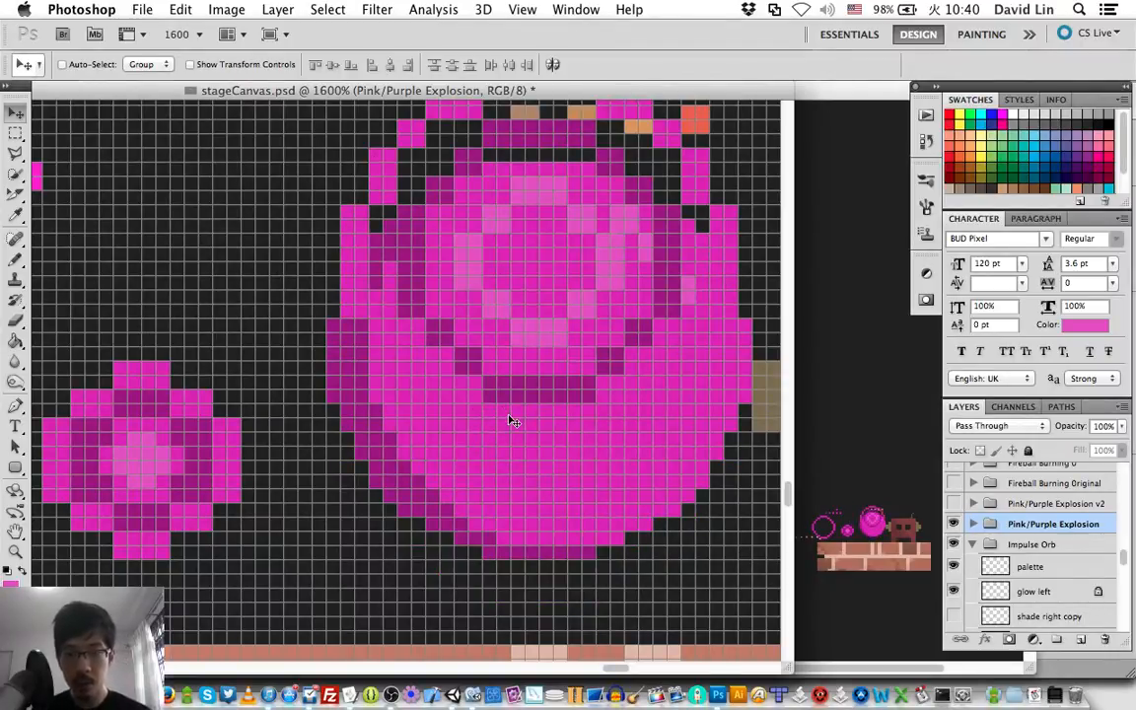
key(Down)
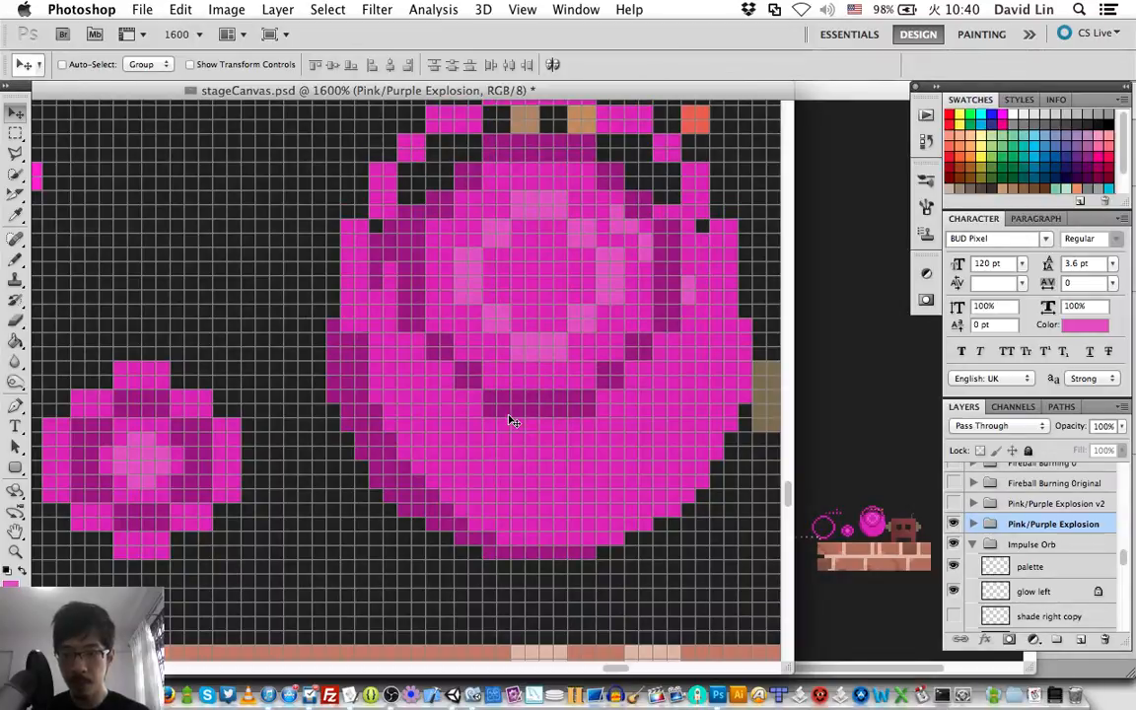
key(Down)
key(Down)
key(Down)
key(Down)
key(Down)
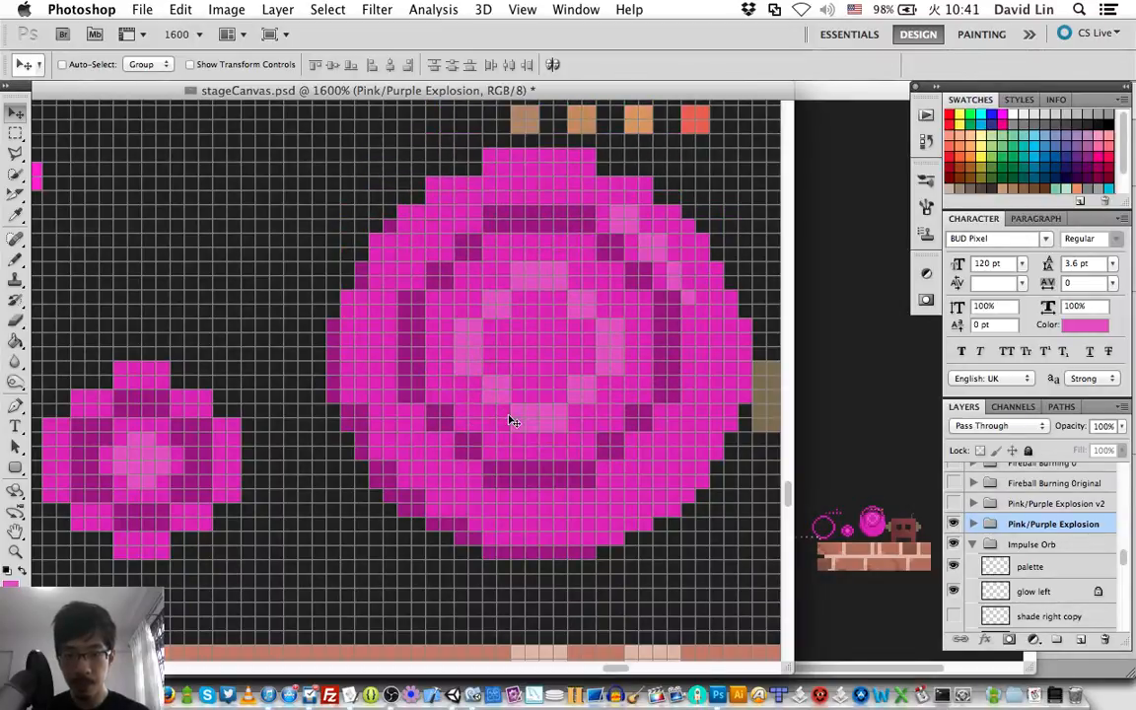
key(Down)
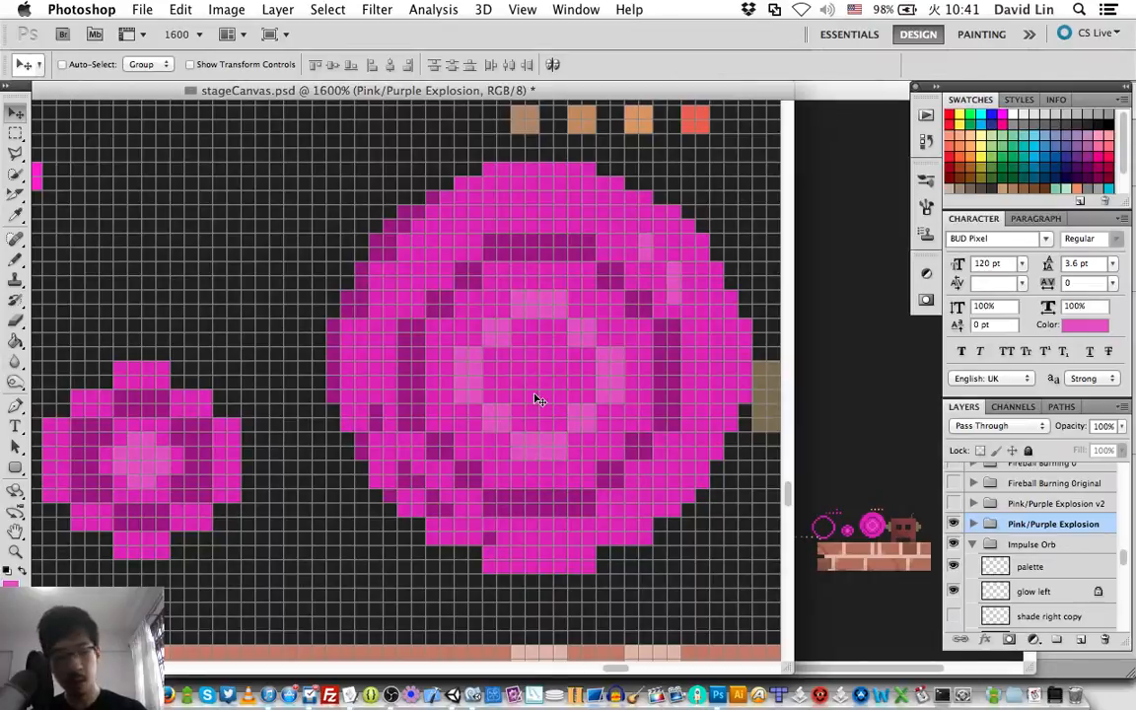
Move the Pink/Purple Explosion group off the orb, 30 px left and 10 px up.
key(shift+Left)
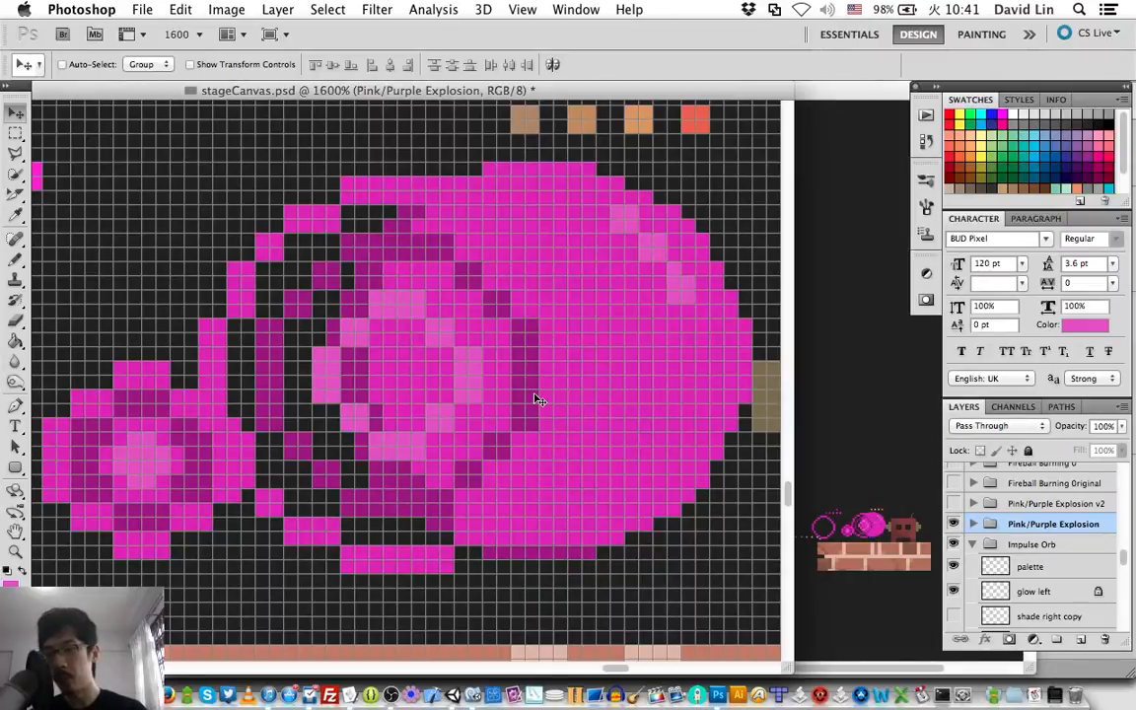
key(shift+Left)
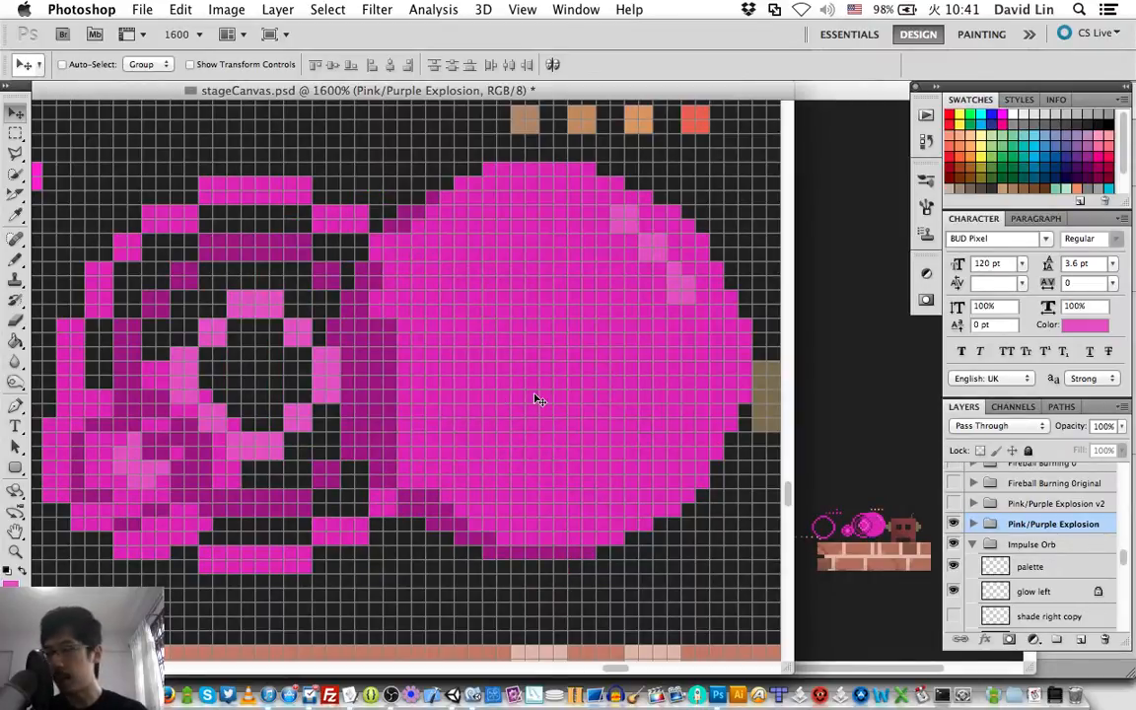
key(shift+Left)
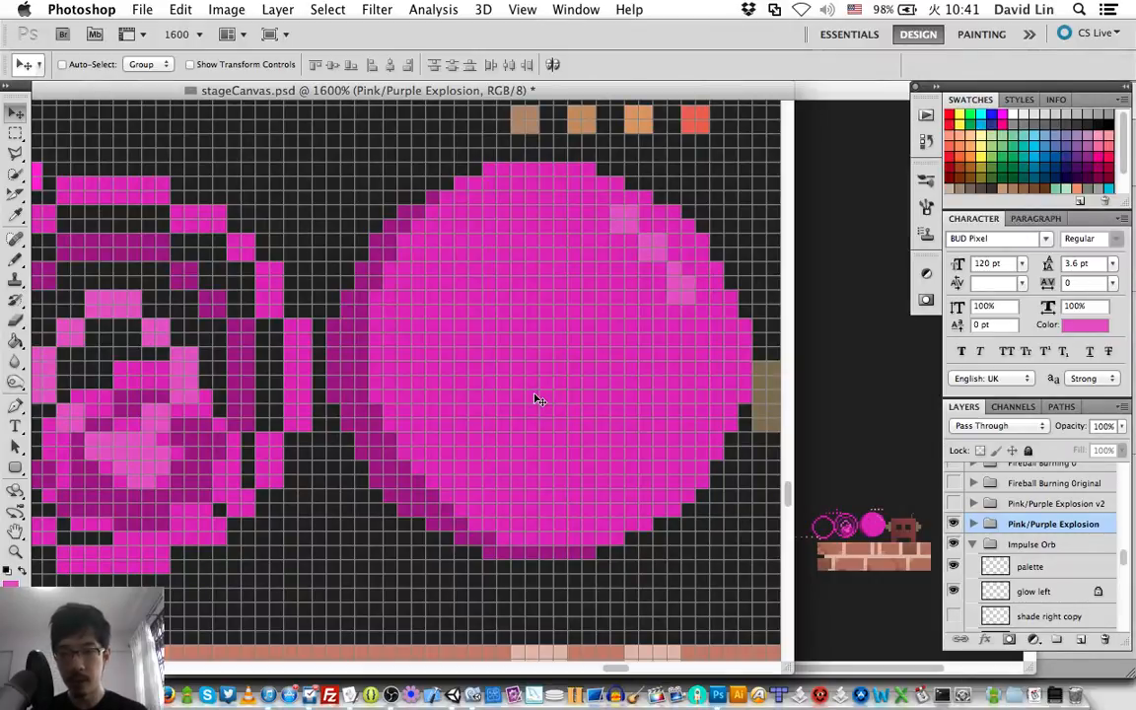
key(shift+Up)
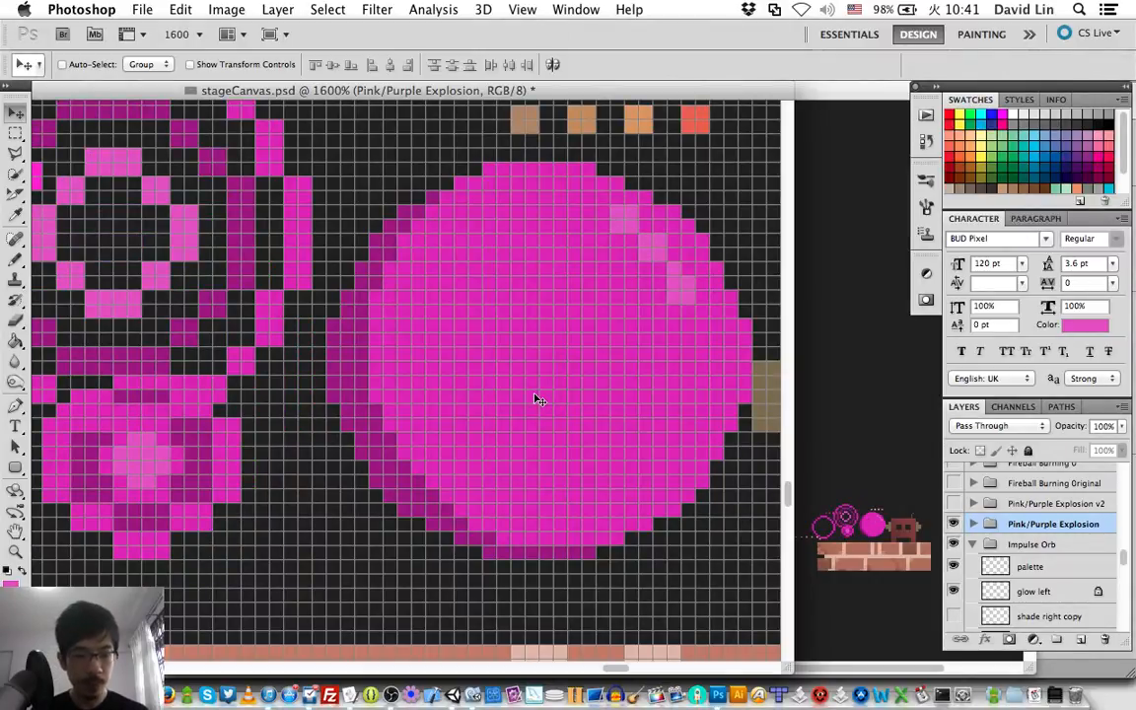
Add a new layer named "pixel" to the Impulse Orb group and place it directly below the palette layer.
click(1039, 568)
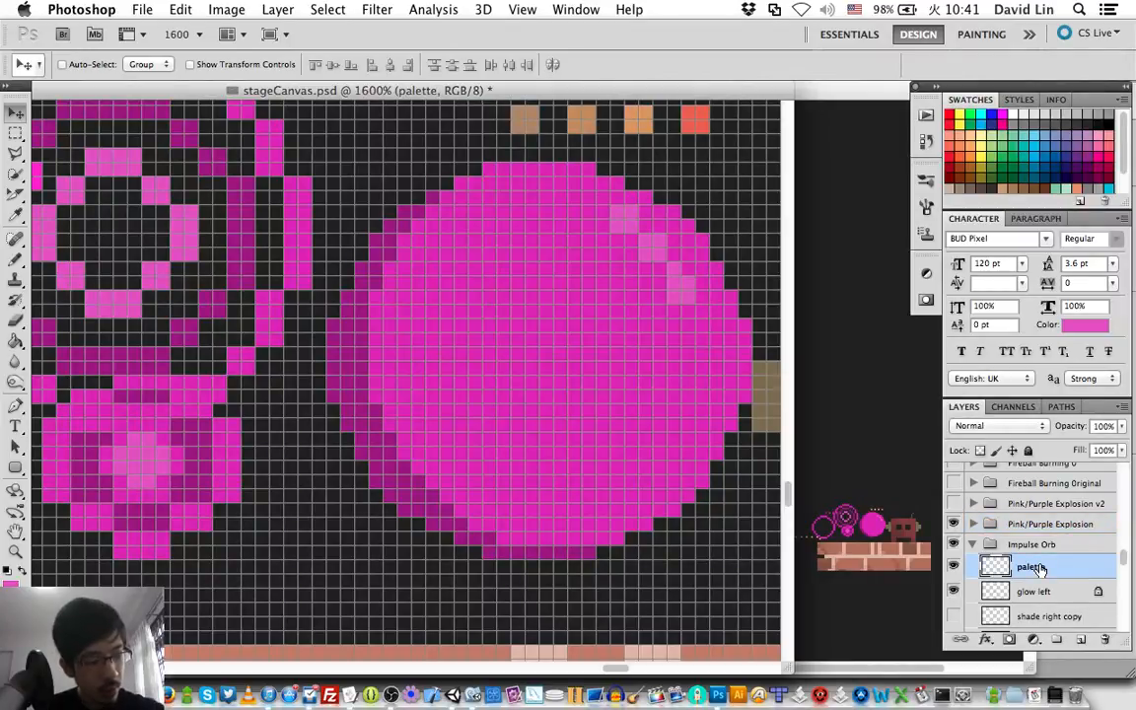
key(super+shift+n)
text(p)
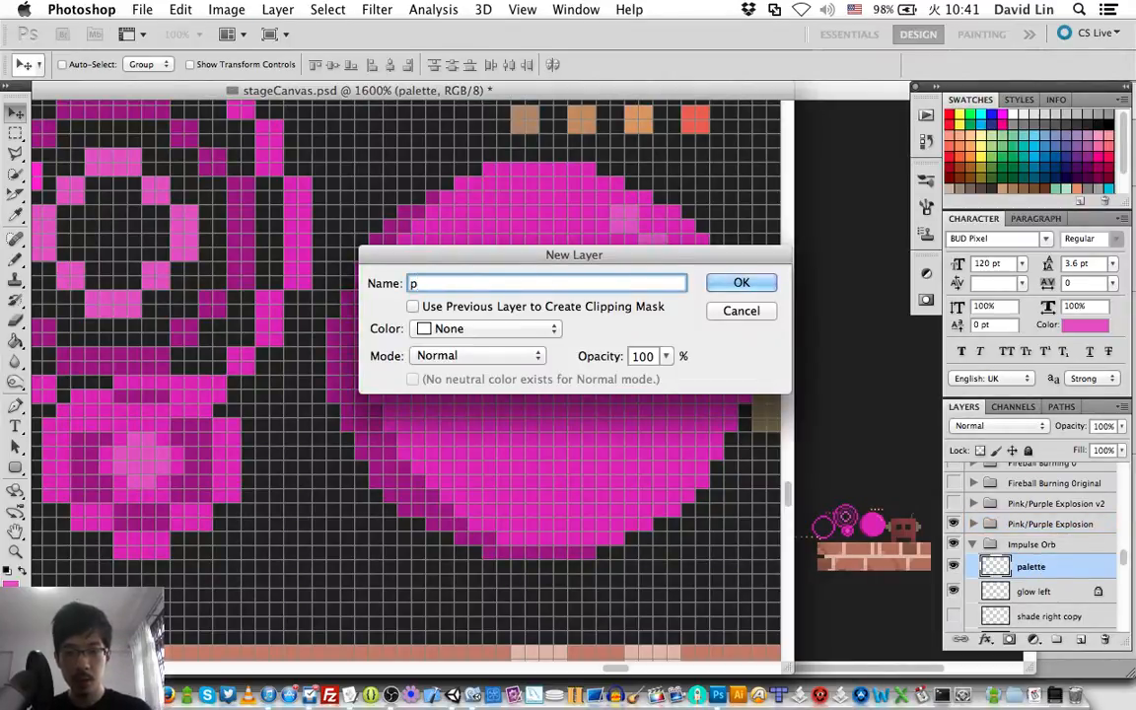
text(ixel)
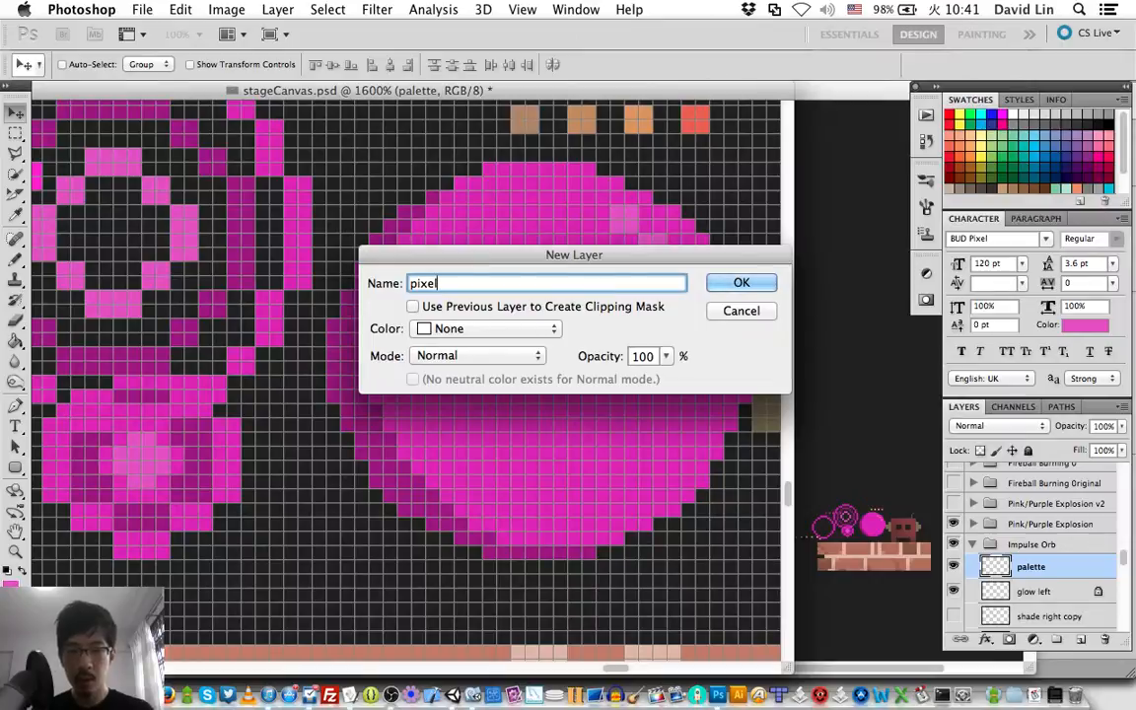
key(Return)
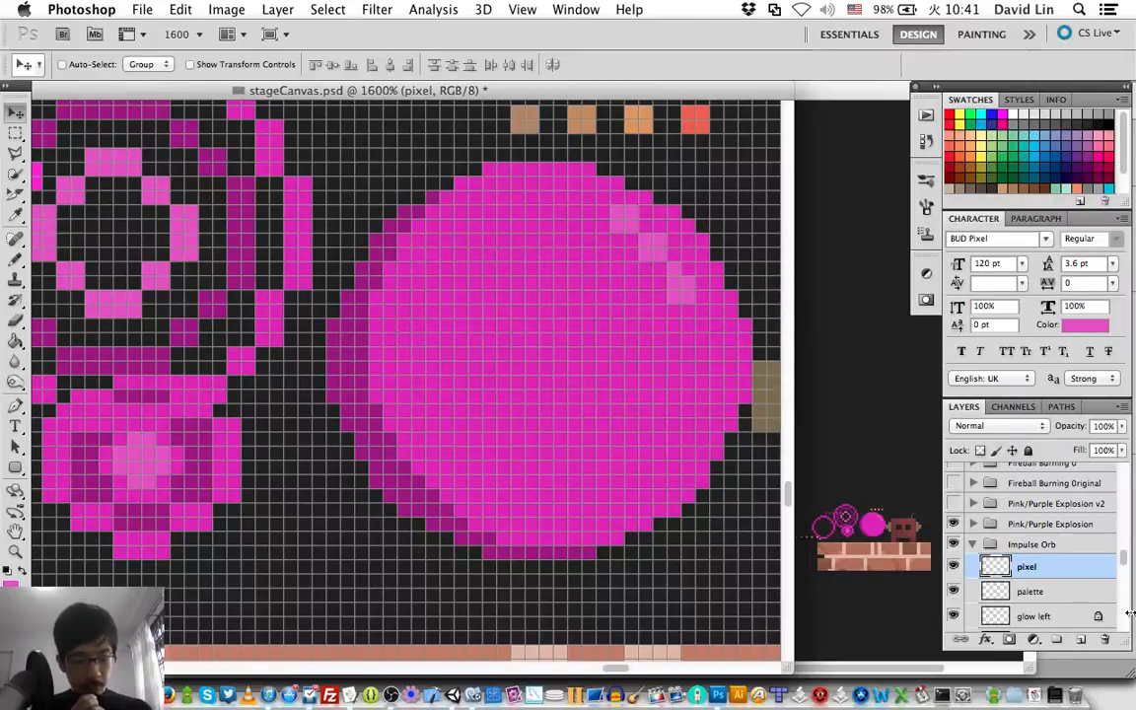
Sample the light pink of the explosion's inner ring as the drawing color and switch back to the Pencil tool.
key(b)
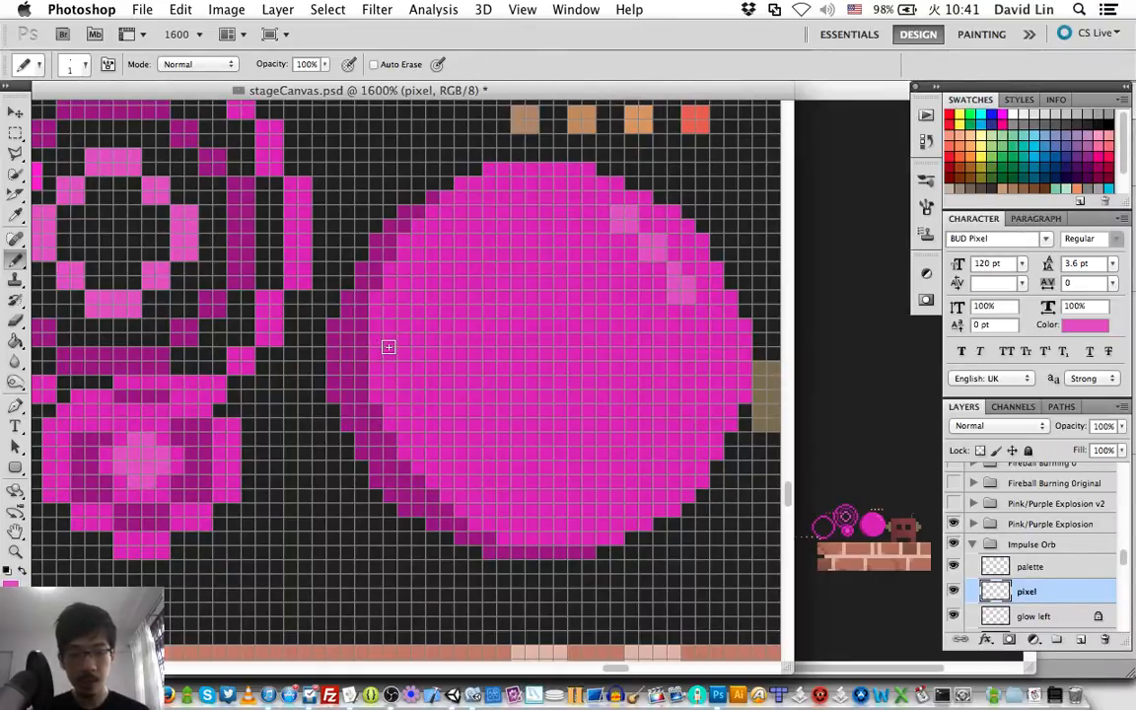
key(i)
click(187, 219)
key(b)
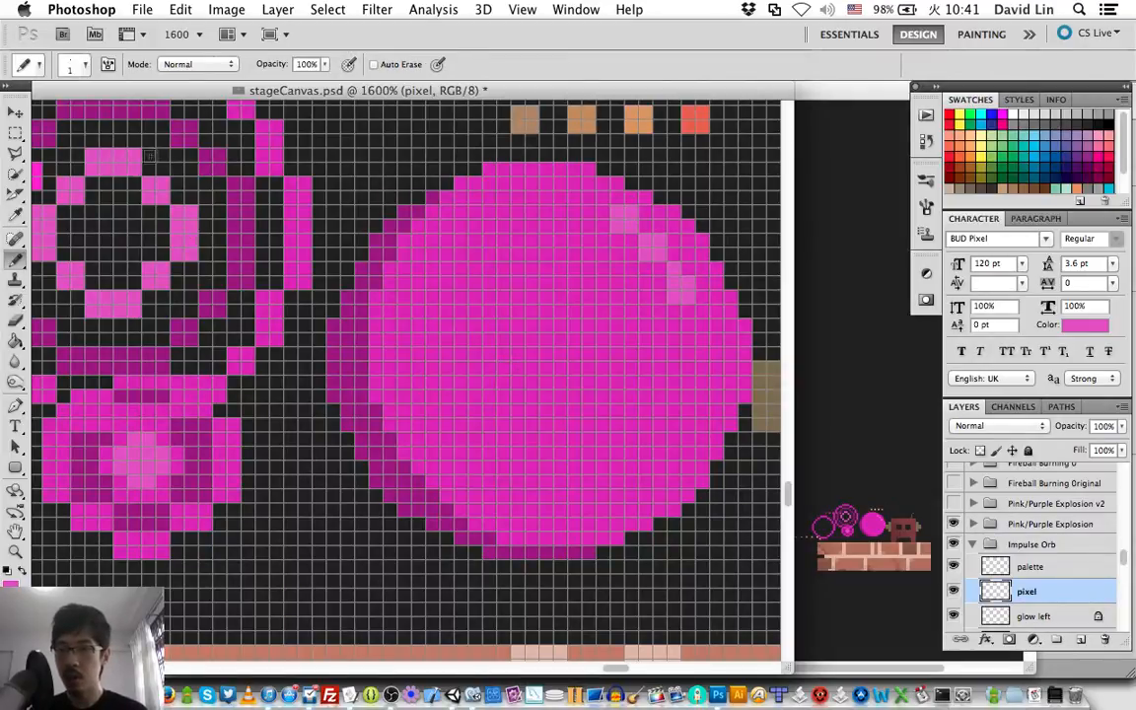
scroll(467, 300, left, 2)
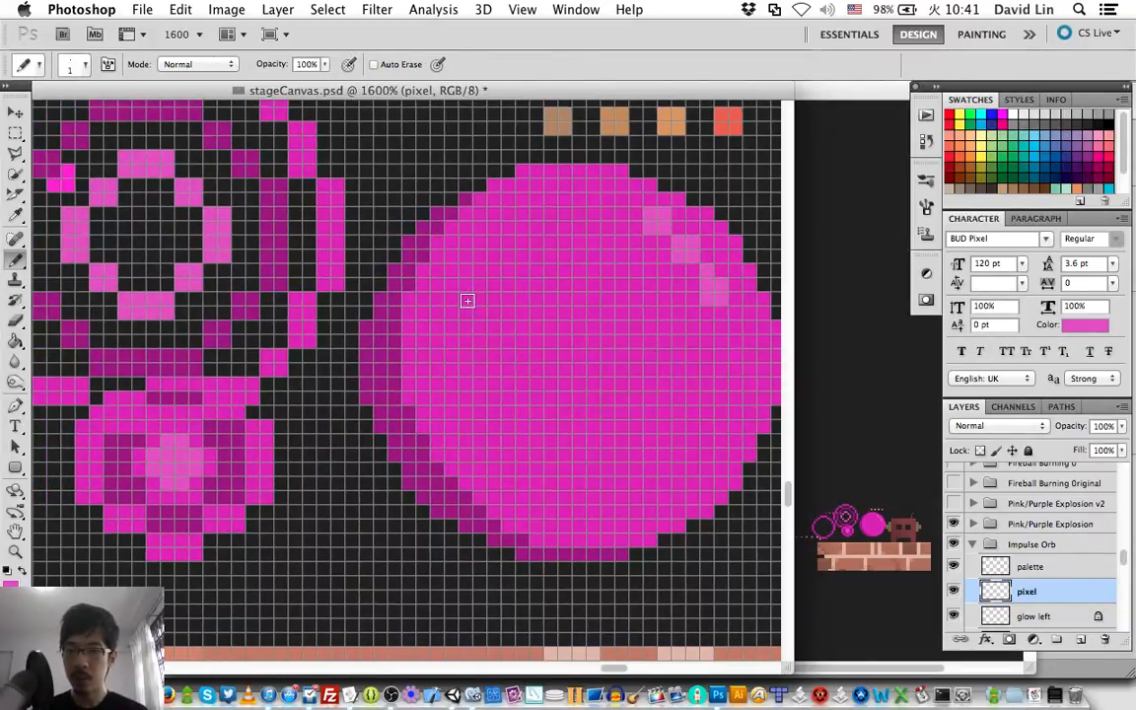
scroll(466, 300, left, 5)
scroll(467, 299, up, 3)
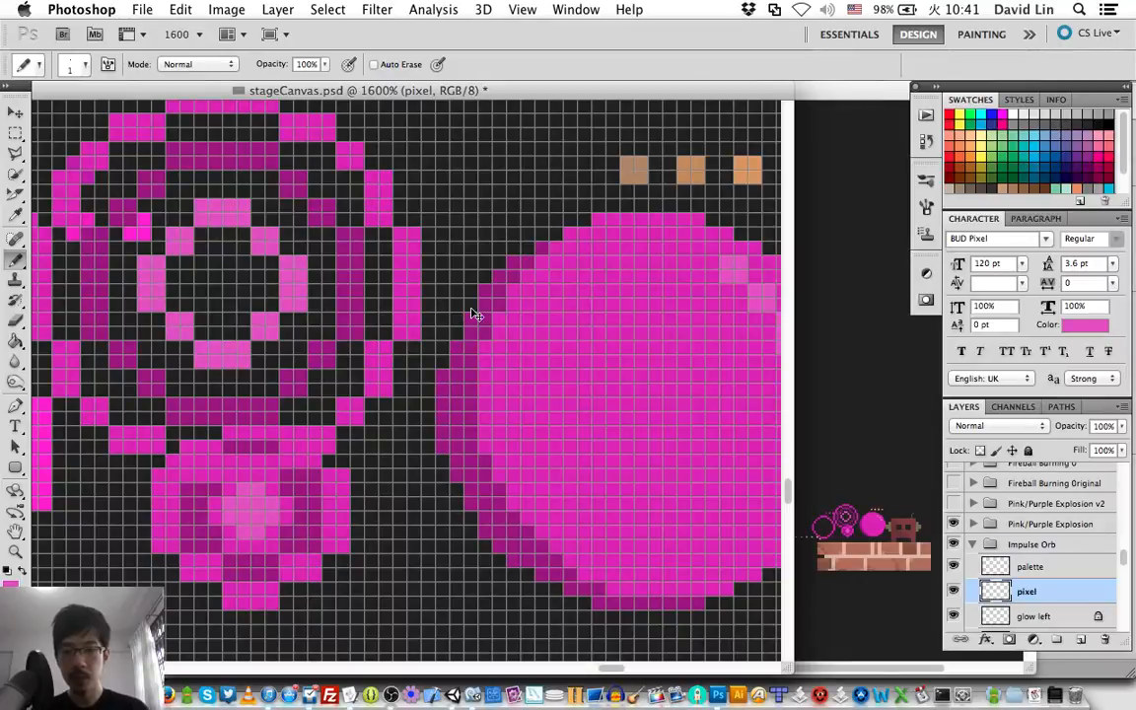
key(super+Tab)
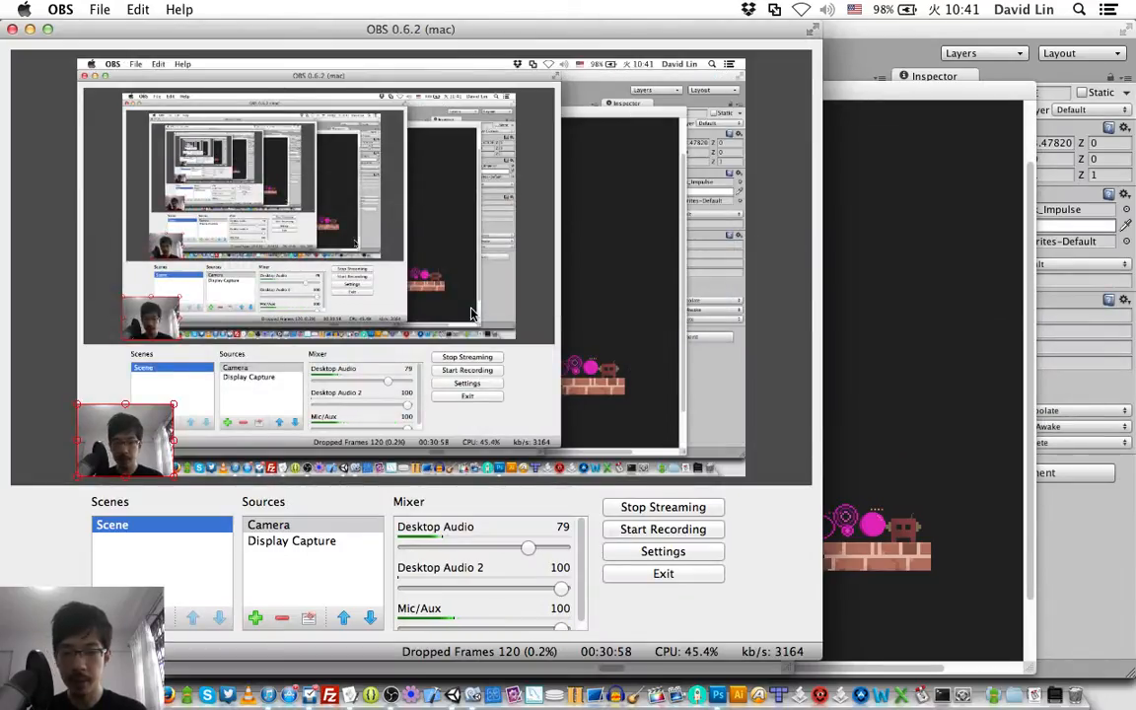
key(super+Tab)
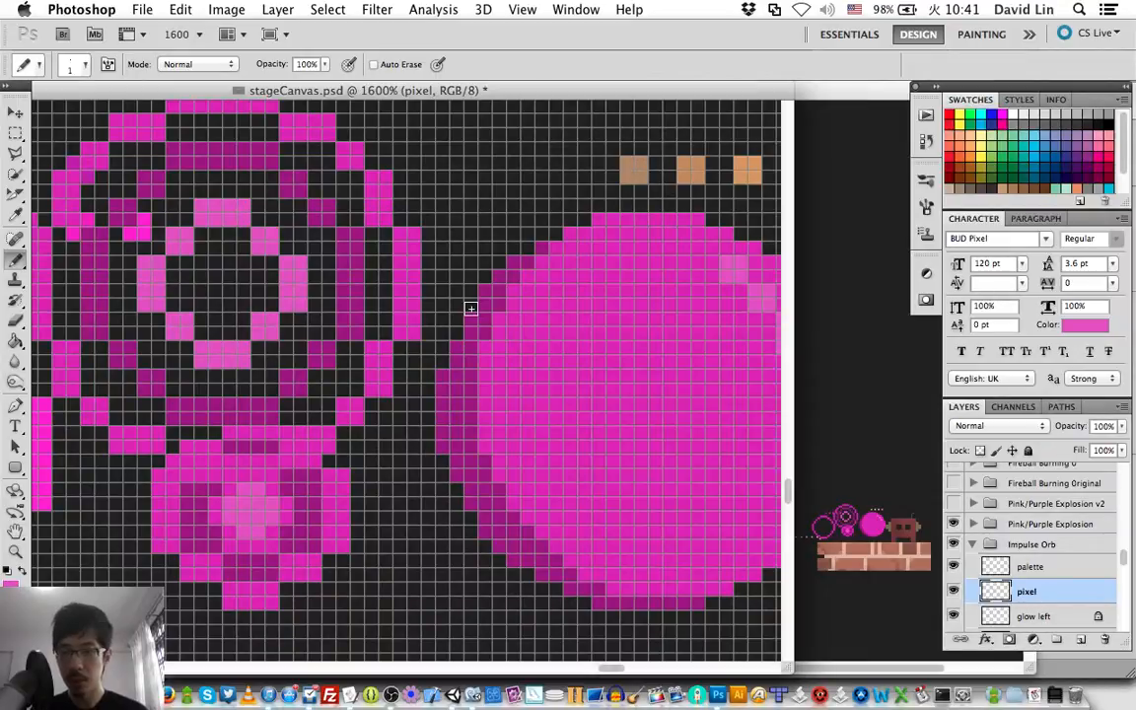
click(271, 239)
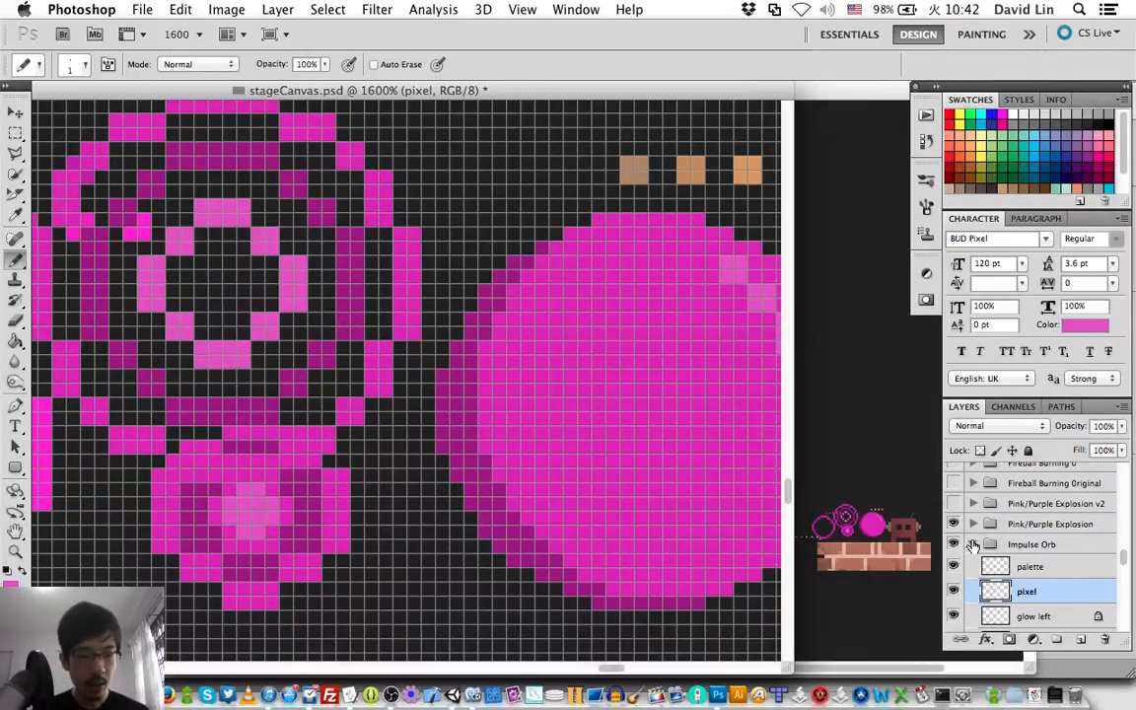
On the pixel layer, pencil a light pink ring in the orb's center matching the explosion's inner ring, and nudge it up one step.
click(977, 545)
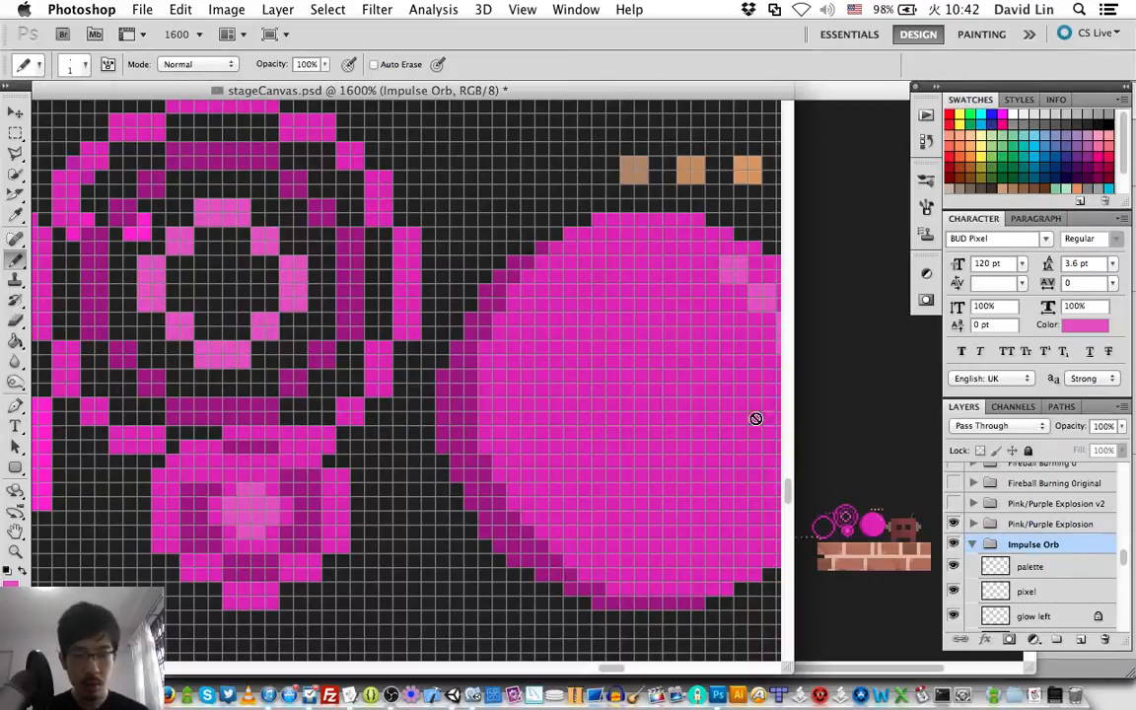
click(1001, 592)
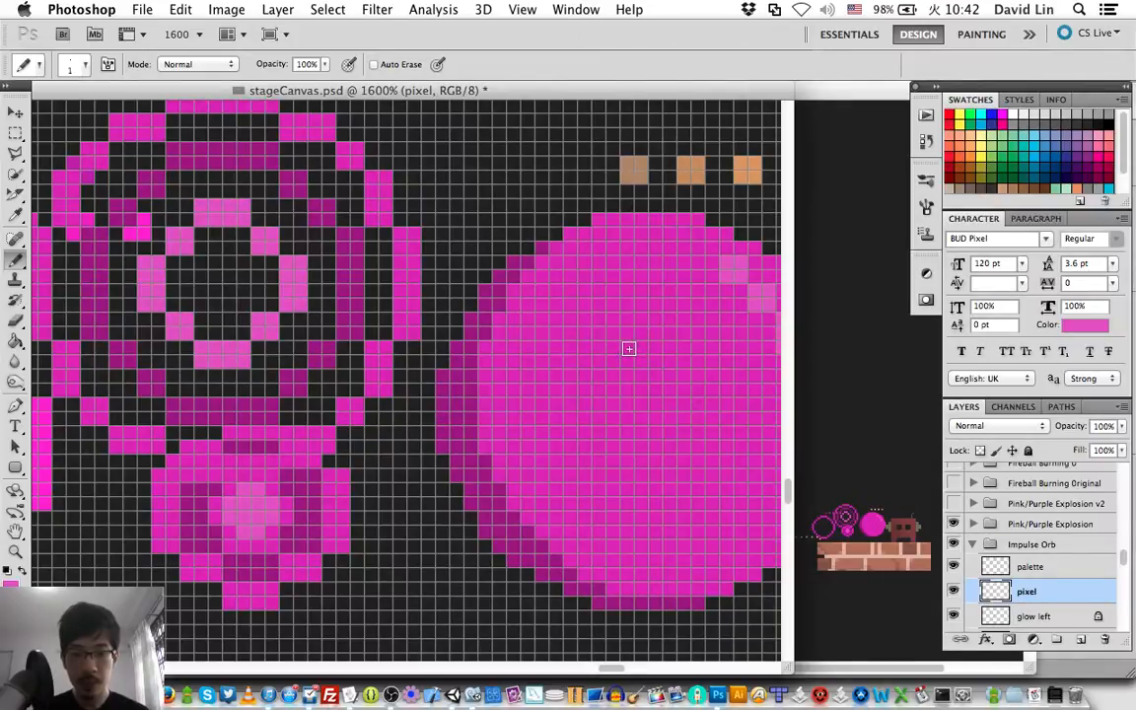
drag(630, 350, 614, 391)
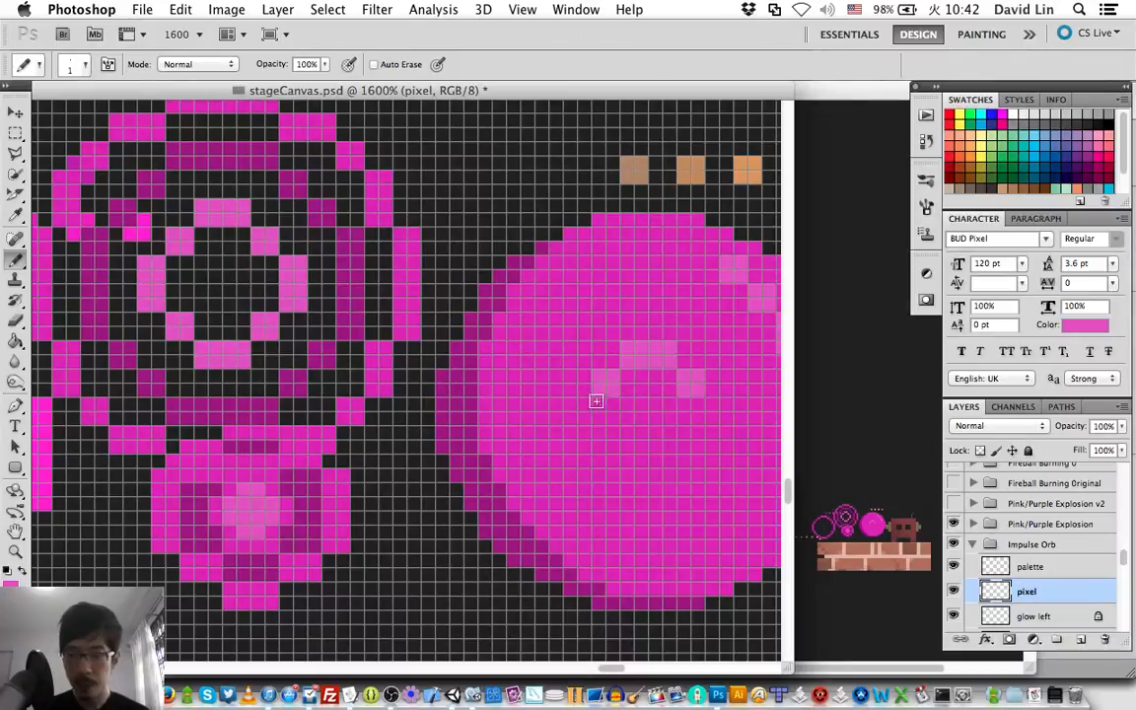
mouse_move(586, 407)
mouse_down()
mouse_move(577, 453)
mouse_move(580, 419)
mouse_up()
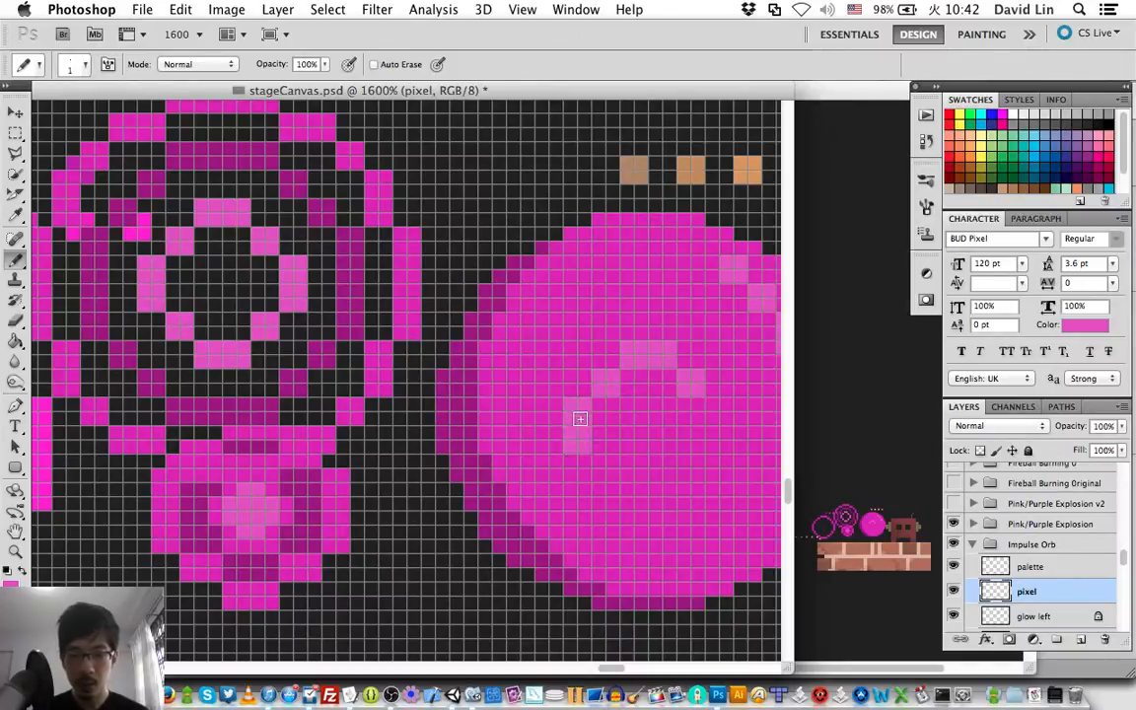
mouse_move(712, 408)
mouse_down()
mouse_move(715, 450)
mouse_move(721, 408)
mouse_up()
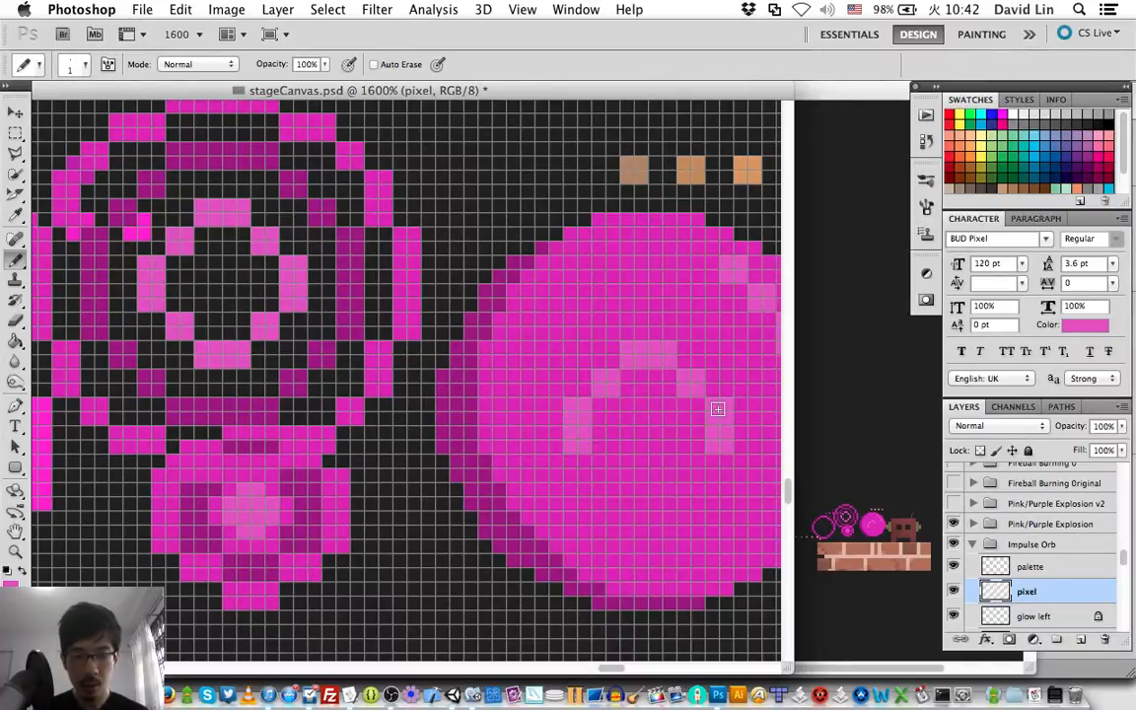
mouse_move(613, 467)
mouse_down()
mouse_move(600, 466)
mouse_move(612, 475)
mouse_up()
mouse_move(688, 464)
mouse_down()
mouse_move(683, 474)
mouse_move(694, 474)
mouse_move(632, 489)
mouse_move(670, 499)
mouse_move(643, 491)
mouse_up()
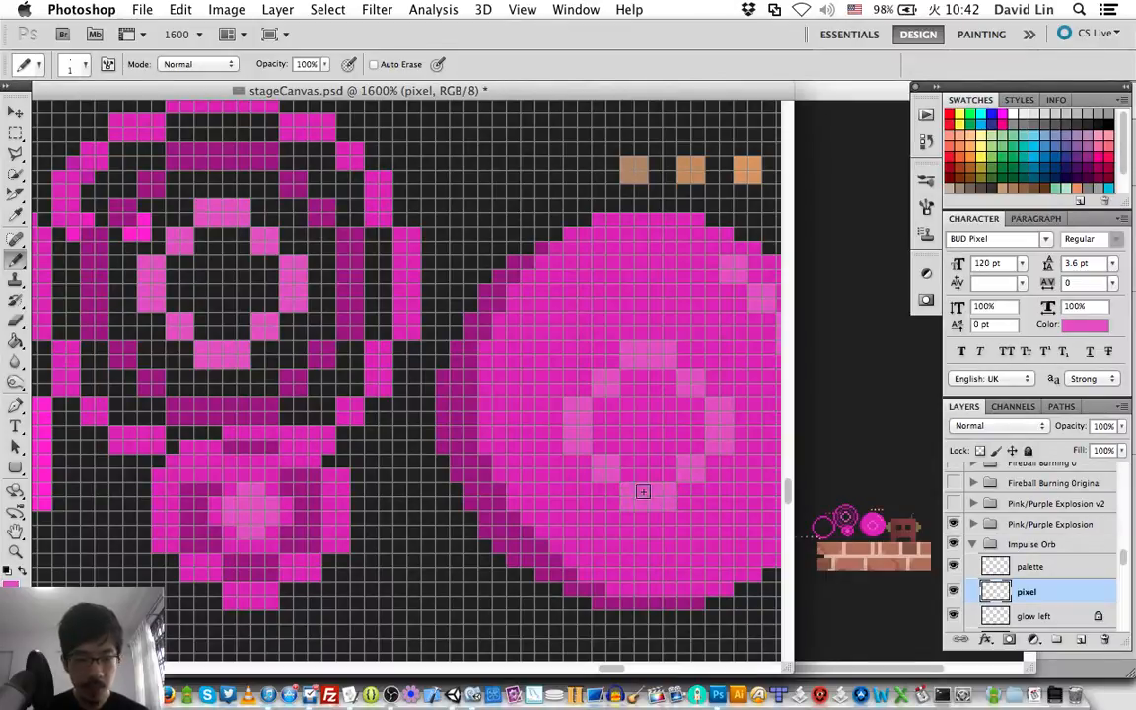
key(v)
key(Up)
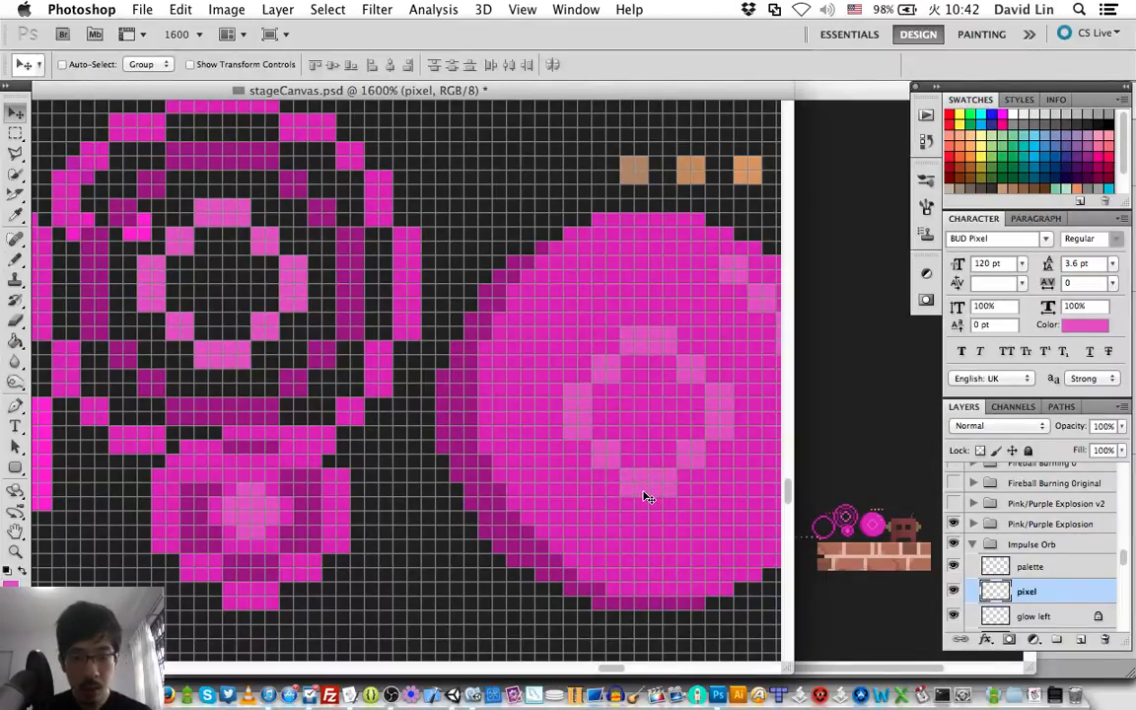
Add a new layer named "pixel2" directly above the pixel layer.
scroll(647, 497, right, 5)
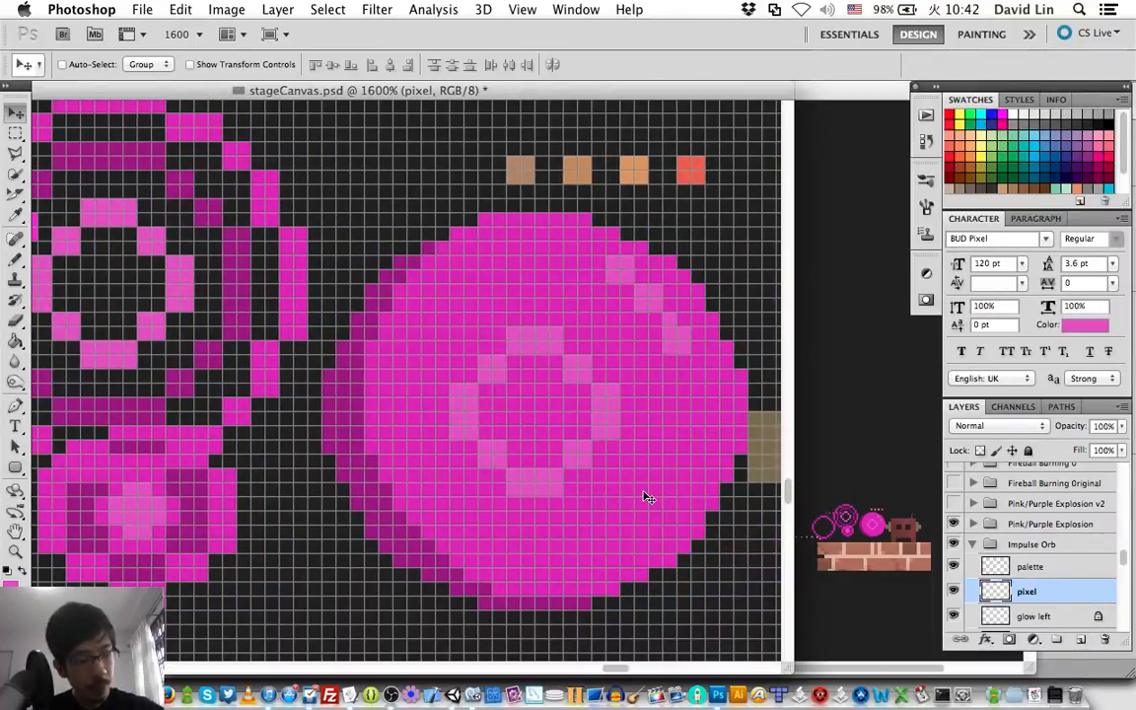
key(super+shift+n)
text(pixel2)
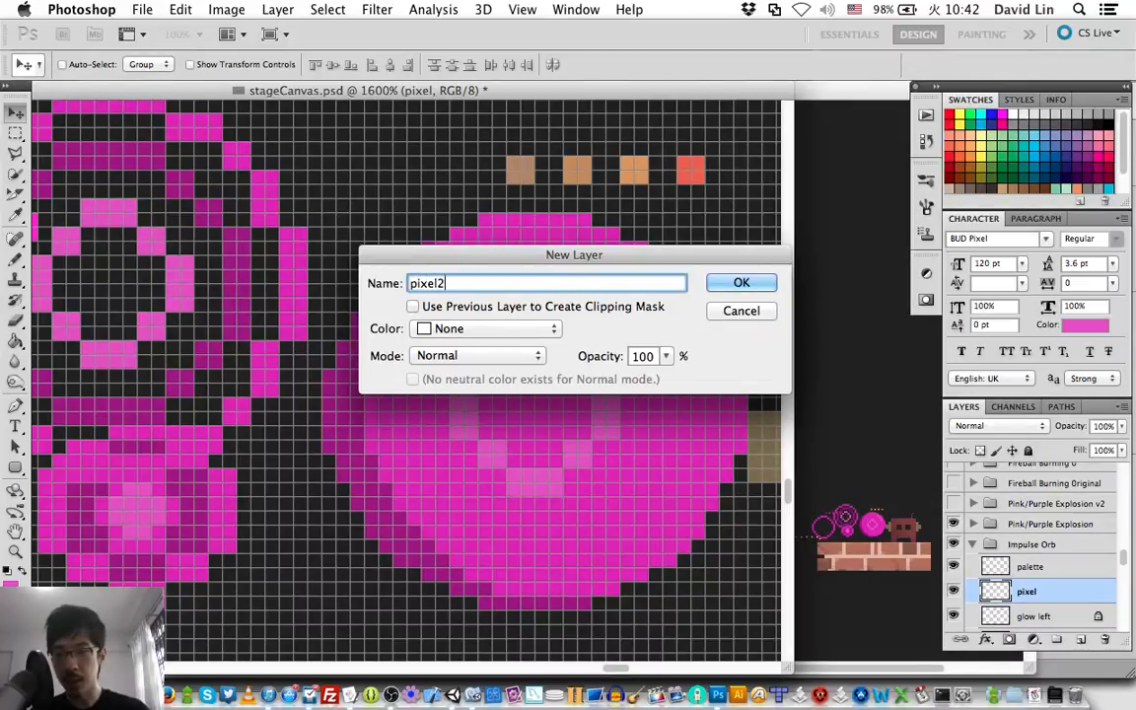
key(Return)
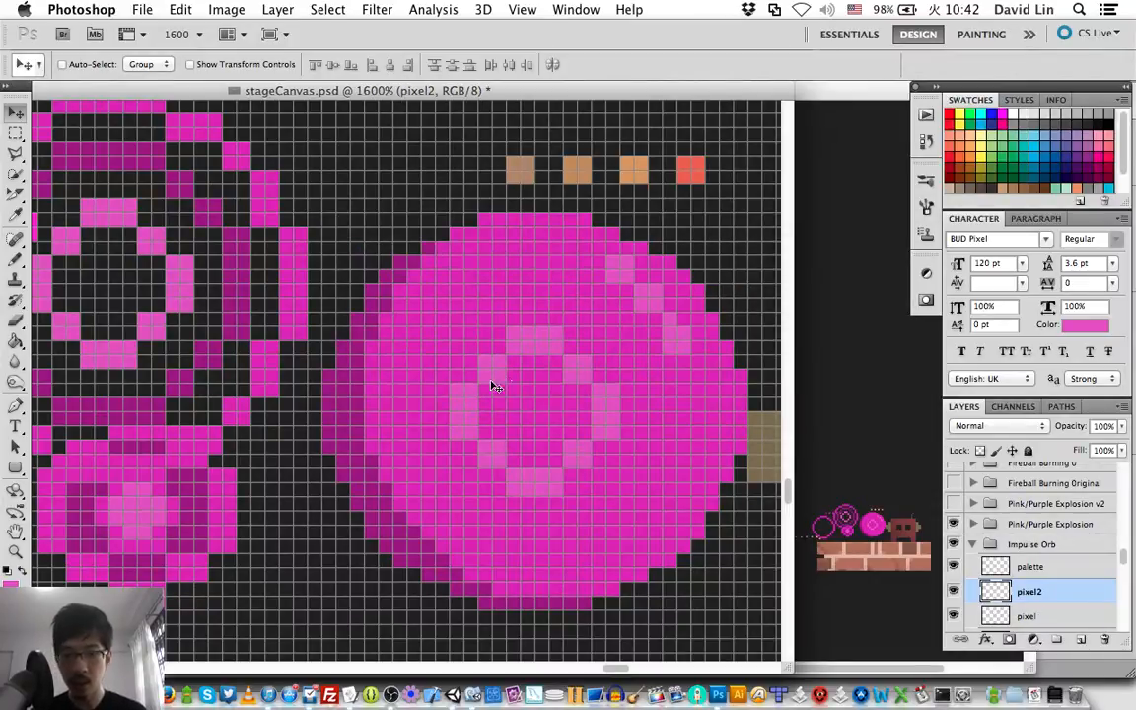
Set the drawing color to #c54fb3 and pencil the upper arc of an outer ring around the orb's center ring.
key(b)
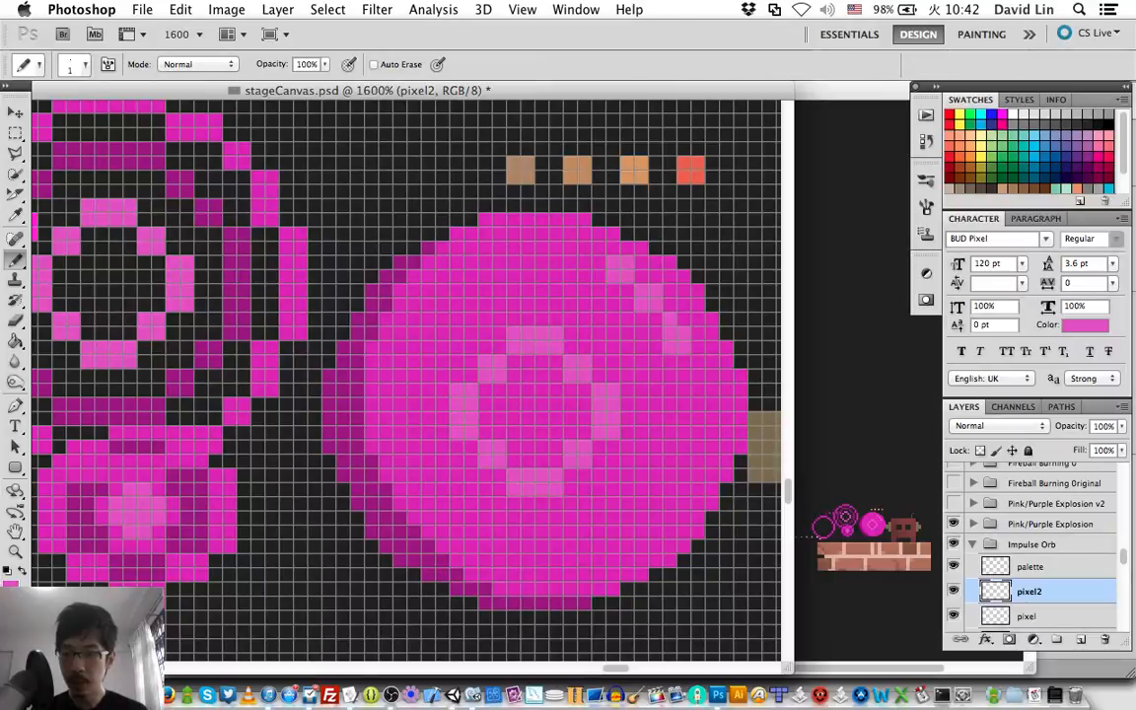
click(10, 586)
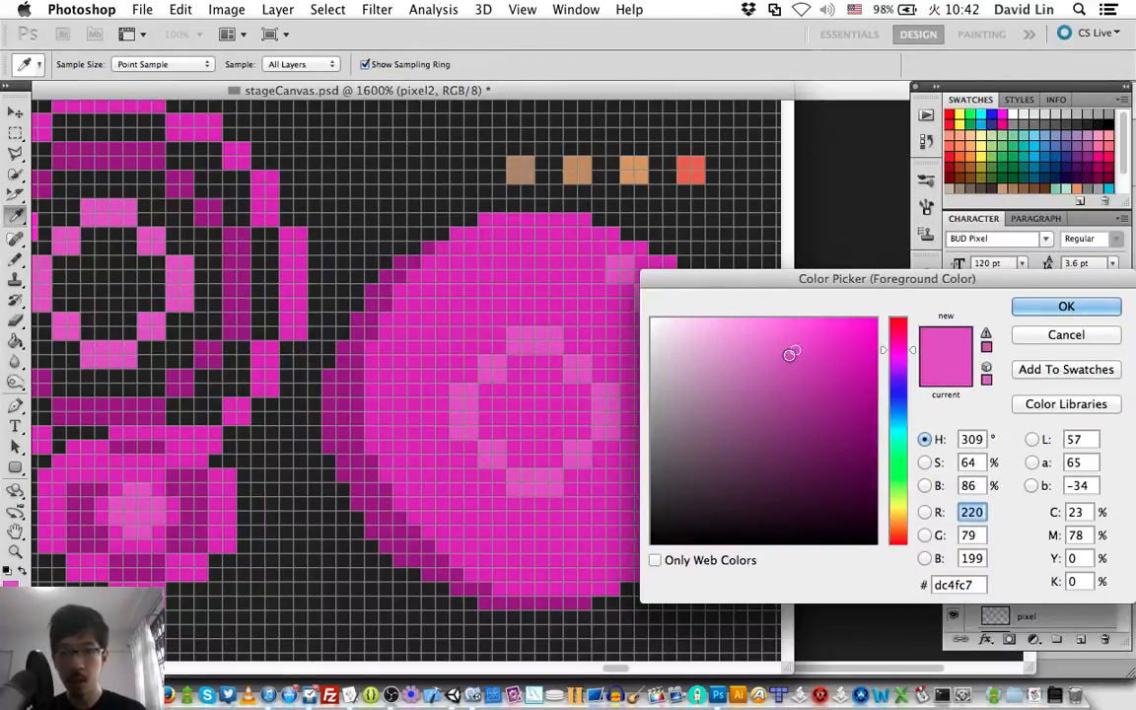
click(792, 363)
click(787, 369)
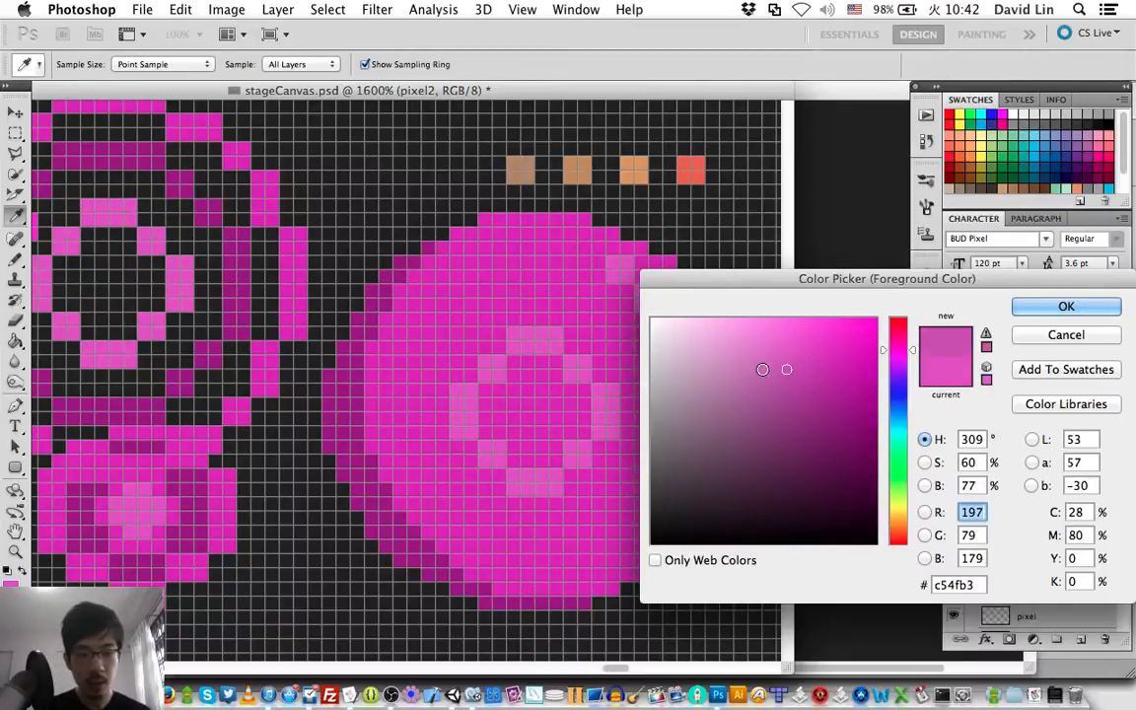
key(b)
key(Return)
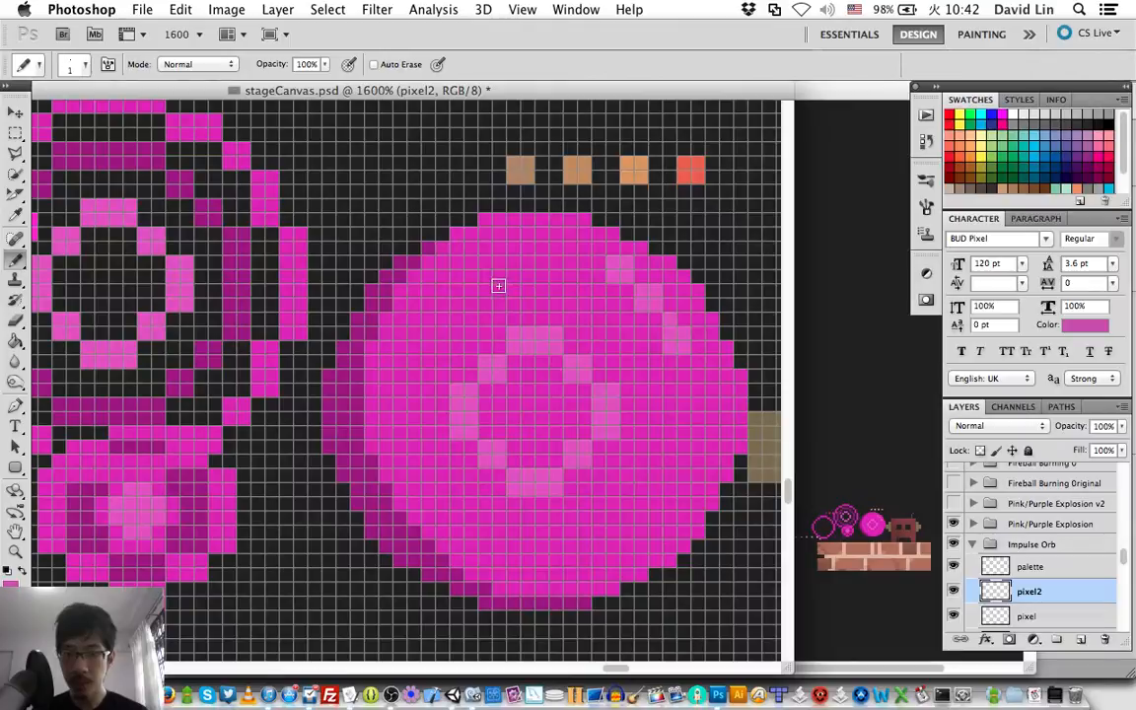
mouse_move(500, 291)
mouse_down()
mouse_move(494, 280)
mouse_move(582, 281)
mouse_move(531, 289)
mouse_up()
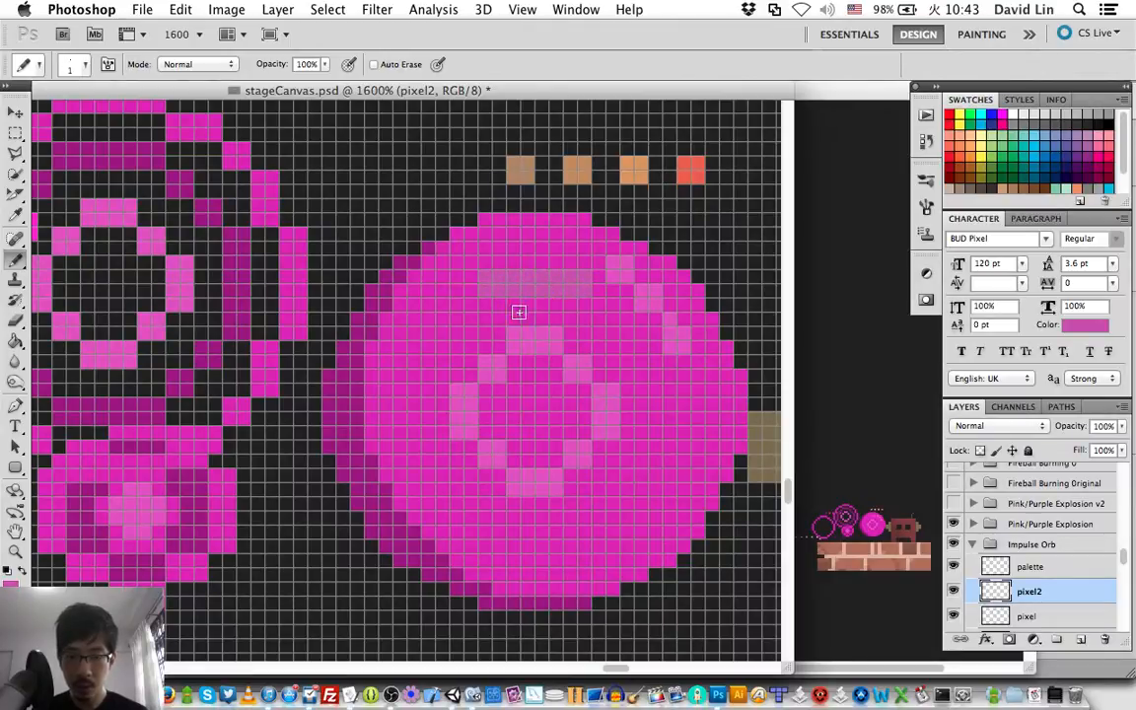
drag(613, 308, 613, 321)
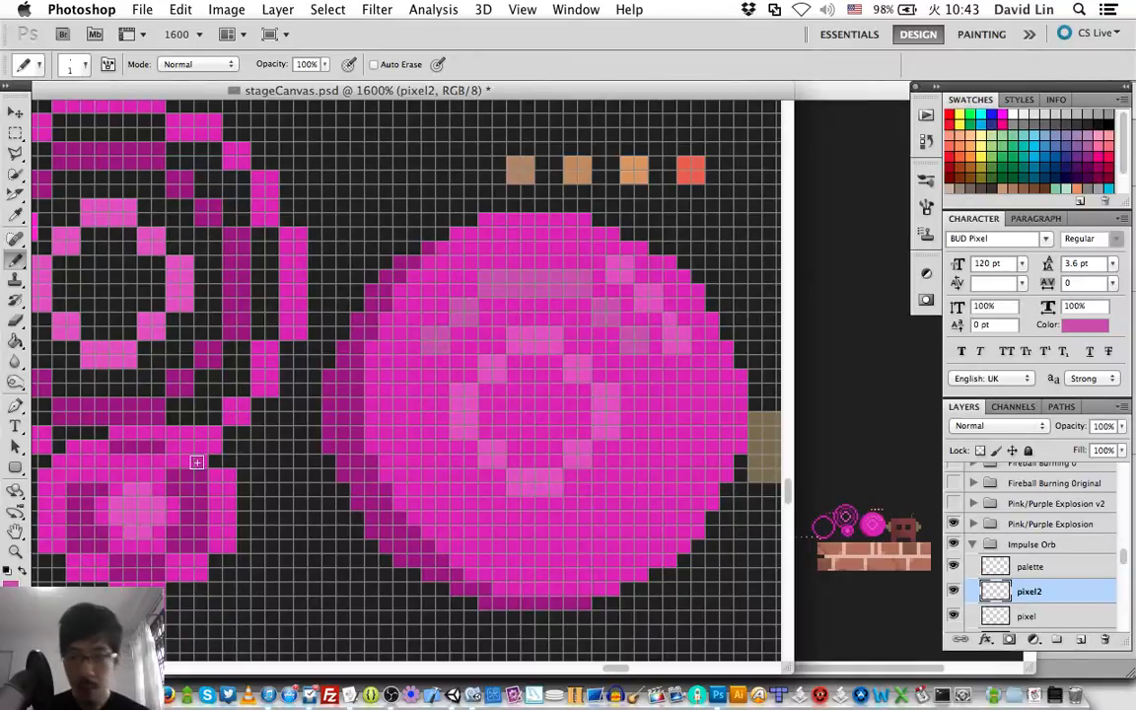
Set the drawing color to #af3a9e and repaint the outer ring's upper arc on the pixel2 layer.
click(11, 586)
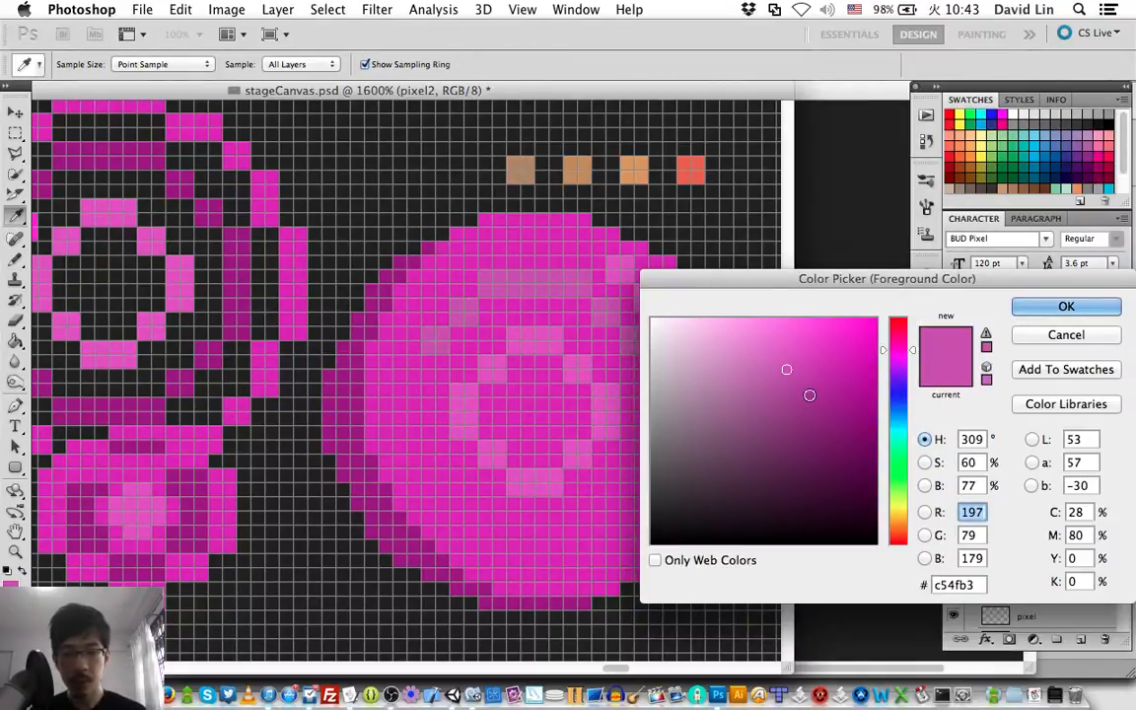
click(802, 389)
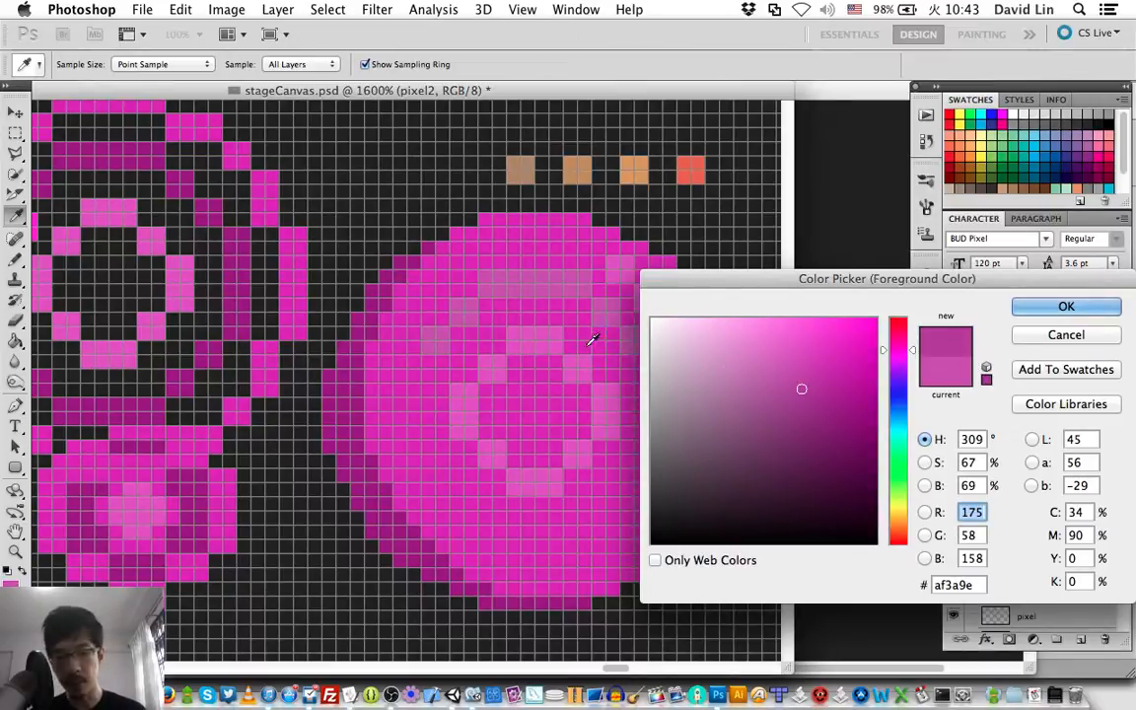
key(Return)
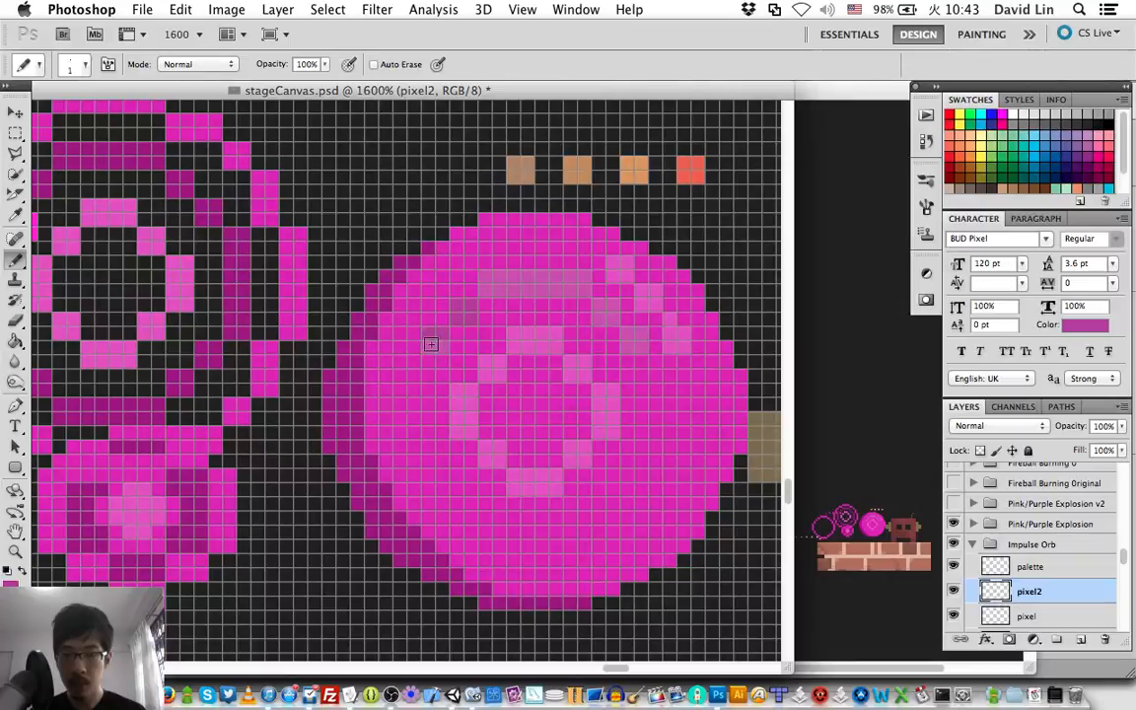
mouse_move(490, 275)
mouse_down()
mouse_move(591, 278)
mouse_move(582, 289)
mouse_move(487, 288)
mouse_up()
drag(604, 310, 632, 334)
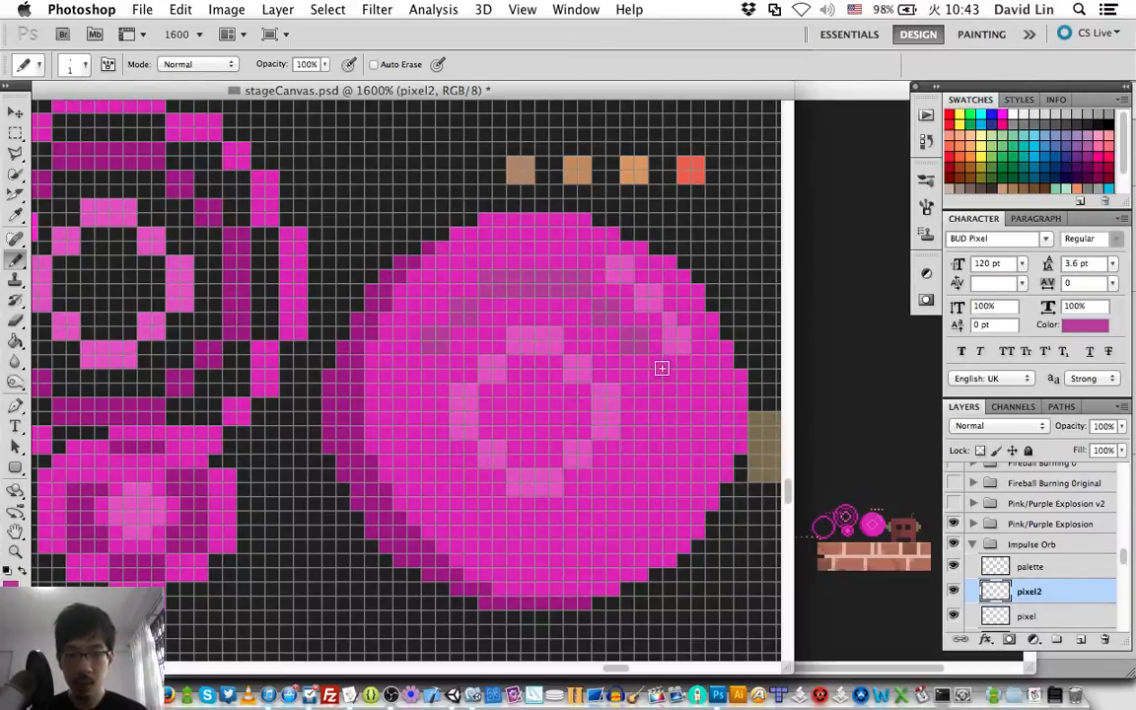
Complete the outer ring on the orb with vertical side bars, stepped lower corner blocks and a bottom bar mirroring the top.
drag(661, 366, 655, 415)
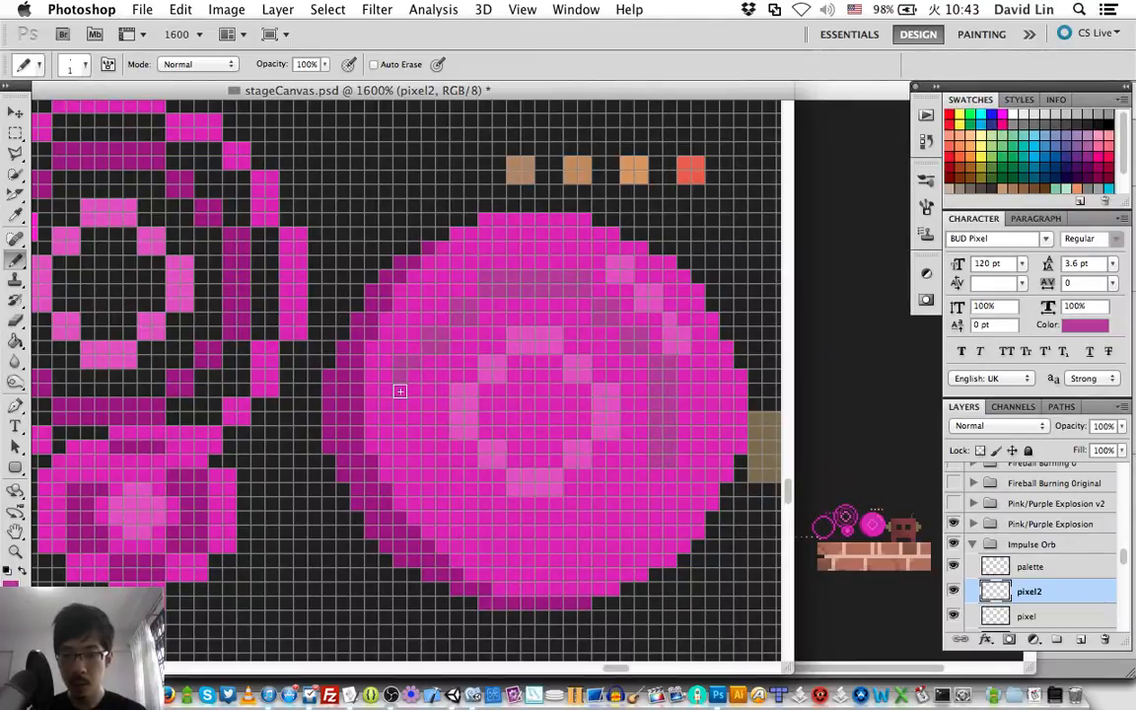
drag(399, 392, 405, 457)
click(435, 481)
drag(463, 501, 475, 512)
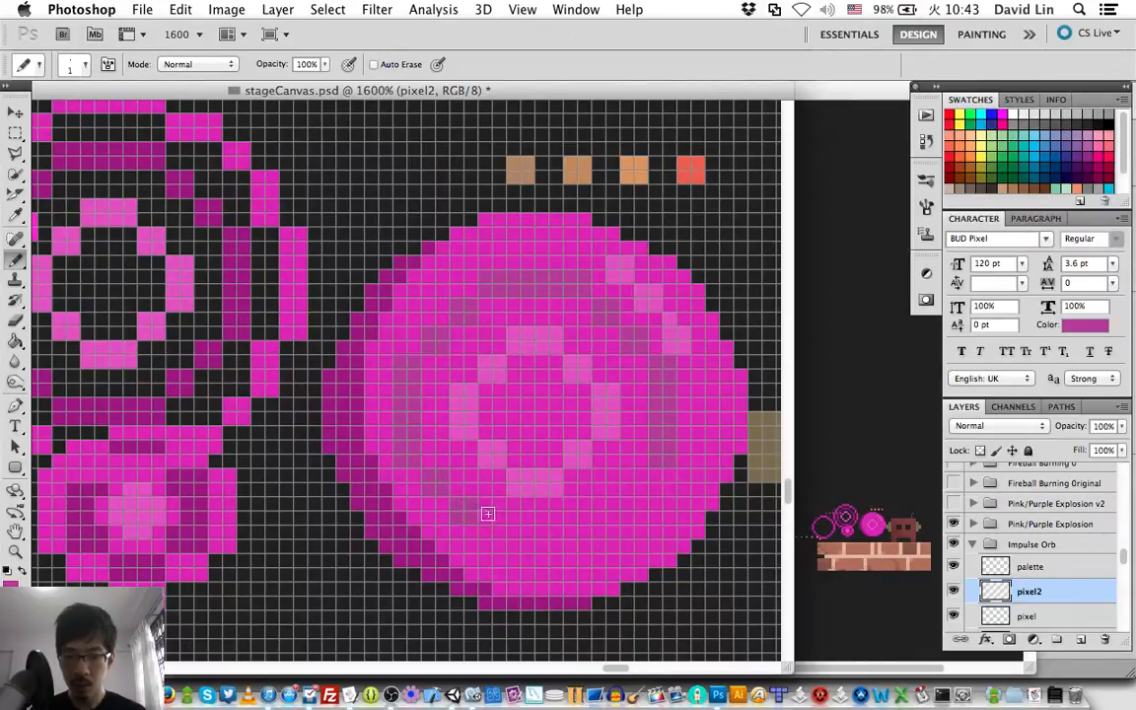
click(488, 534)
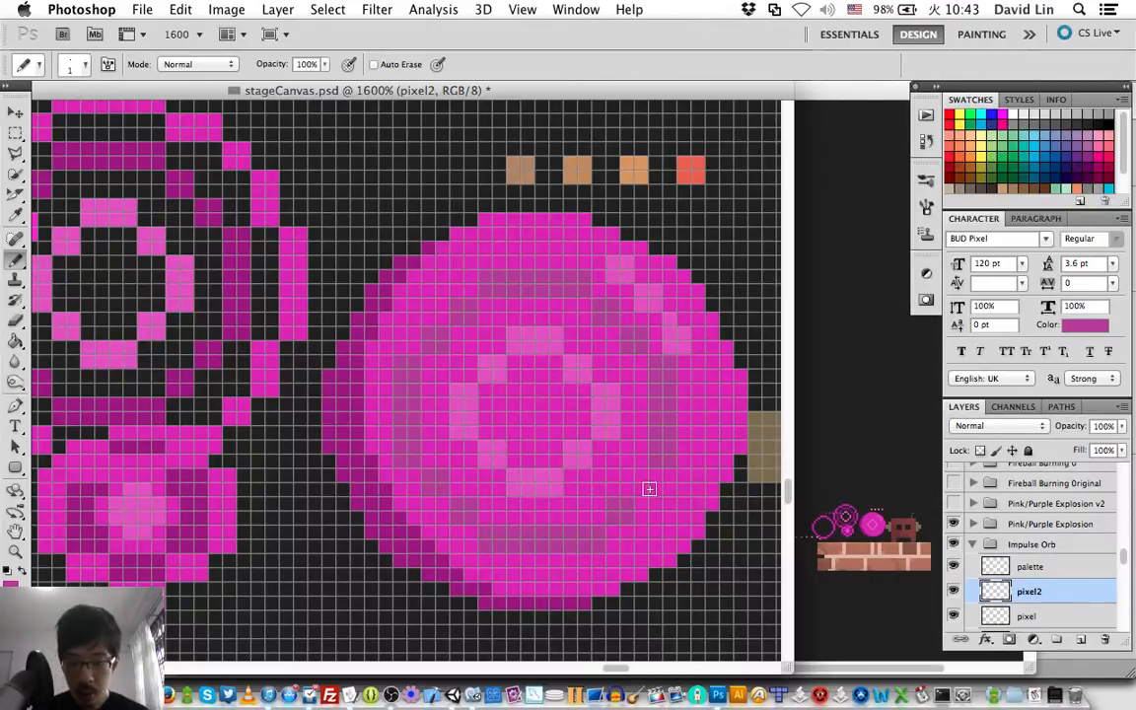
key(super+z)
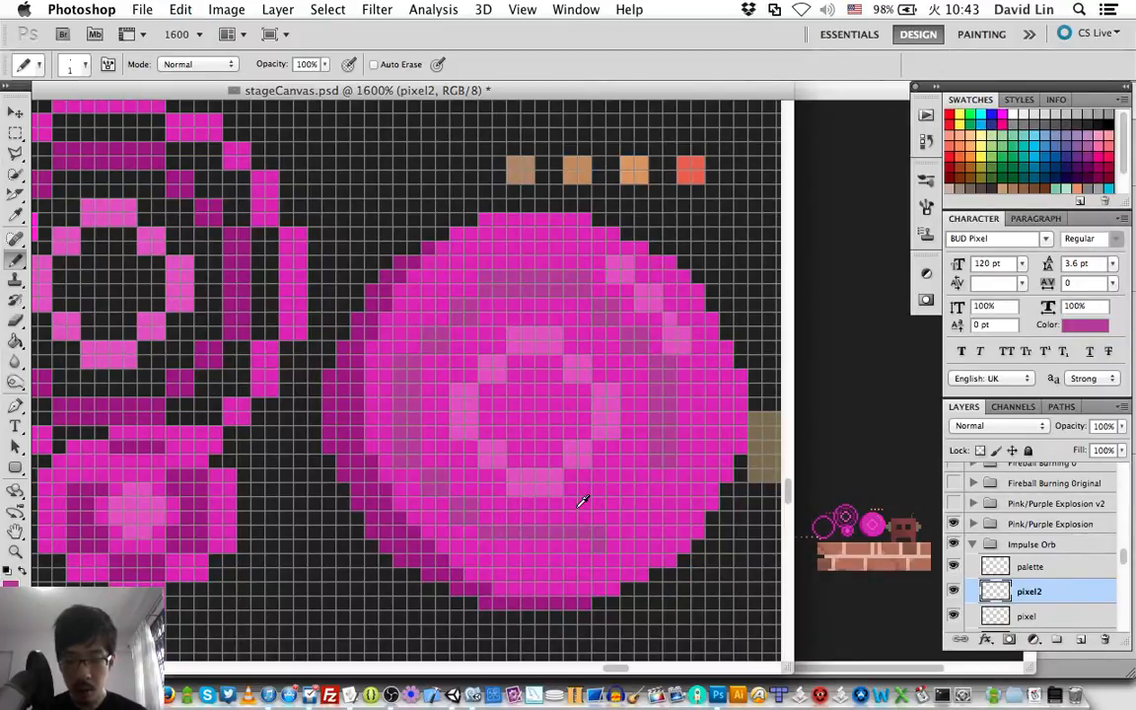
key(super+z)
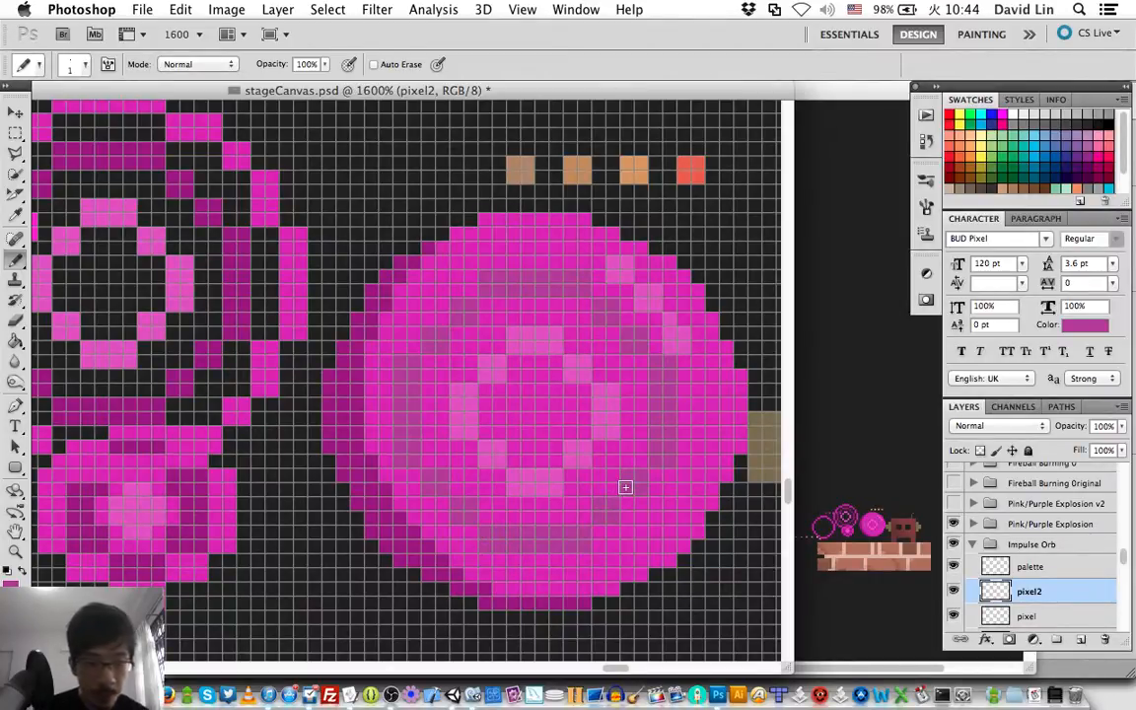
Lock the transparent pixels of the pixel2 layer and set the drawing color to #912080.
key(v)
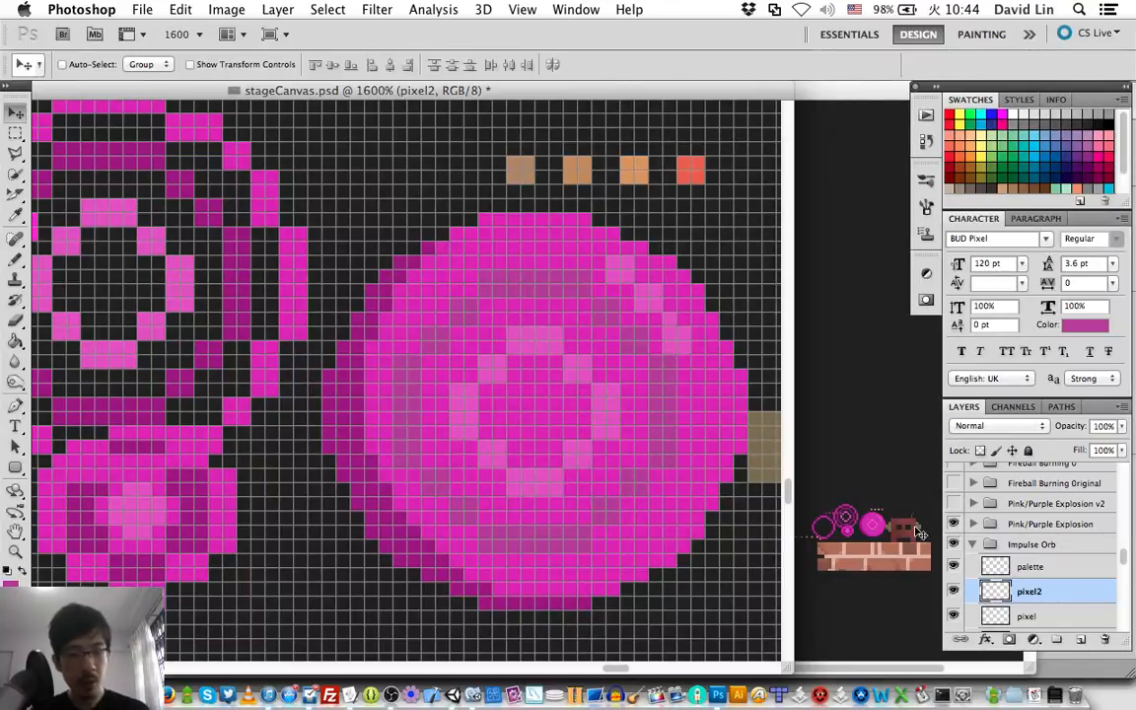
click(982, 452)
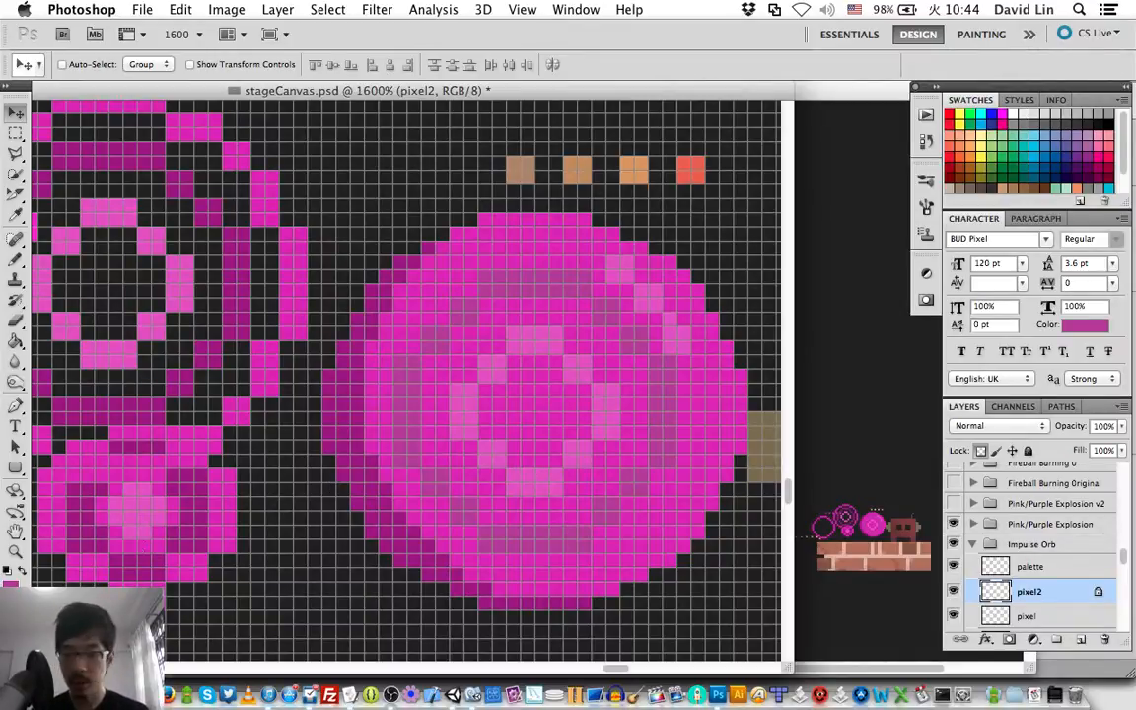
click(10, 585)
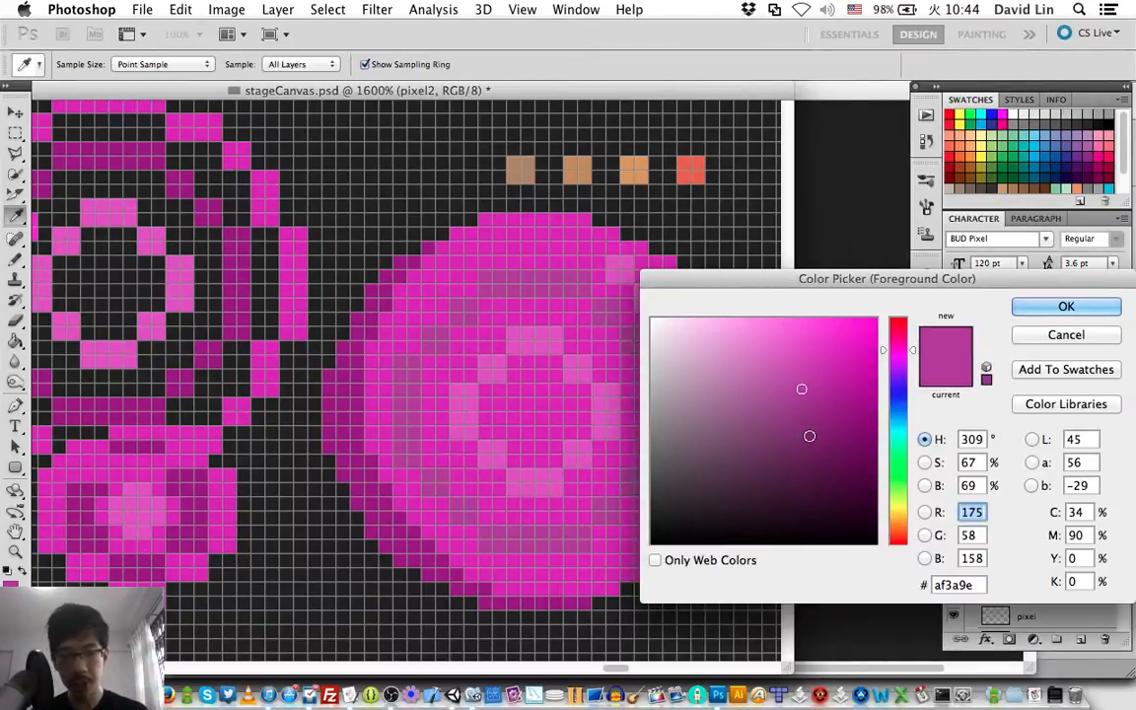
click(825, 416)
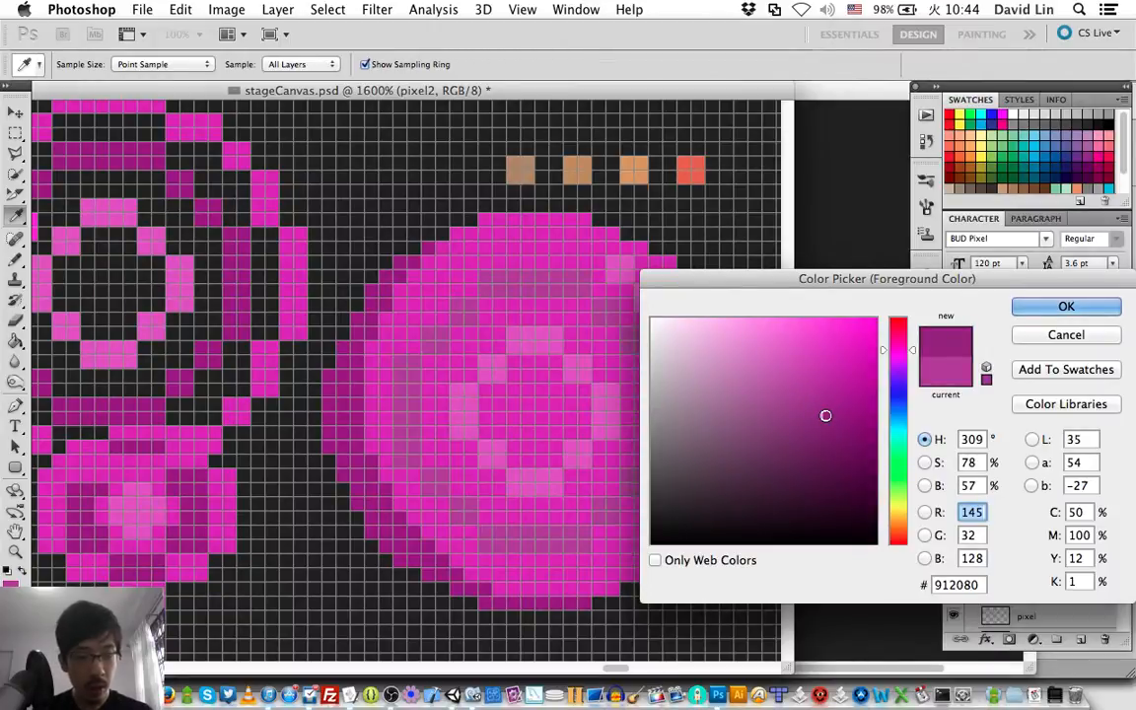
key(Return)
Enlarge the Pencil to 12 px and paint over the whole outer ring to recolor it dark purple.
key(b)
right_click(548, 406)
drag(571, 445, 578, 443)
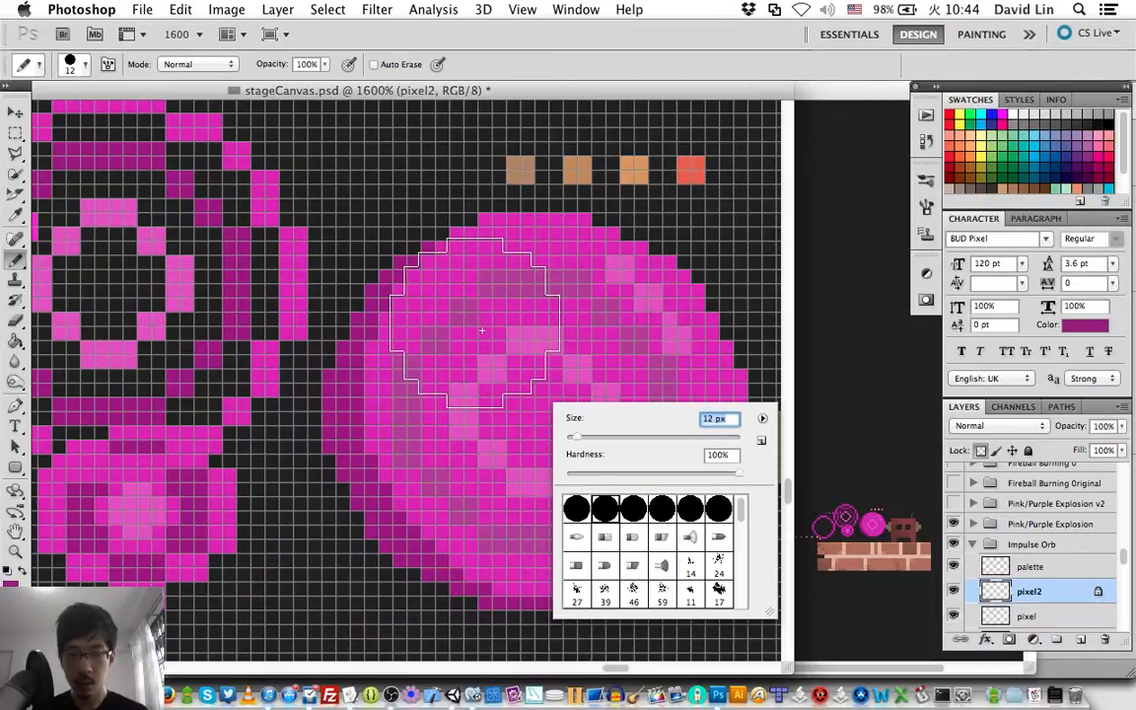
key(Return)
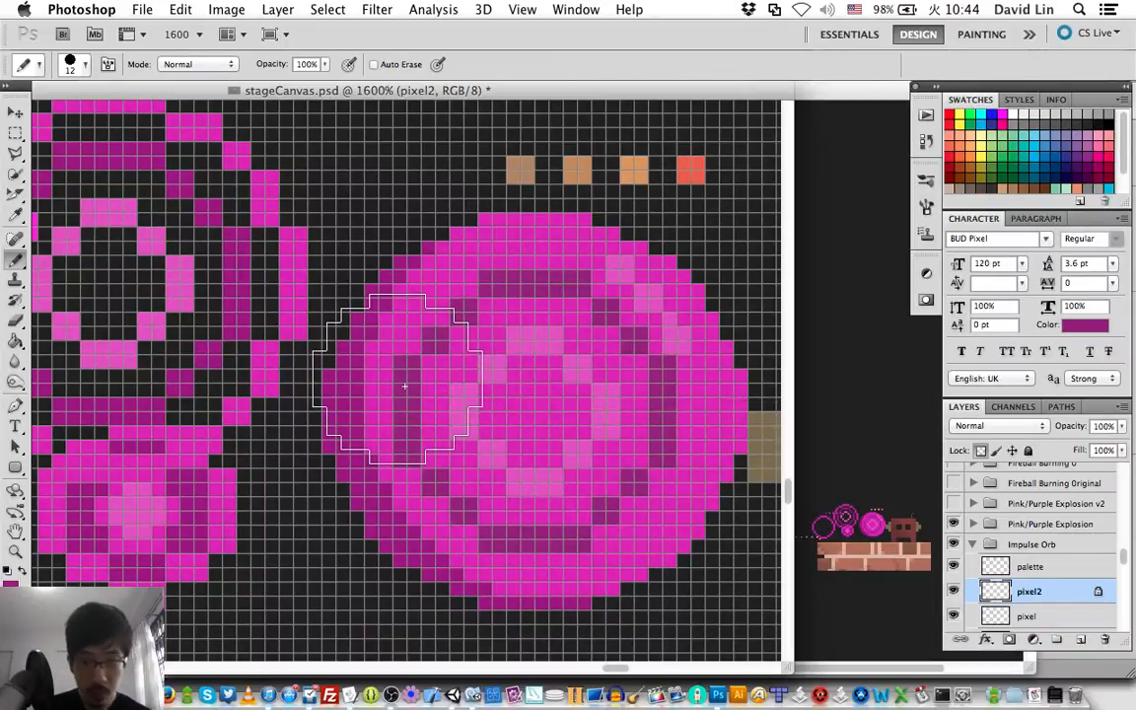
Lock the transparent pixels of the pixel layer and sample the inner ring's light pink as the drawing color.
key(alt+bracketleft)
click(982, 450)
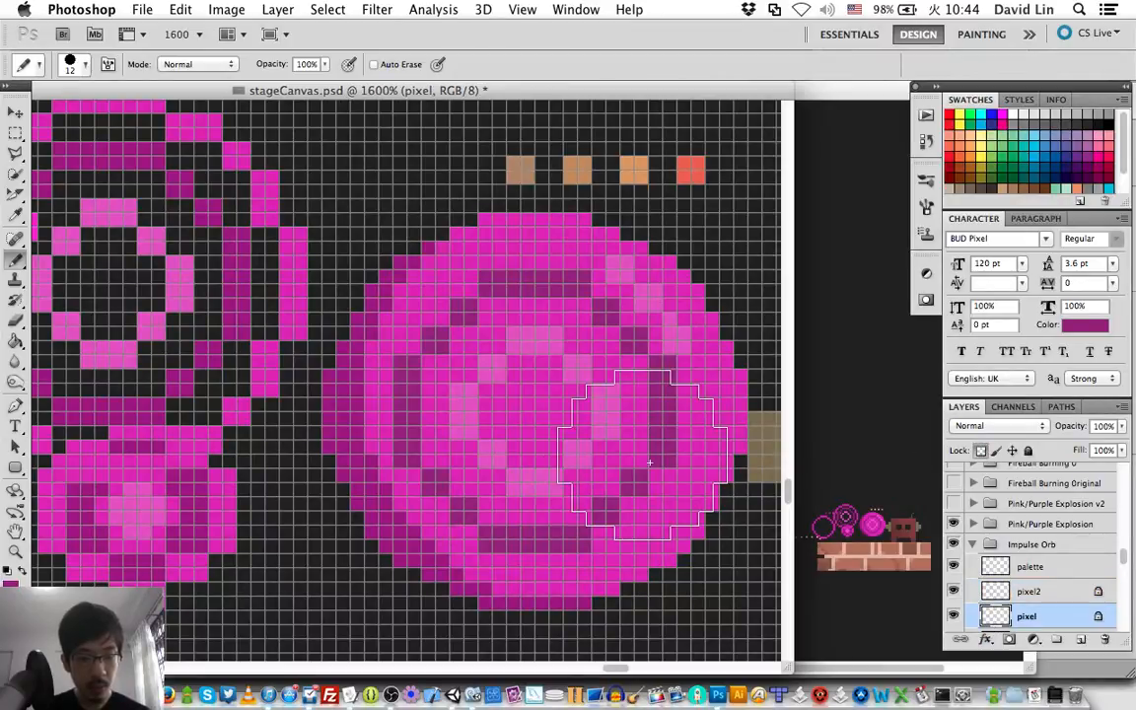
key(i)
click(471, 408)
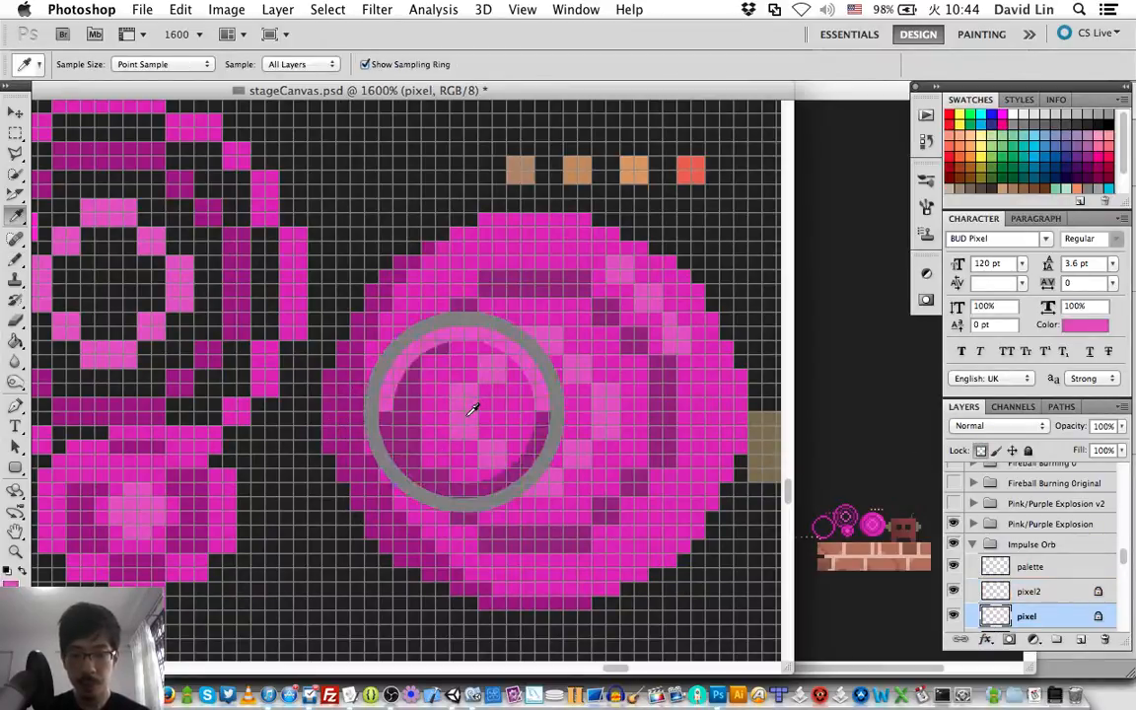
key(b)
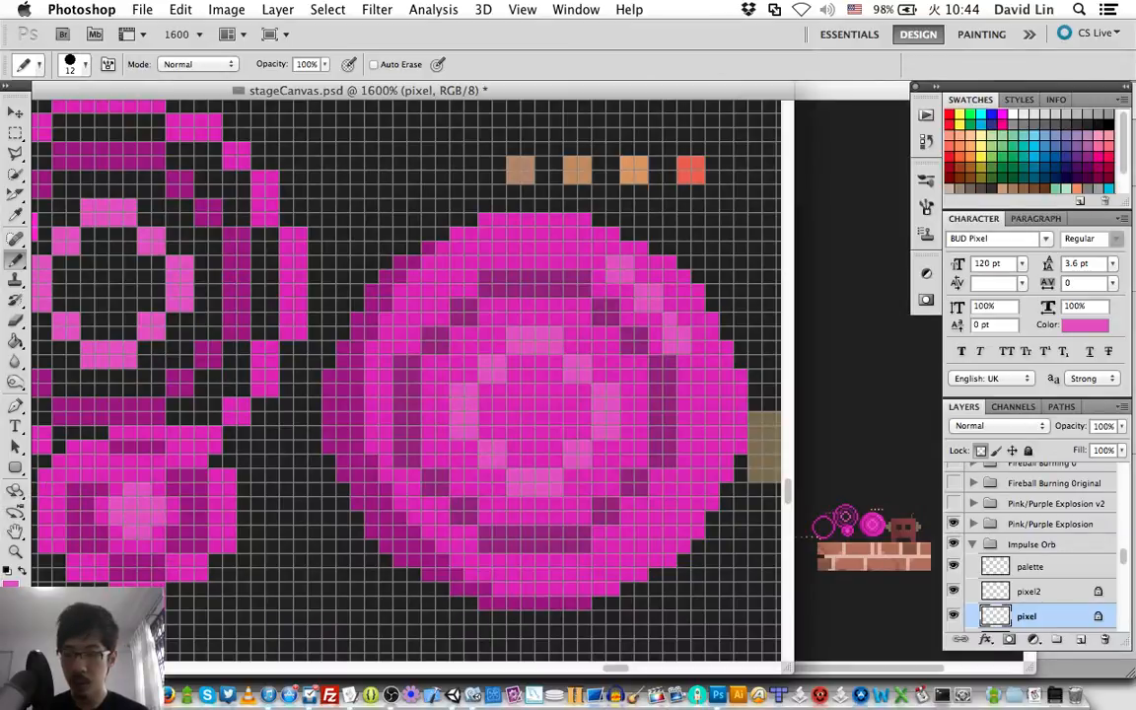
Try recoloring the orb's inner ring with #cd43b8 and the darker #bf37ab.
click(10, 587)
click(801, 363)
key(Return)
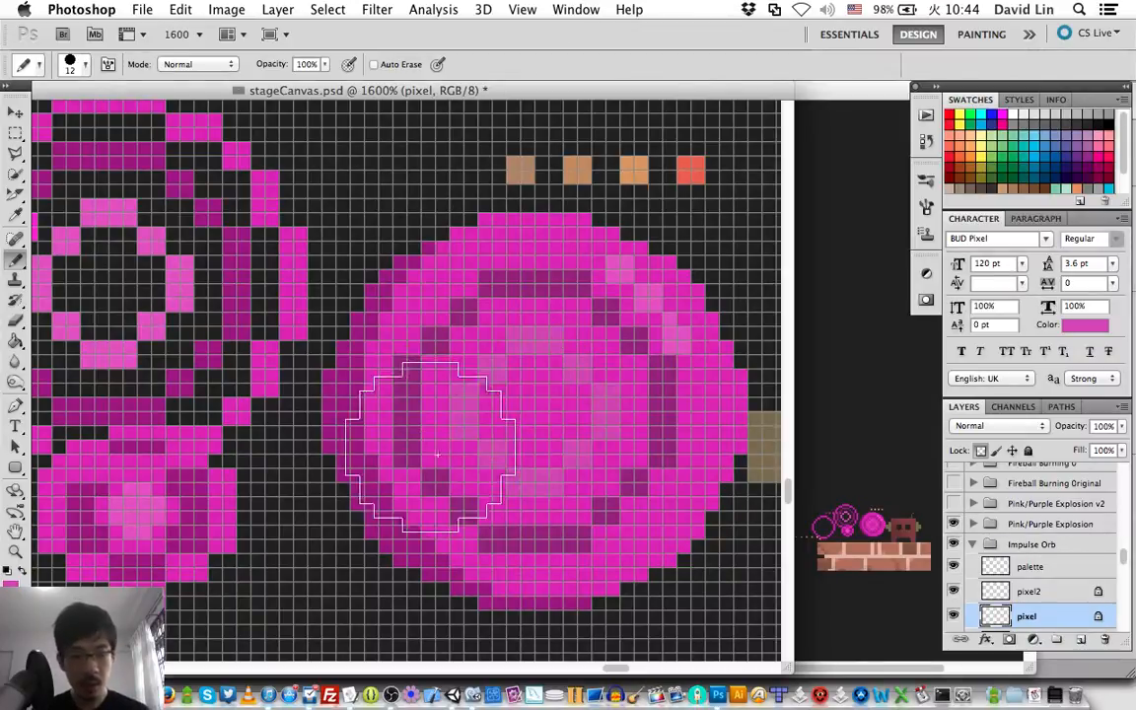
click(10, 582)
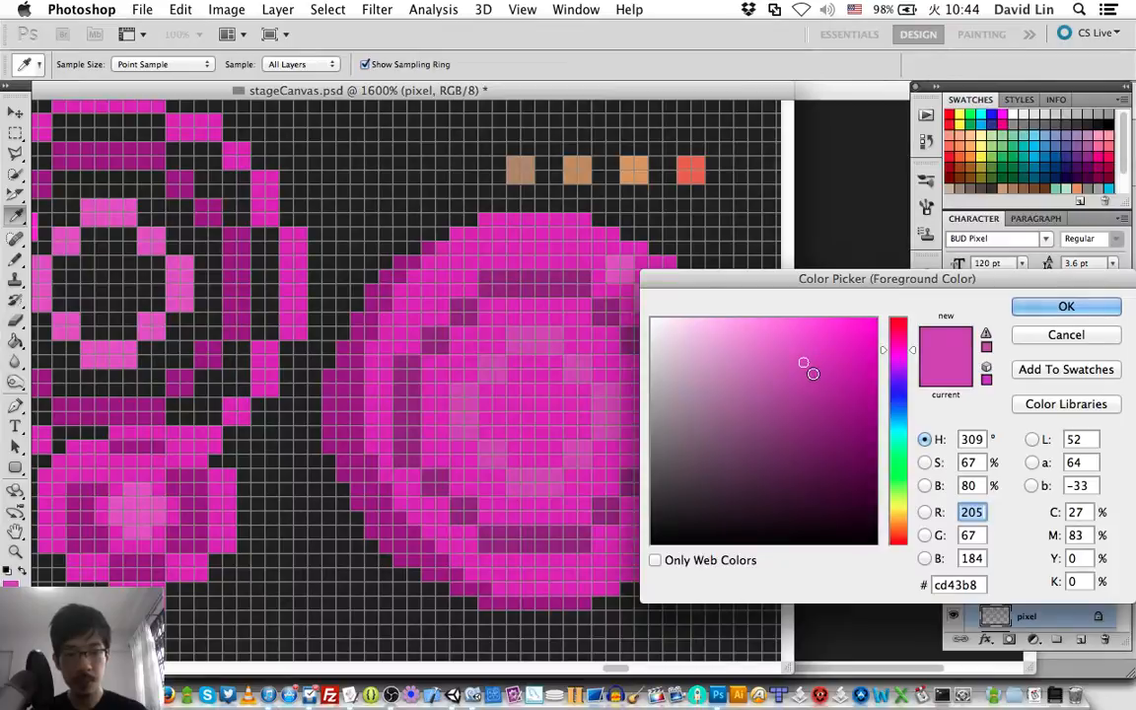
click(811, 374)
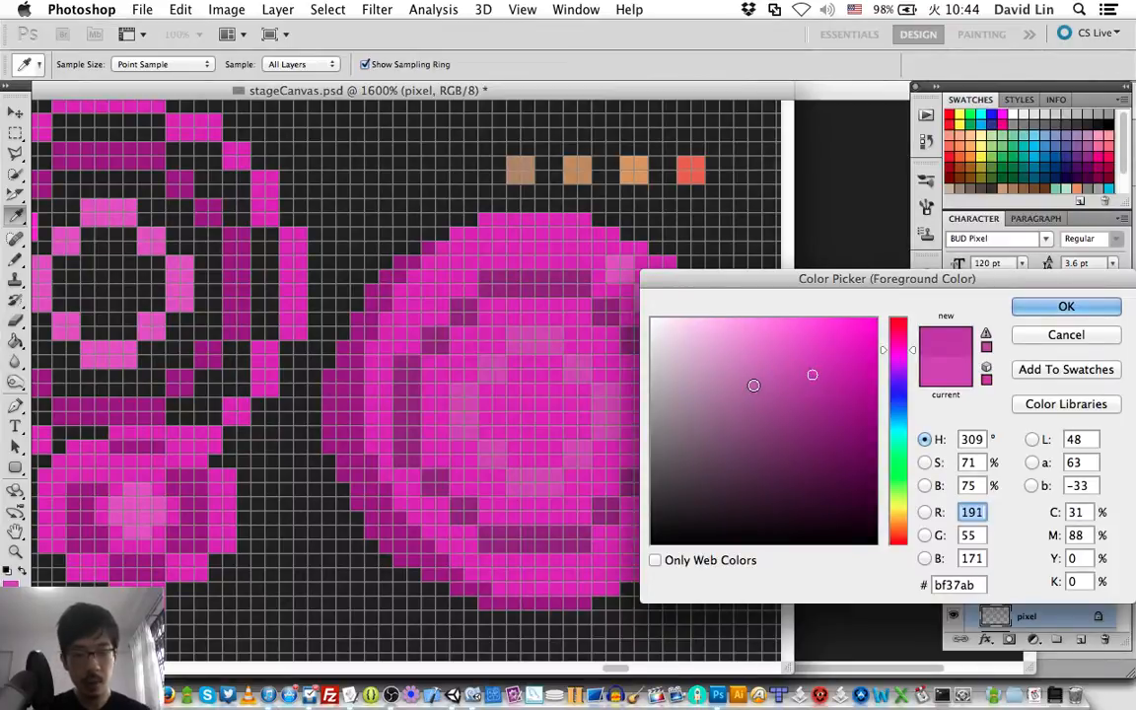
key(Return)
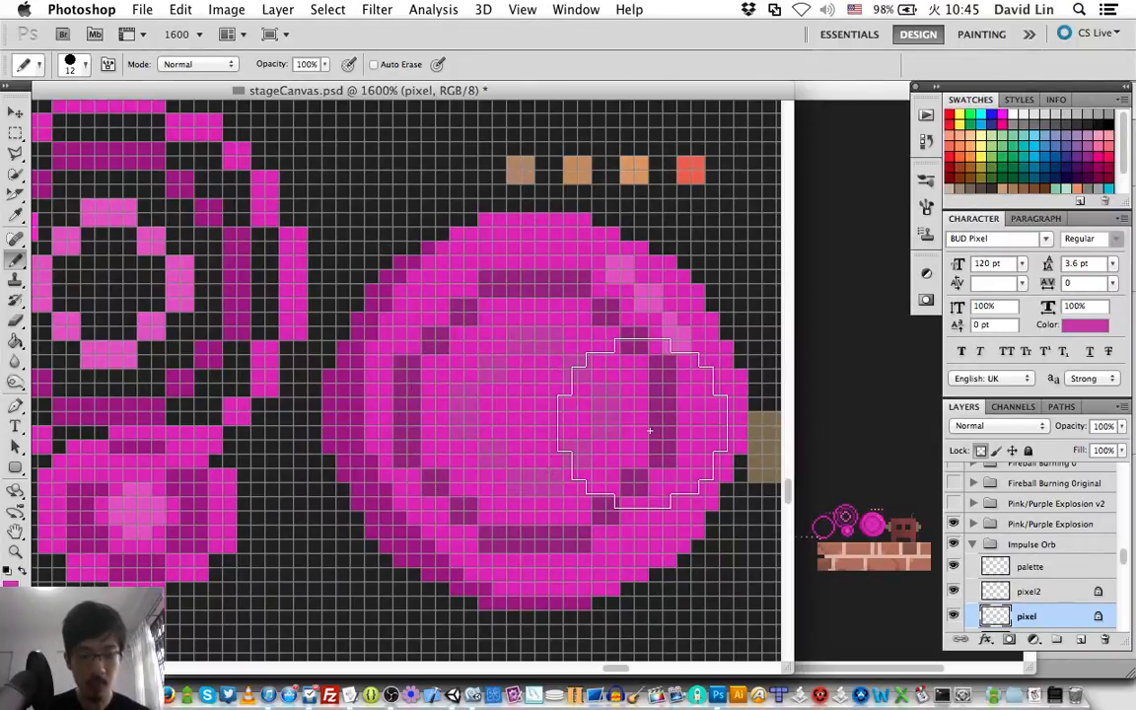
Sample the outer ring's dark purple, recolor the inner ring with #a1238e, and repaint it in the lighter #ab2597.
alt+click(671, 407)
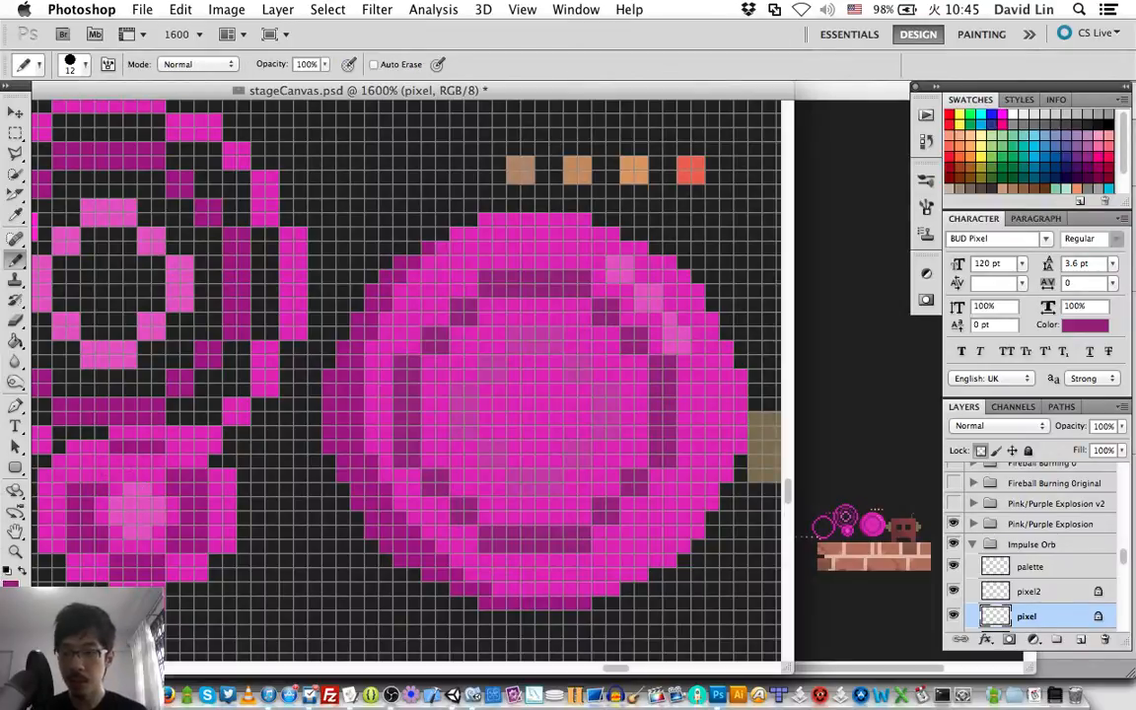
click(12, 589)
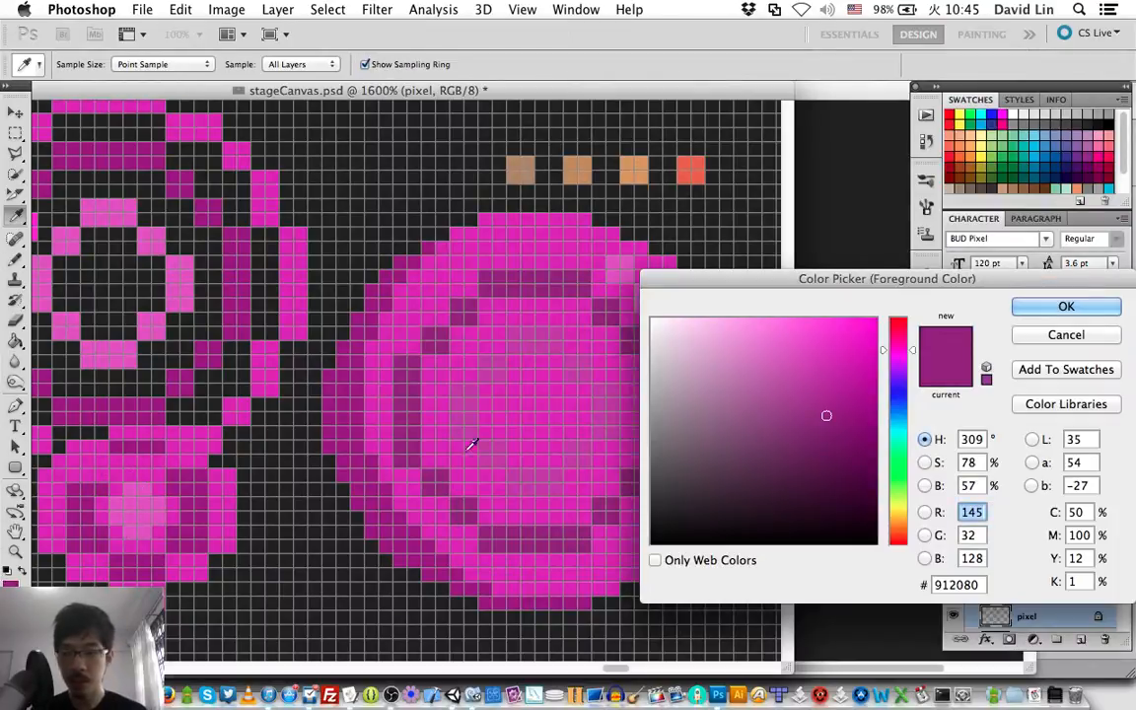
click(829, 400)
drag(829, 399, 829, 402)
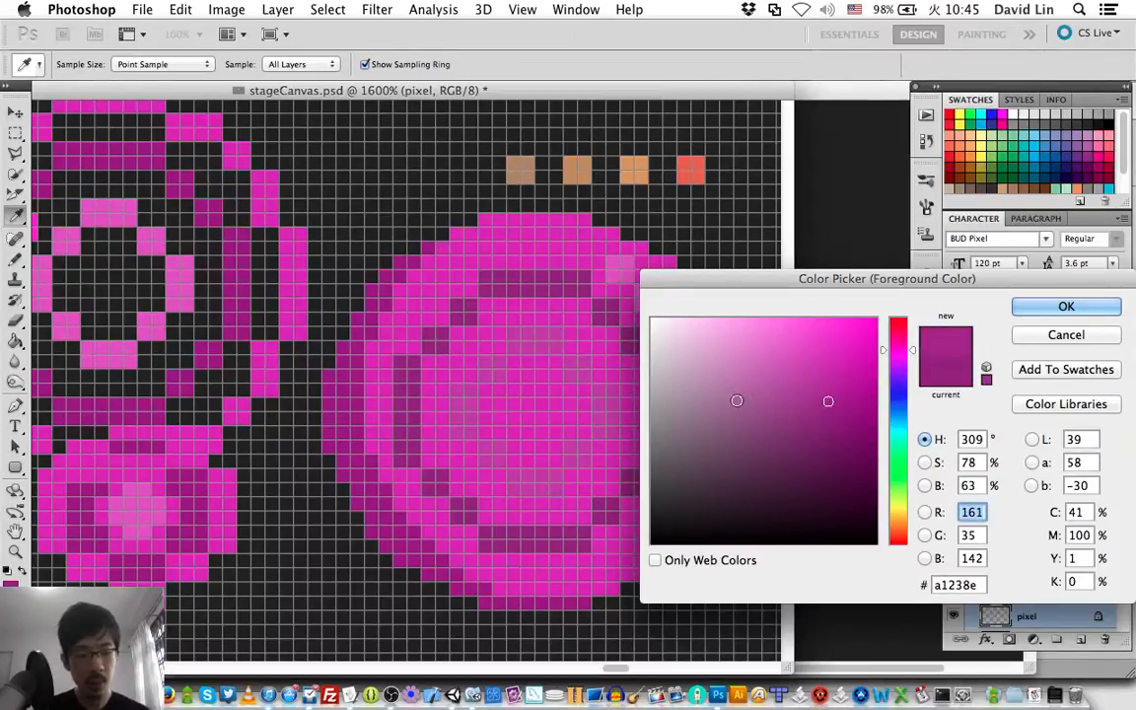
key(Return)
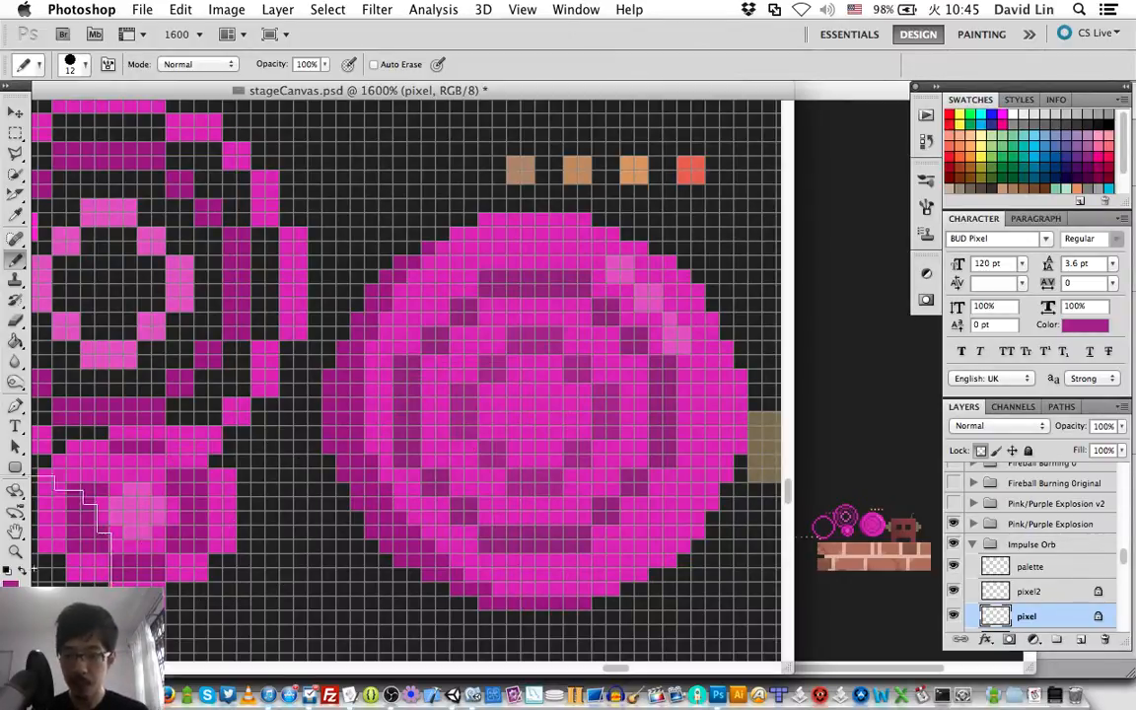
click(10, 585)
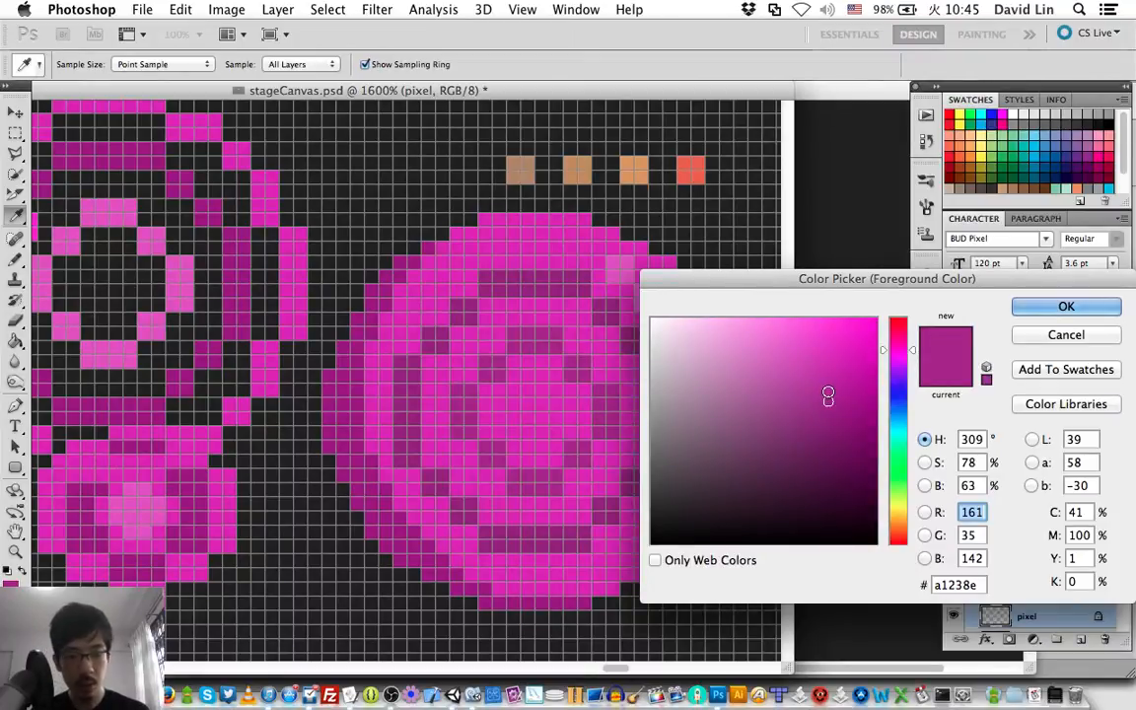
click(829, 391)
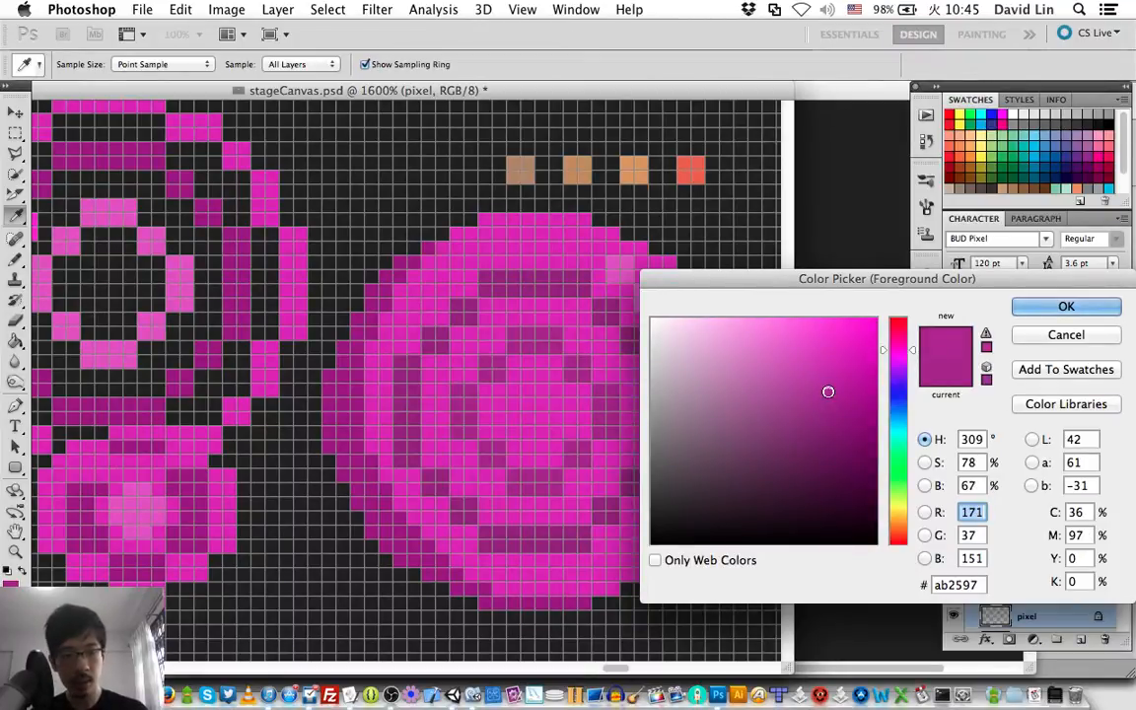
key(Return)
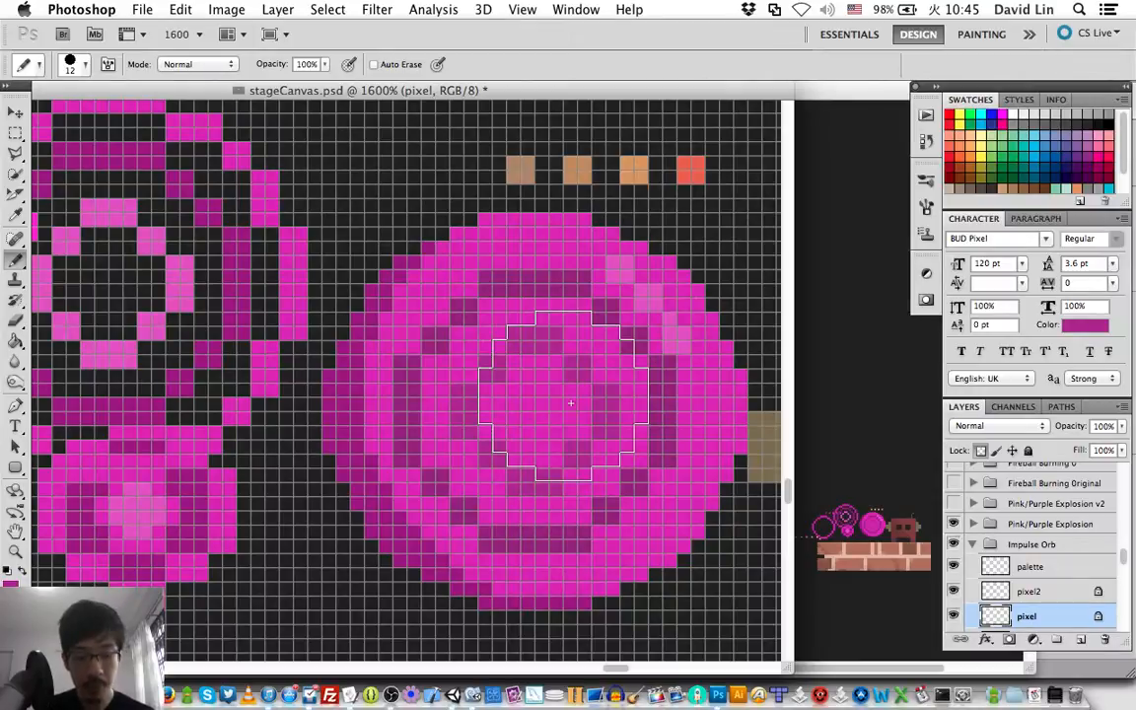
key(i)
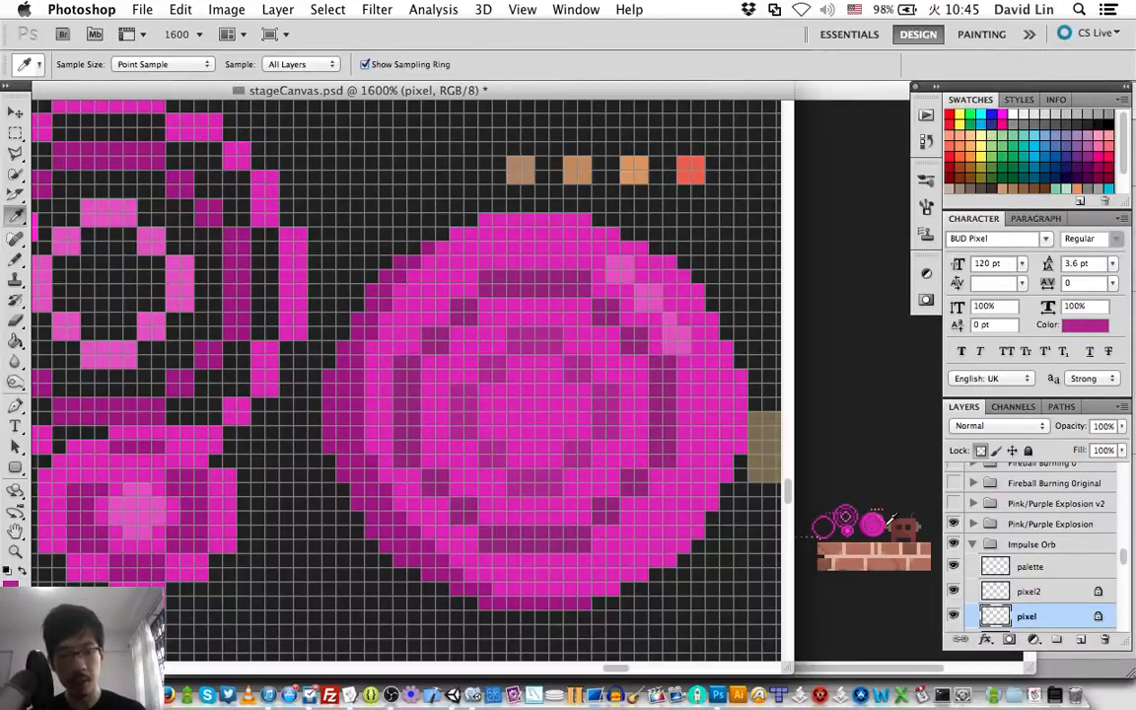
Select the pixel2 and pixel layers together and shift both rings one pixel to the right.
shift+click(1068, 592)
key(v)
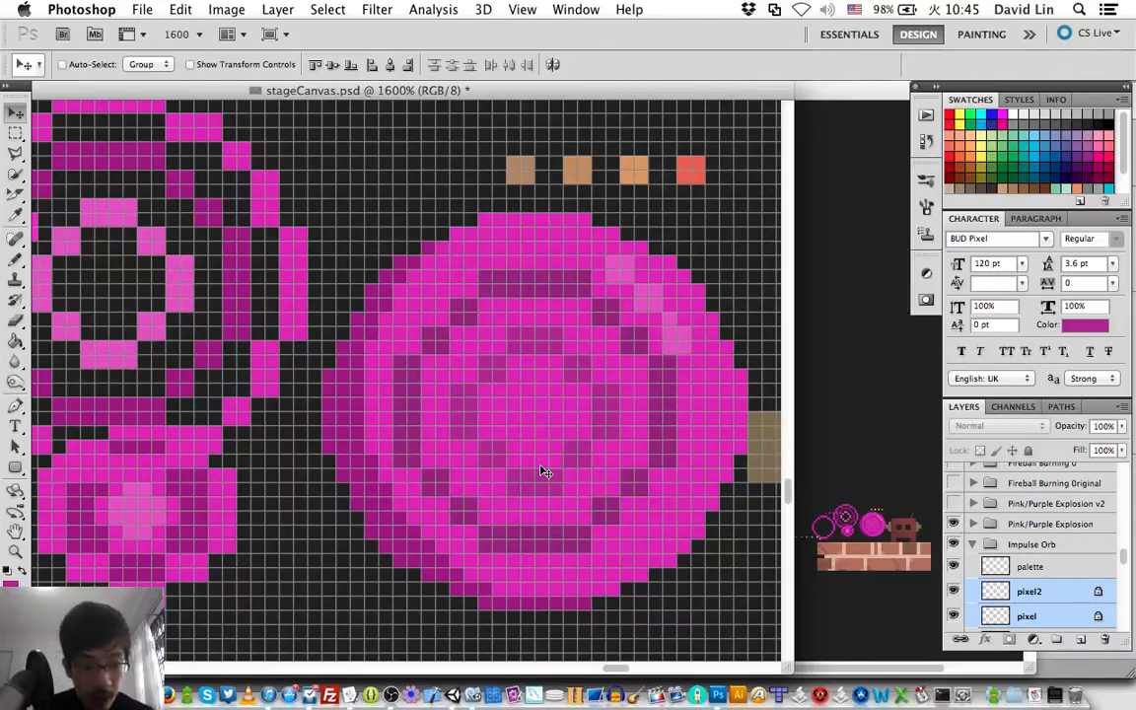
key(Down)
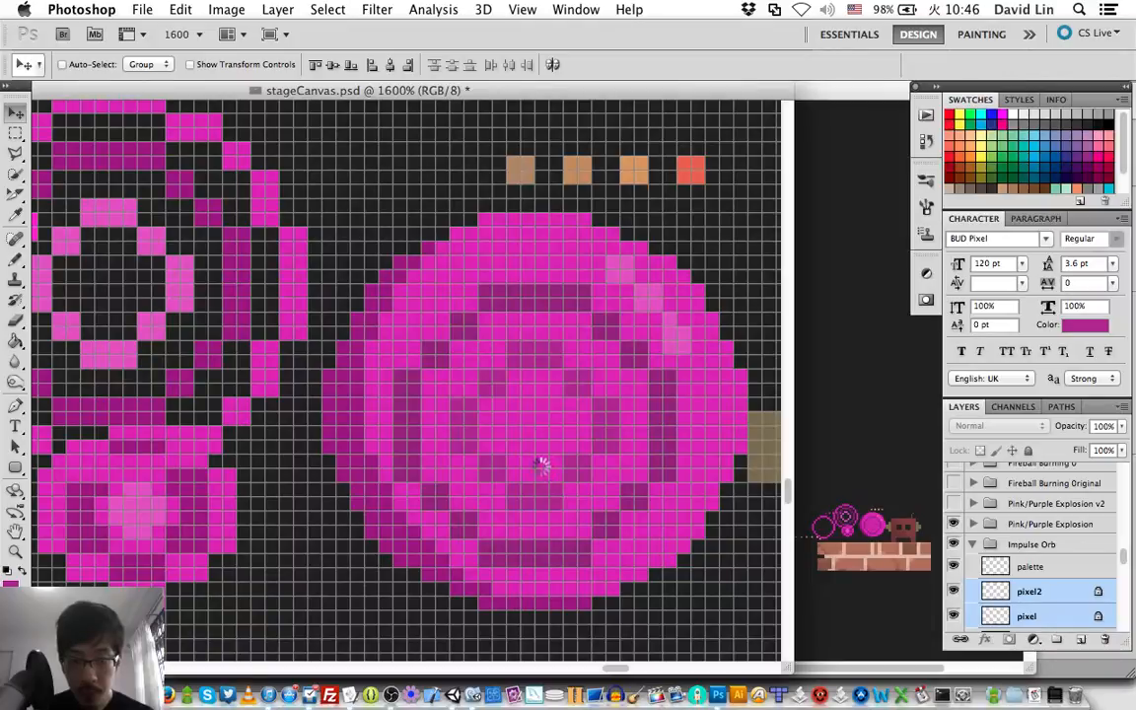
key(Right)
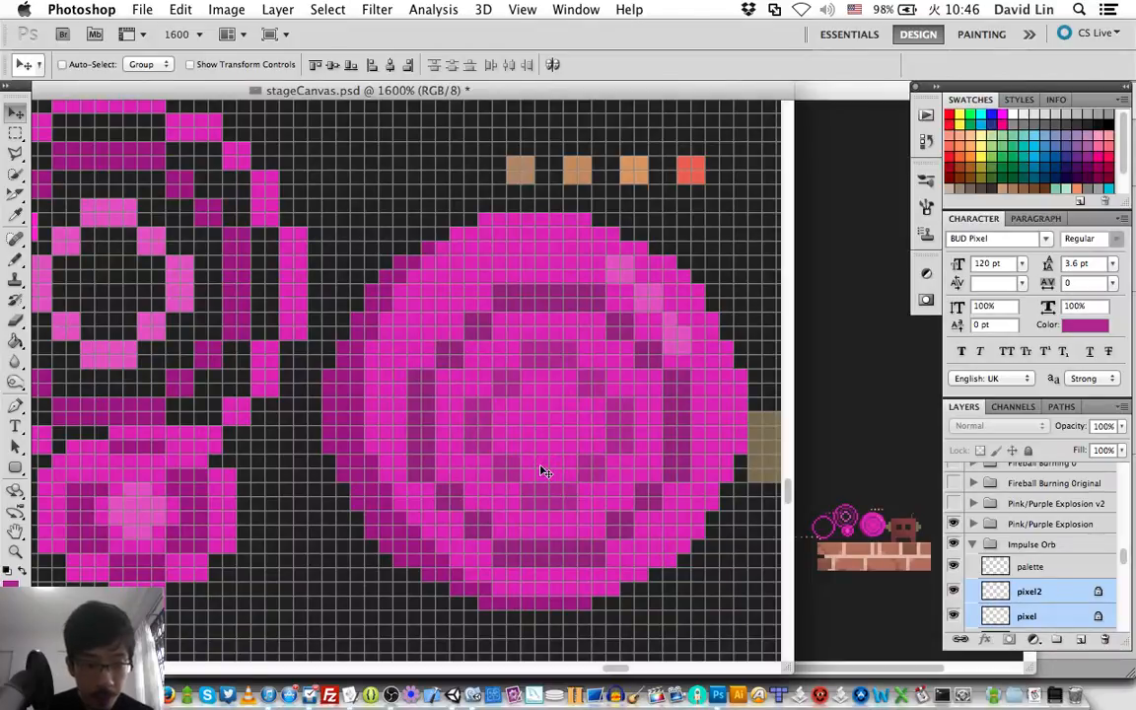
key(Up)
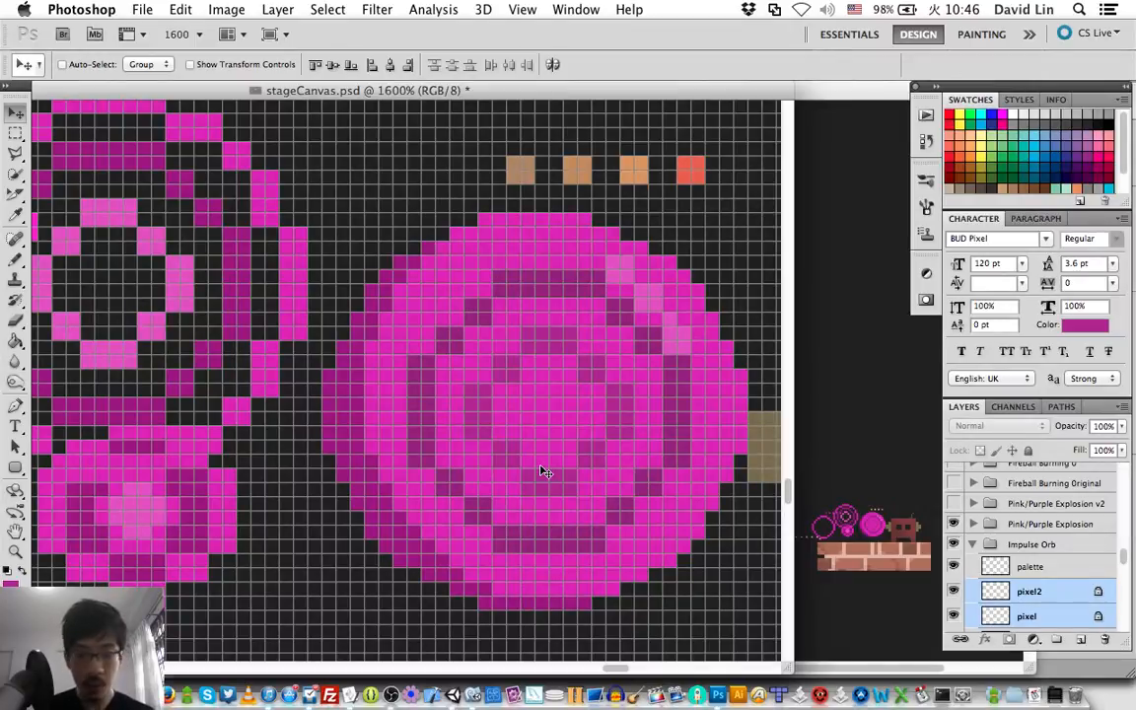
Select the shade right layer and examine its contribution to the orb by hiding and showing it.
scroll(540, 472, right, 2)
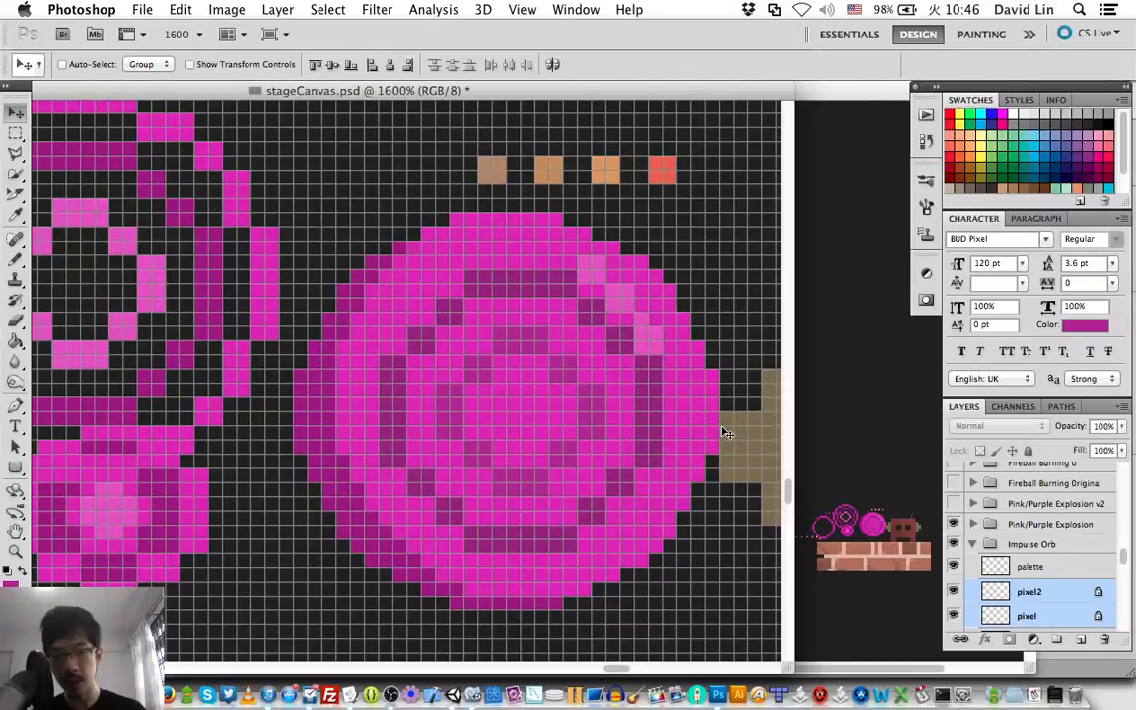
scroll(995, 540, down, 3)
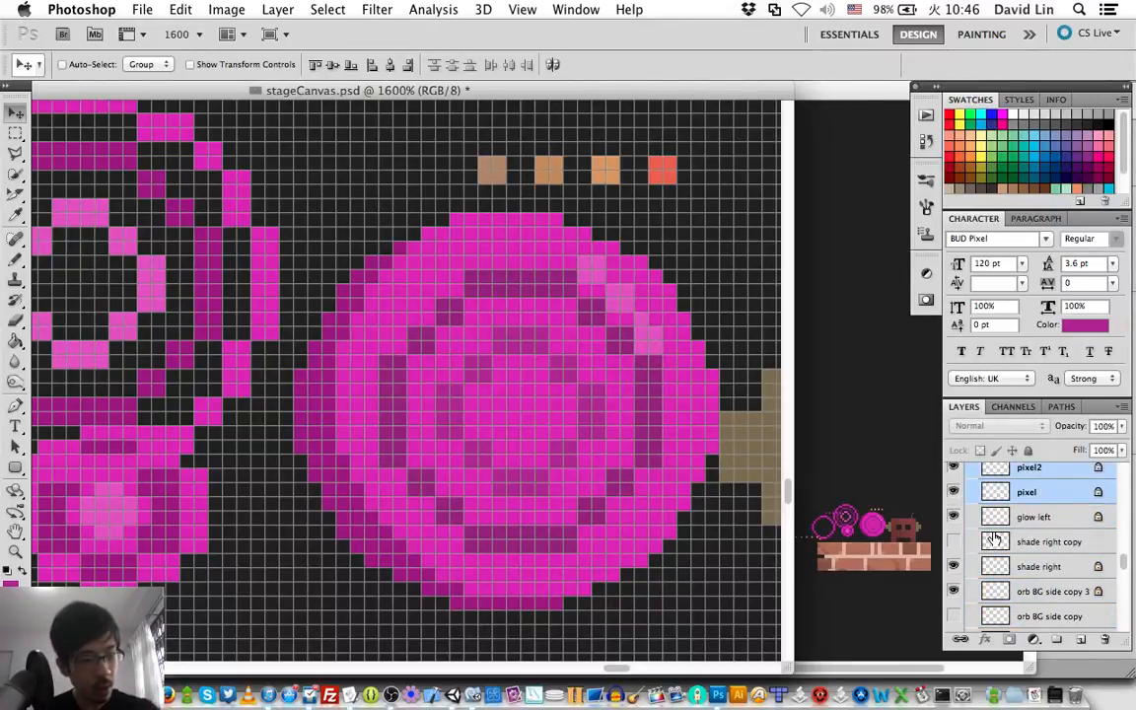
click(1053, 568)
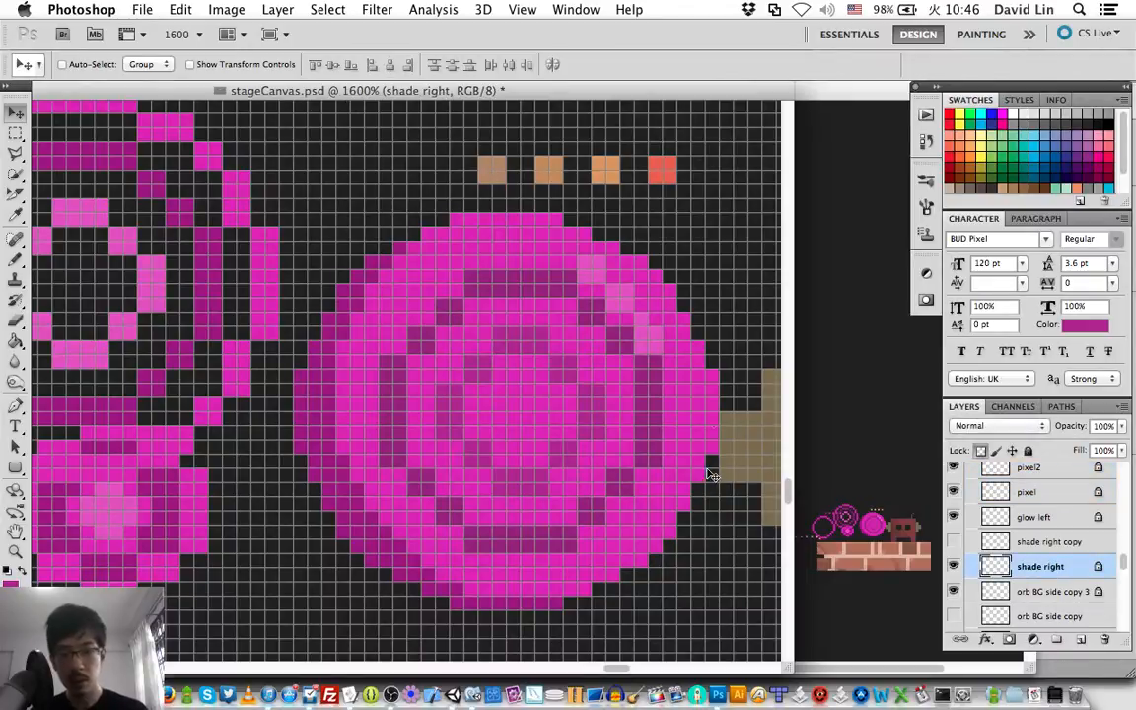
key(Up)
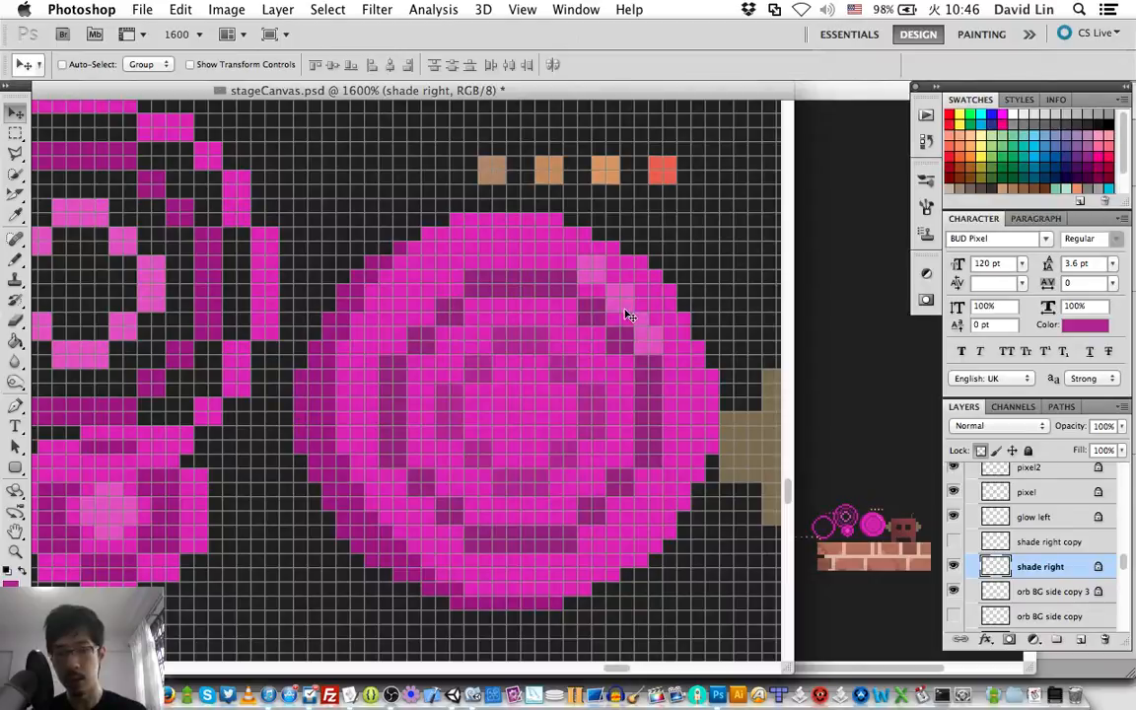
key(i)
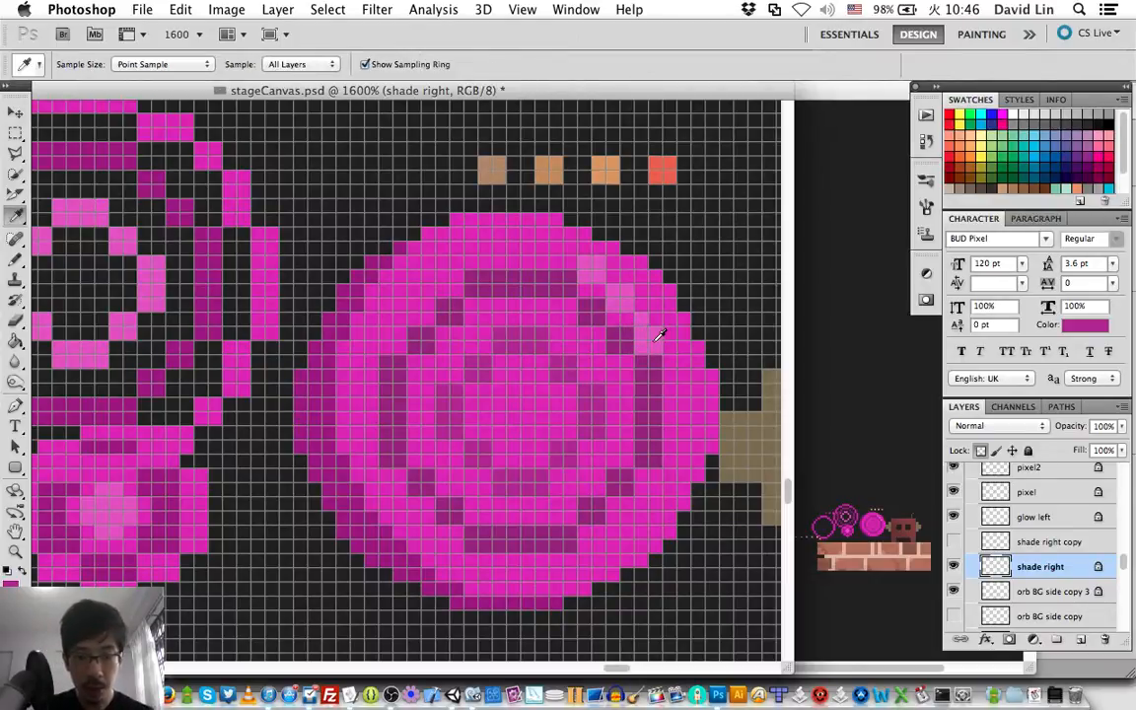
click(584, 308)
key(b)
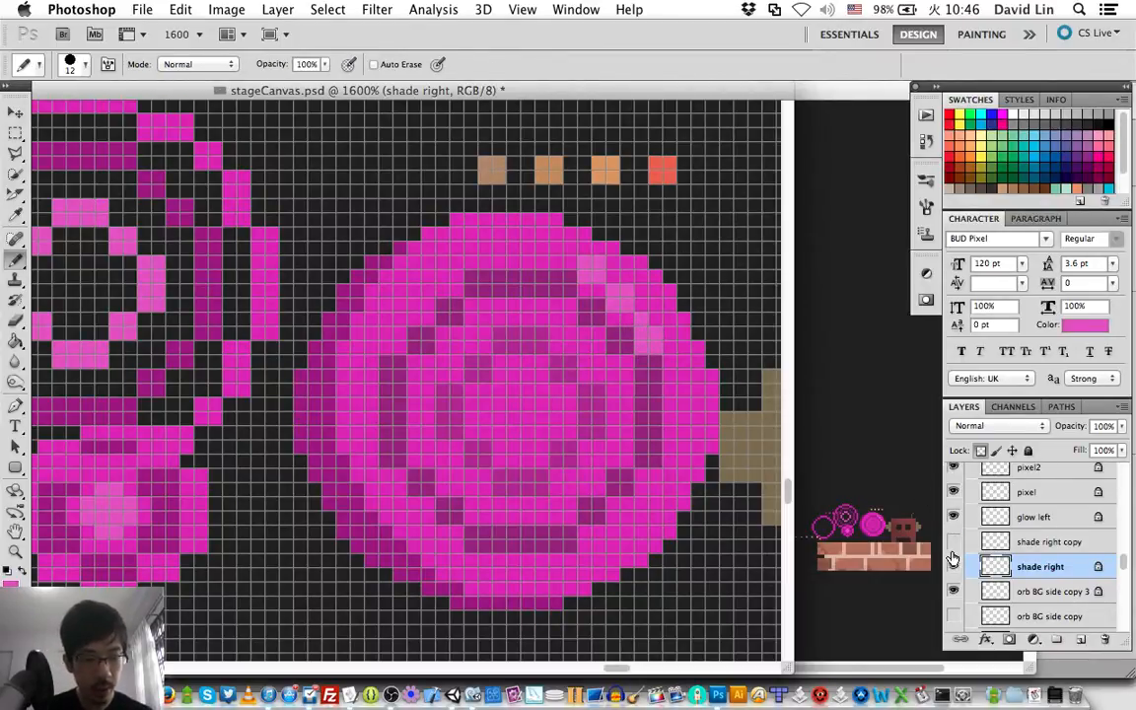
click(954, 566)
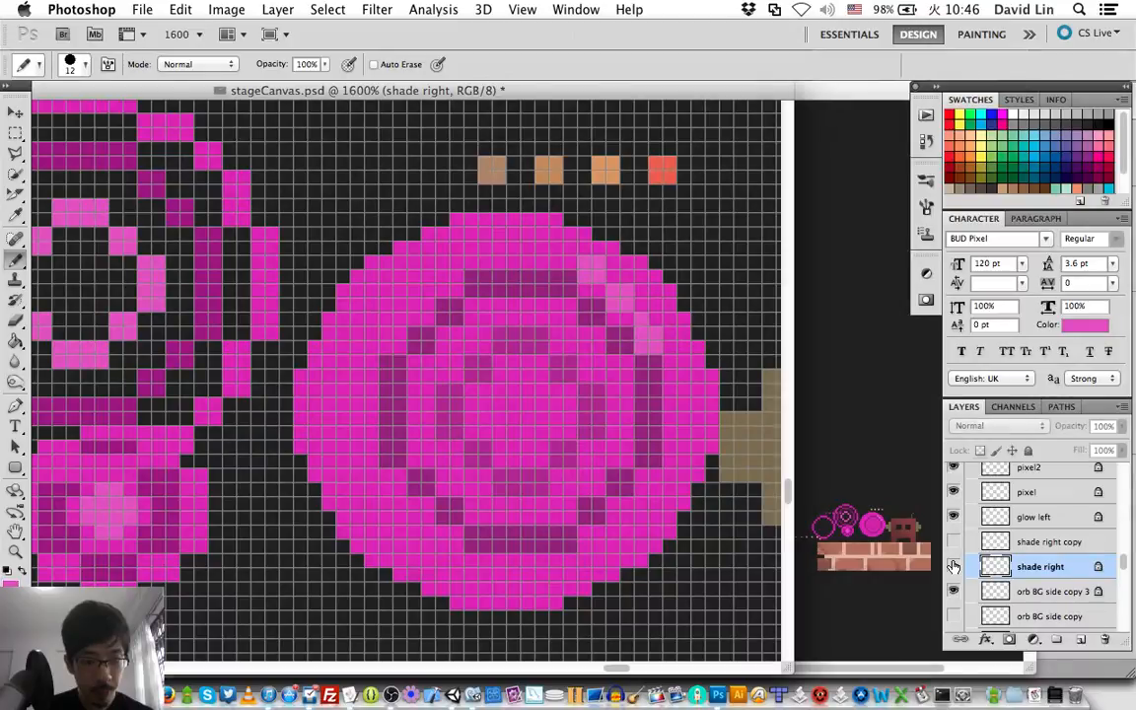
click(954, 566)
Recolor the orb's upper-right highlight on the glow left layer with the brighter pink #ee58d8.
click(1005, 517)
super+click(1004, 517)
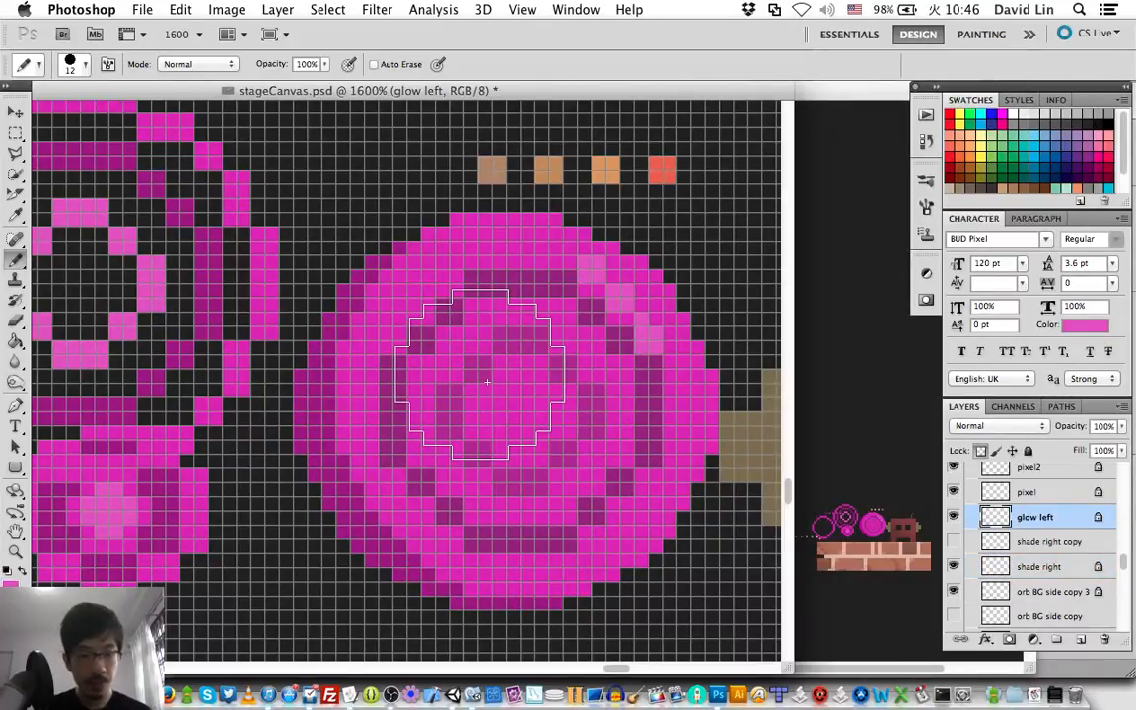
key(super+d)
key(i)
click(653, 330)
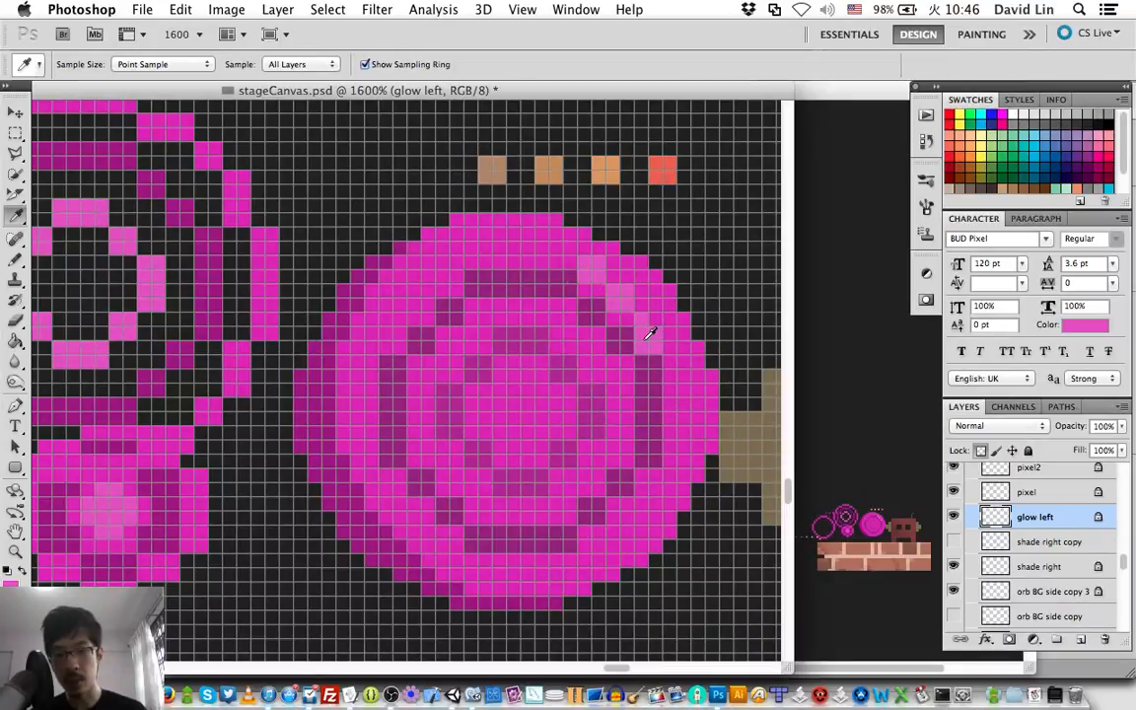
key(b)
click(13, 585)
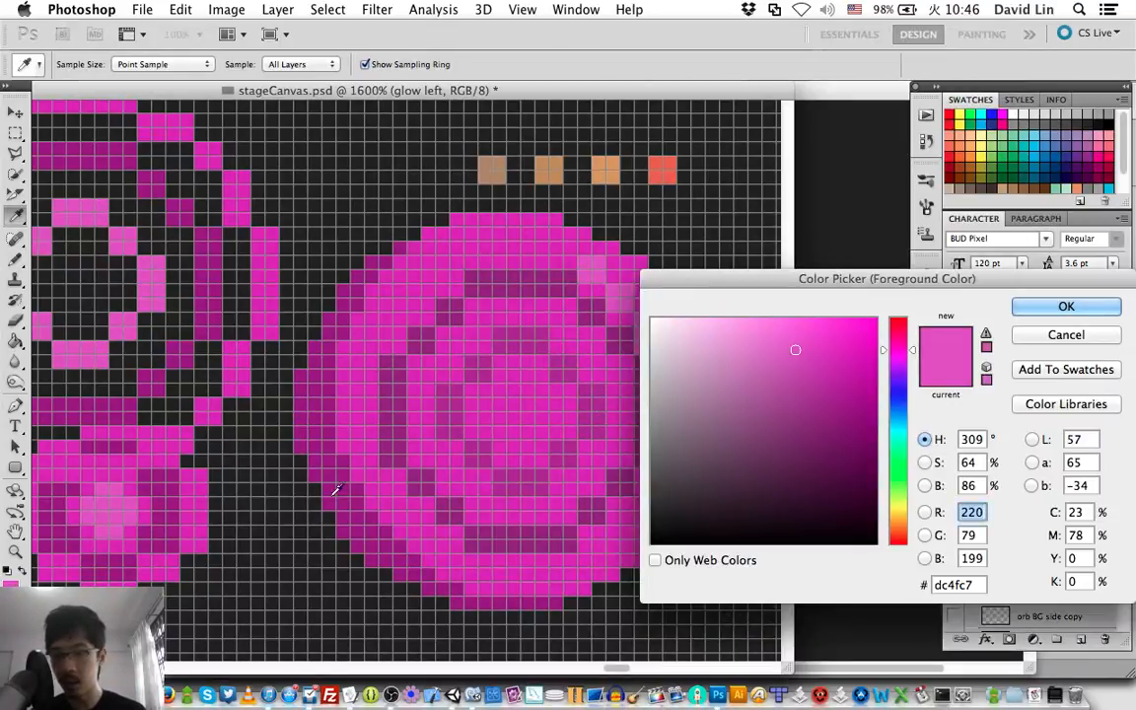
click(796, 332)
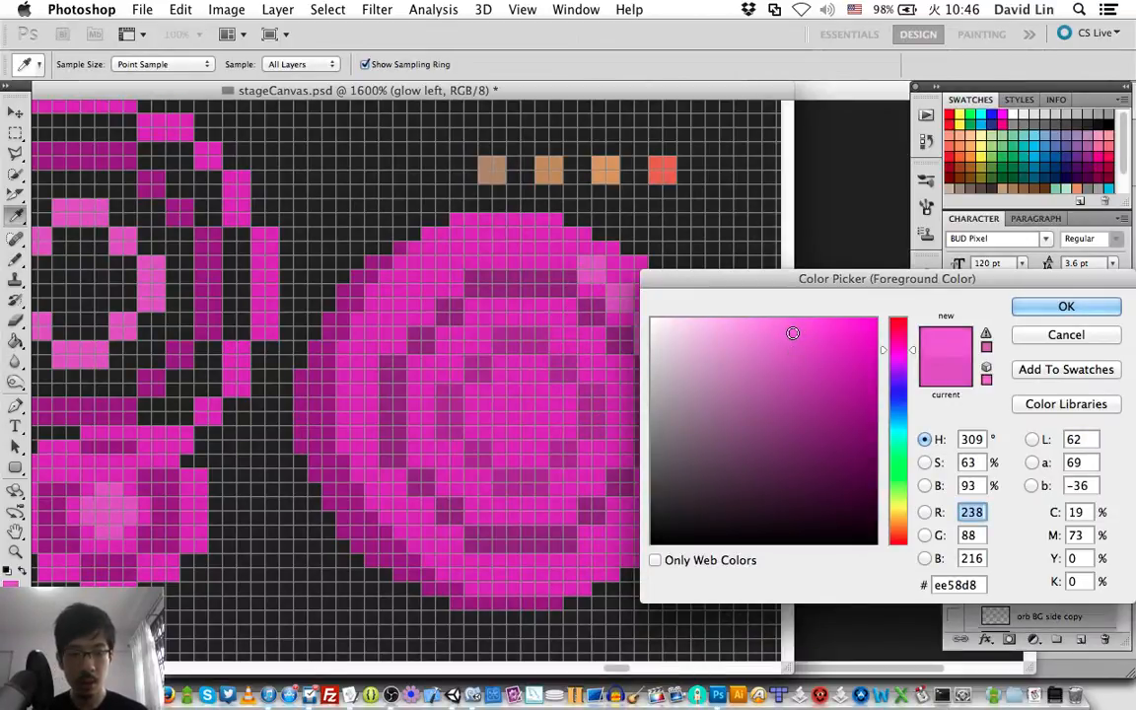
key(Return)
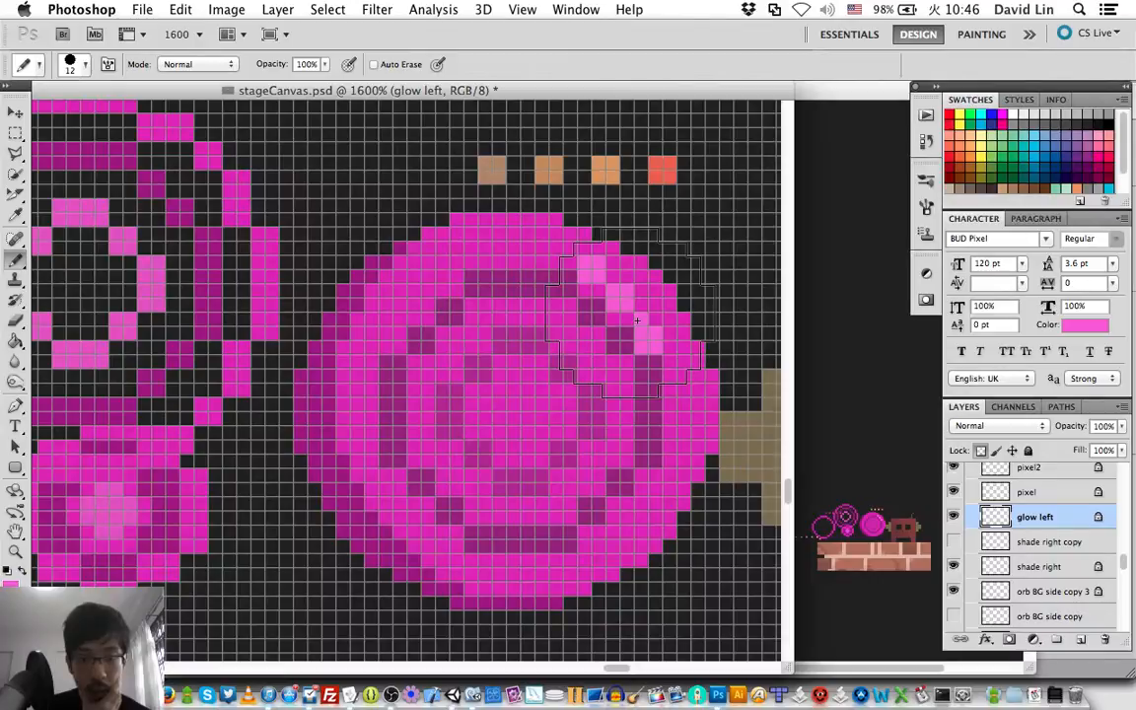
Select the pixel and pixel2 layers together and shift both rings one pixel left and one pixel down.
key(v)
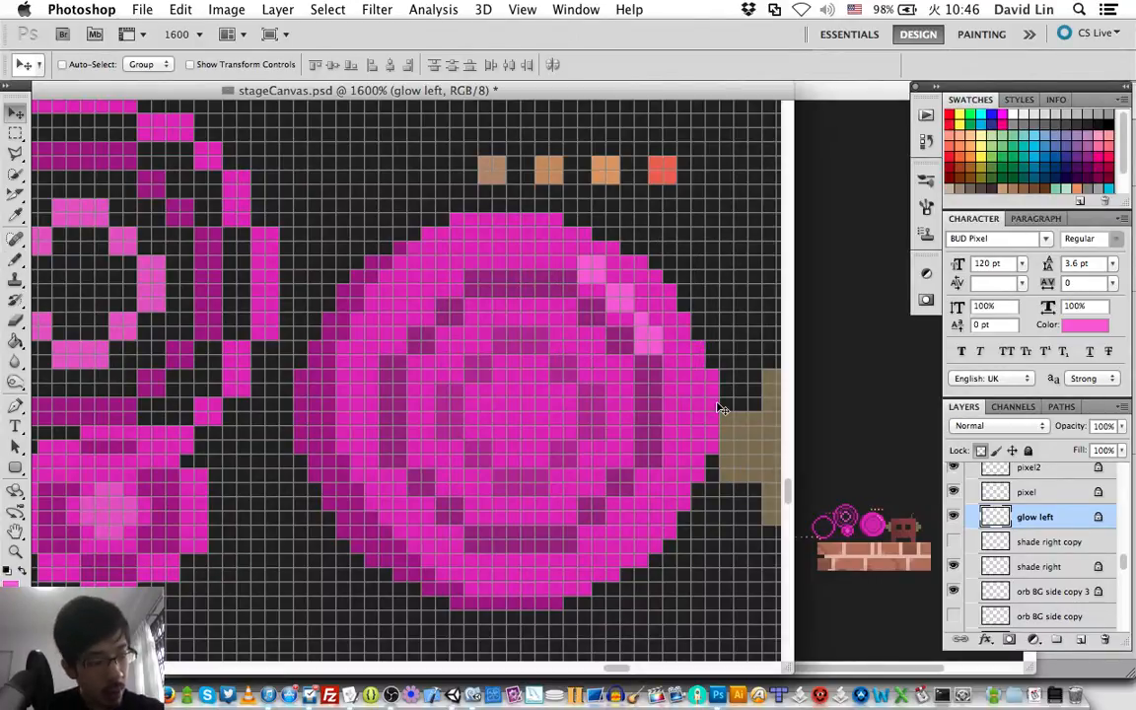
click(1054, 495)
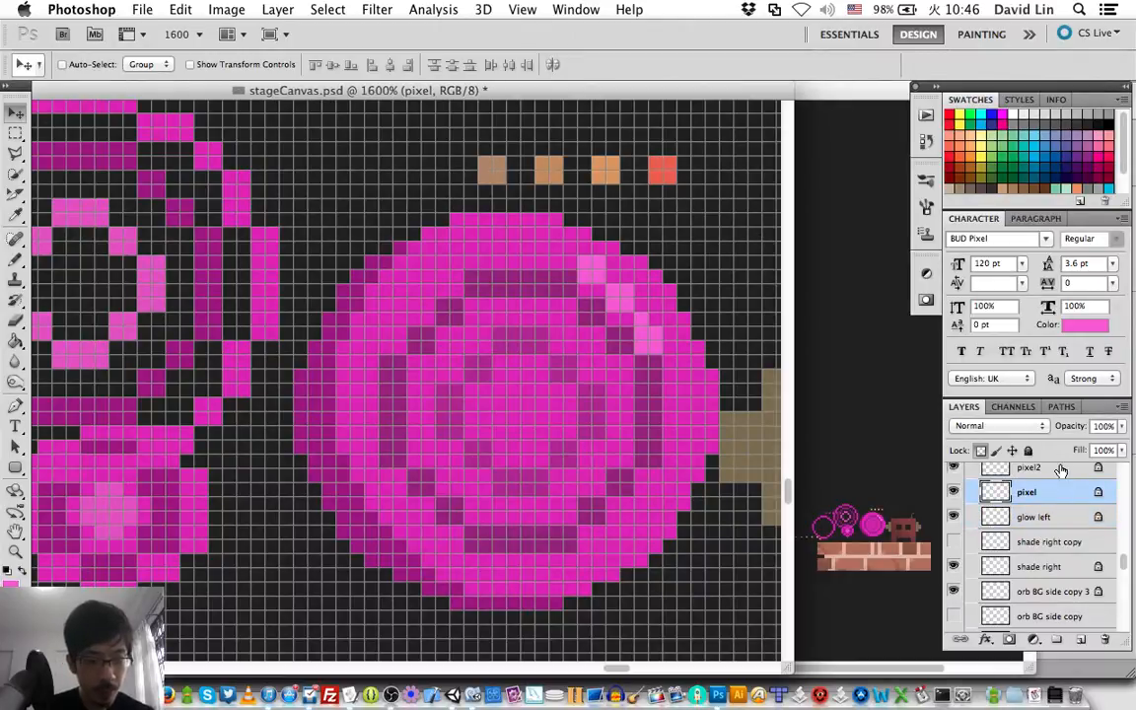
shift+click(1061, 470)
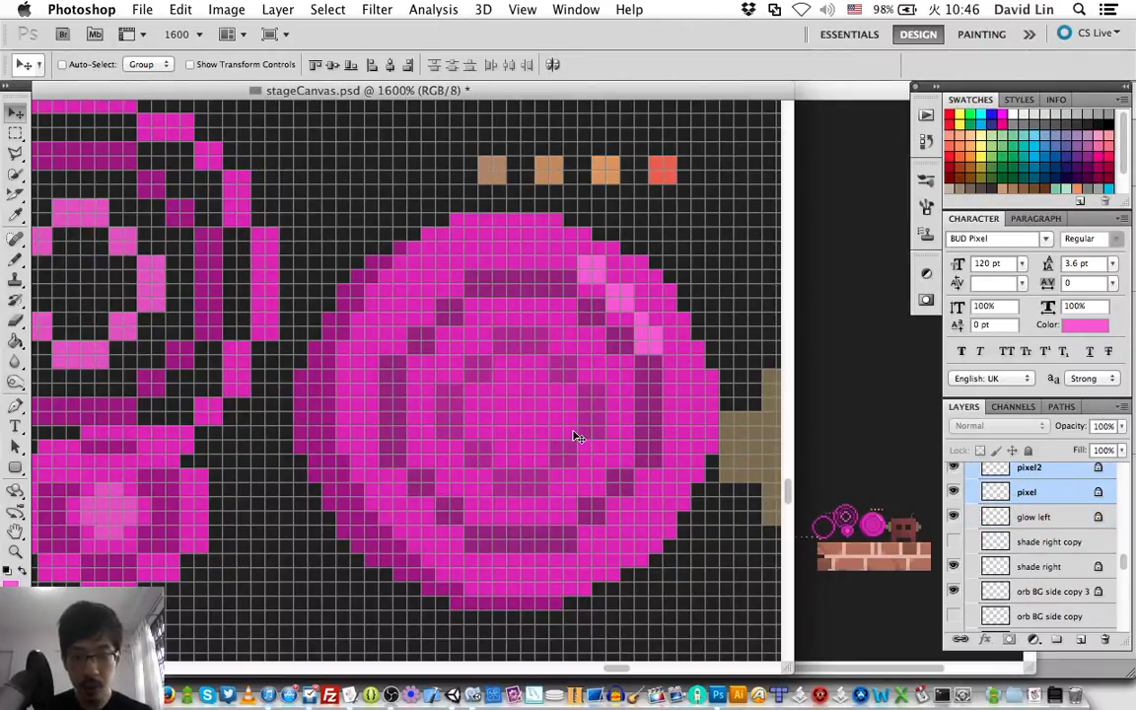
key(Left)
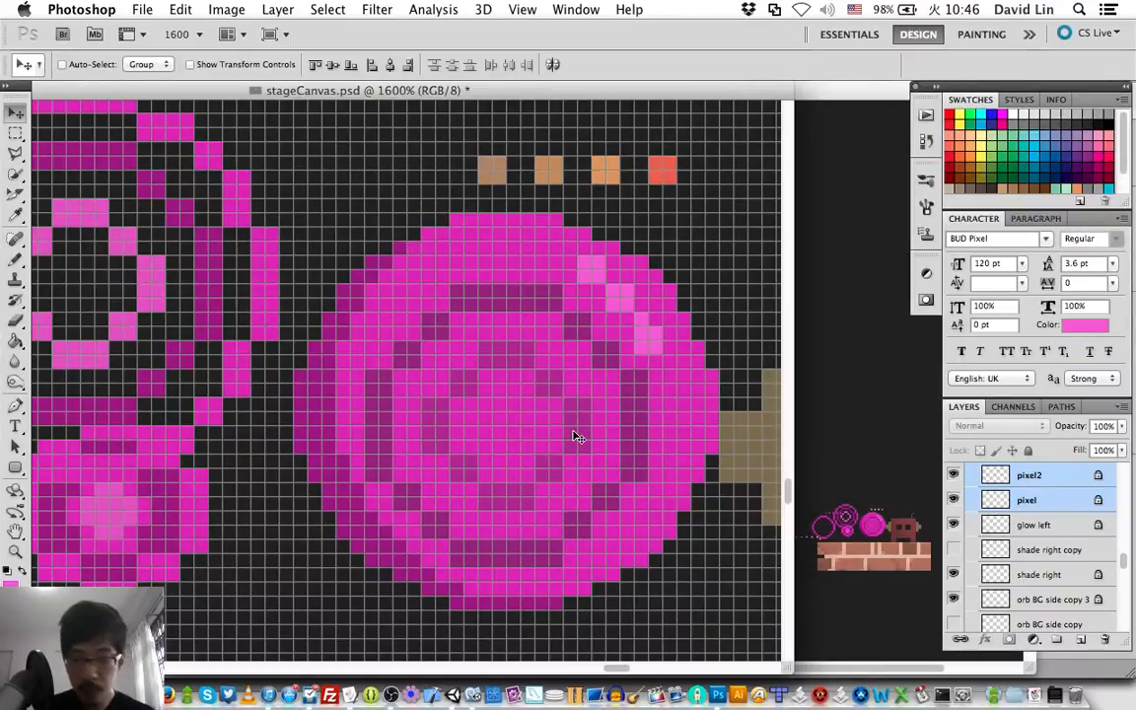
Shift the pixel and pixel2 rings one pixel up, and move the glow left highlight one pixel right and one pixel down.
key(Up)
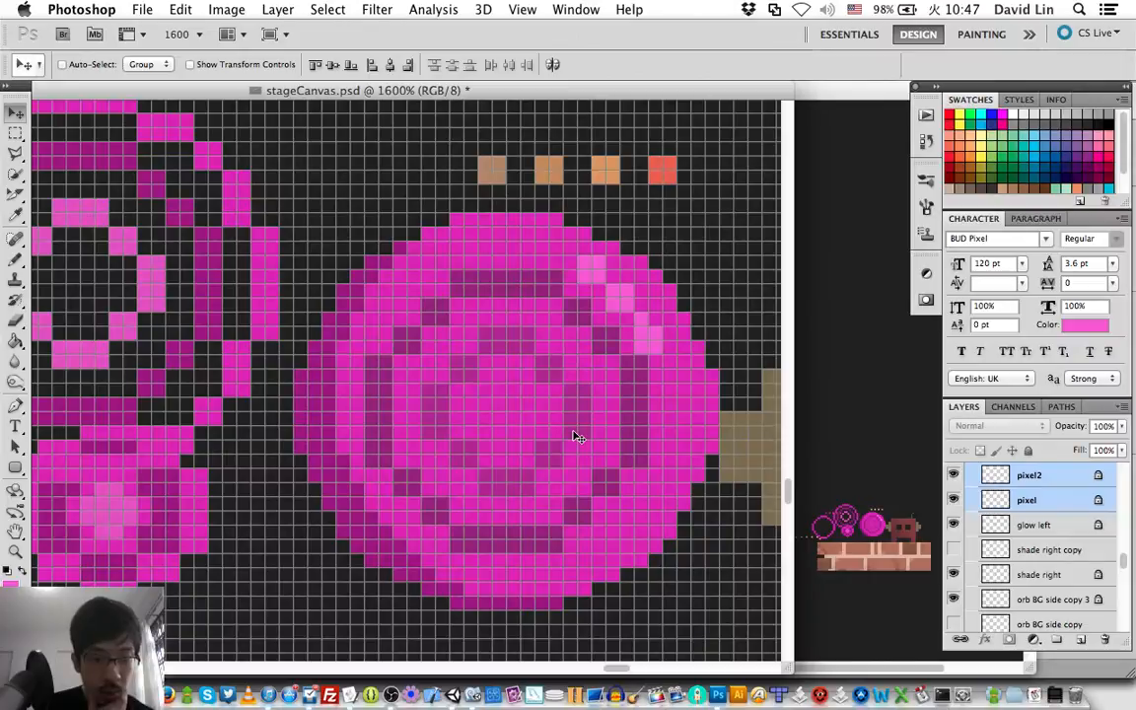
click(1034, 523)
key(Right)
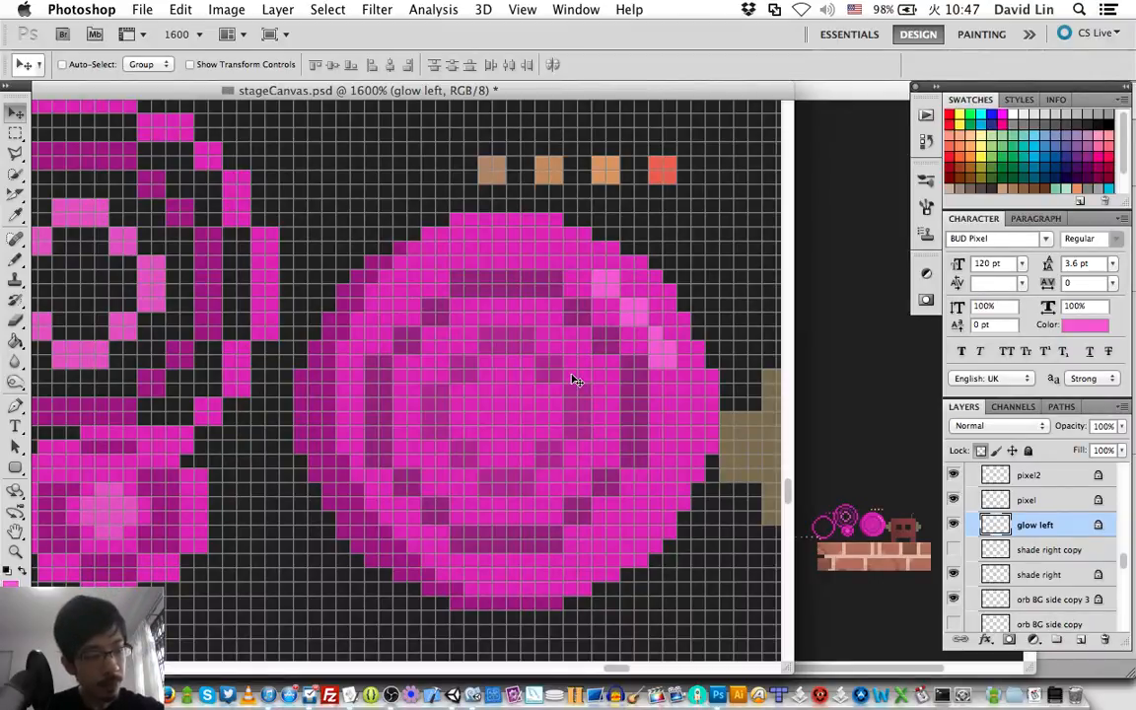
Create a new layer named pixel3 directly above the pixel2 layer.
scroll(577, 381, left, 5)
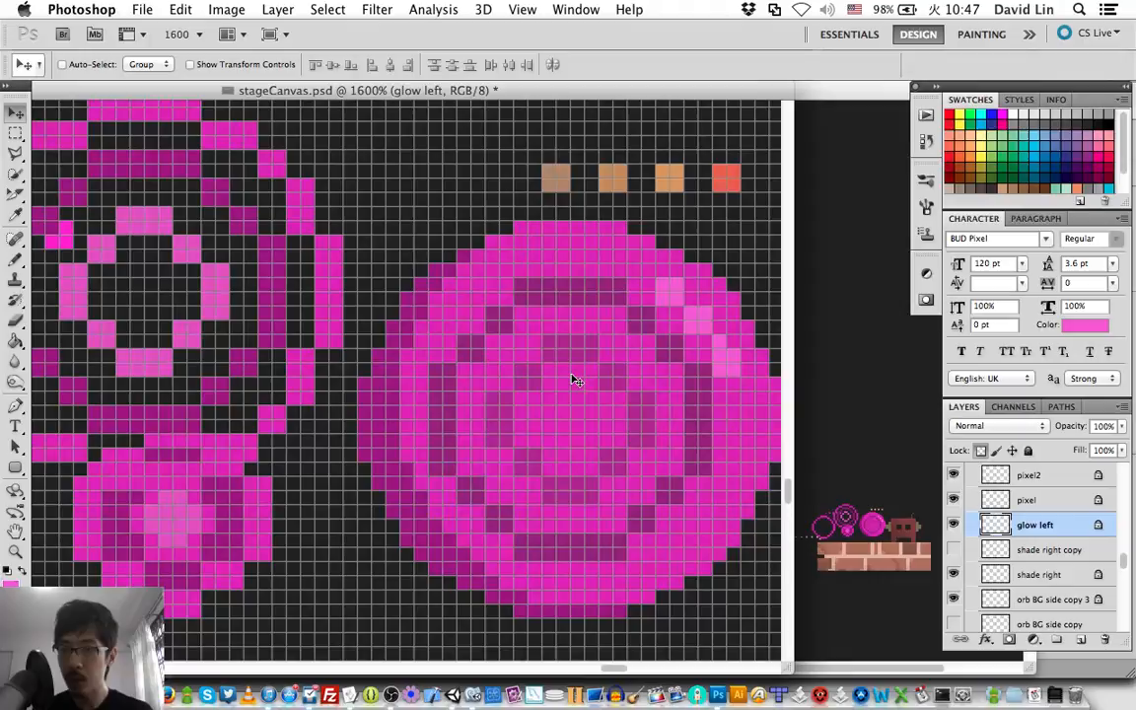
scroll(577, 381, left, 5)
scroll(577, 381, right, 8)
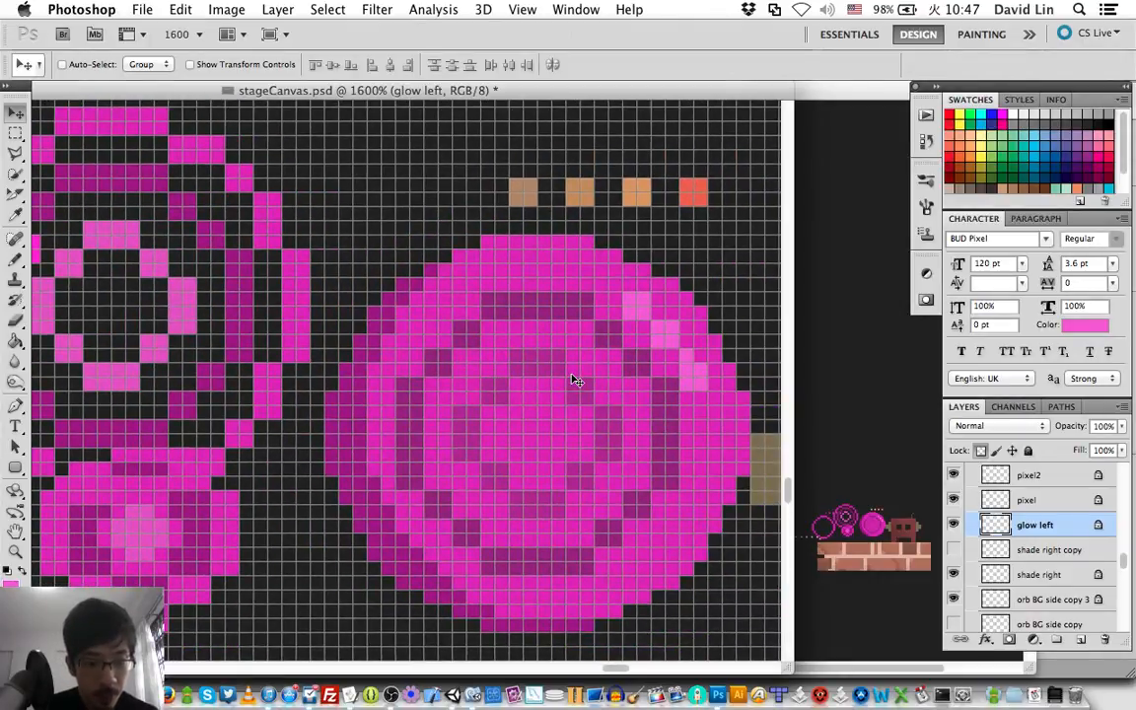
scroll(577, 381, down, 2)
scroll(577, 381, right, 2)
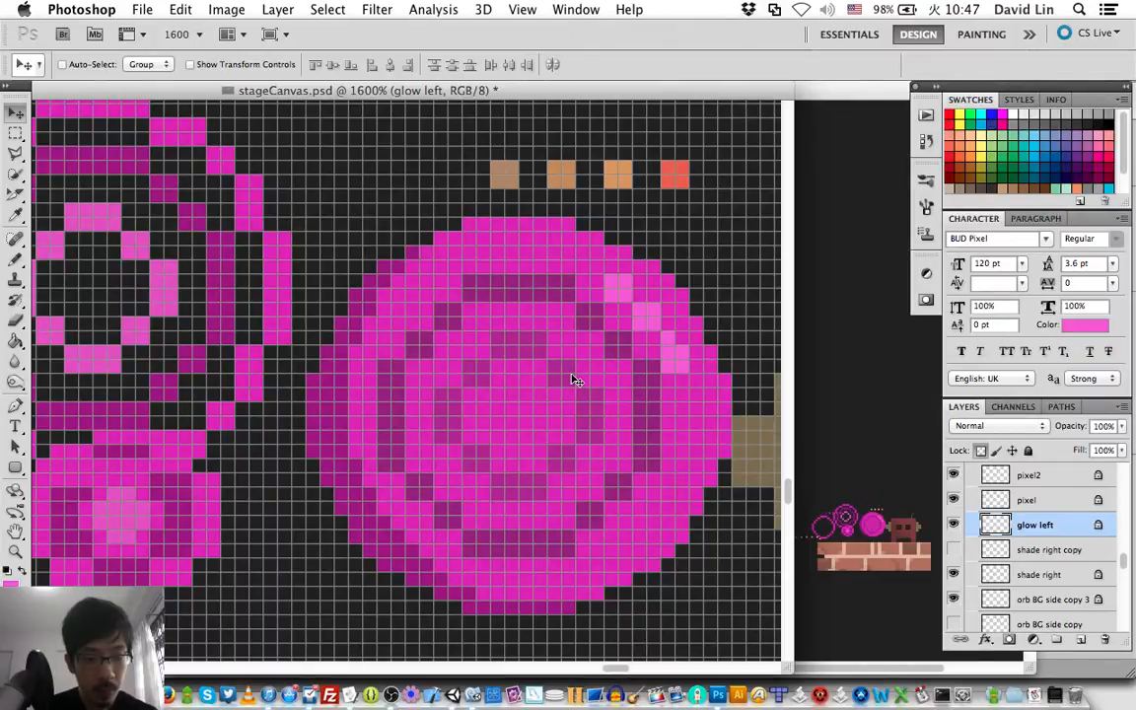
scroll(577, 381, left, 4)
scroll(577, 381, down, 4)
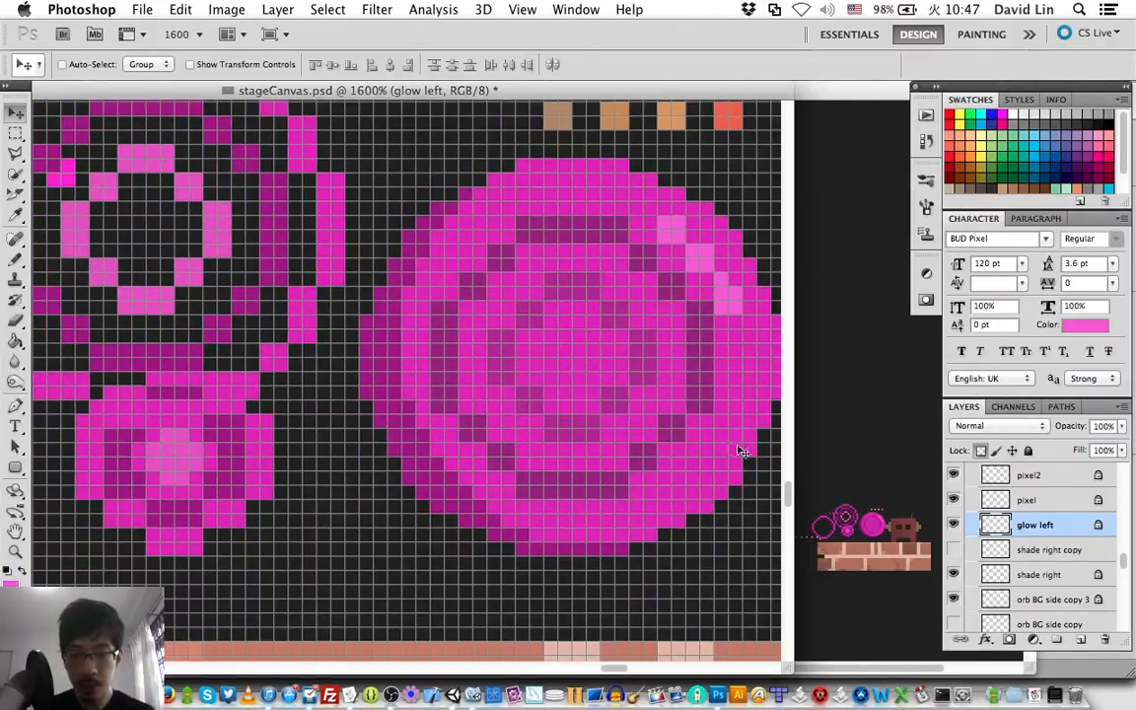
click(1029, 477)
key(super+shift+n)
text(pixel3)
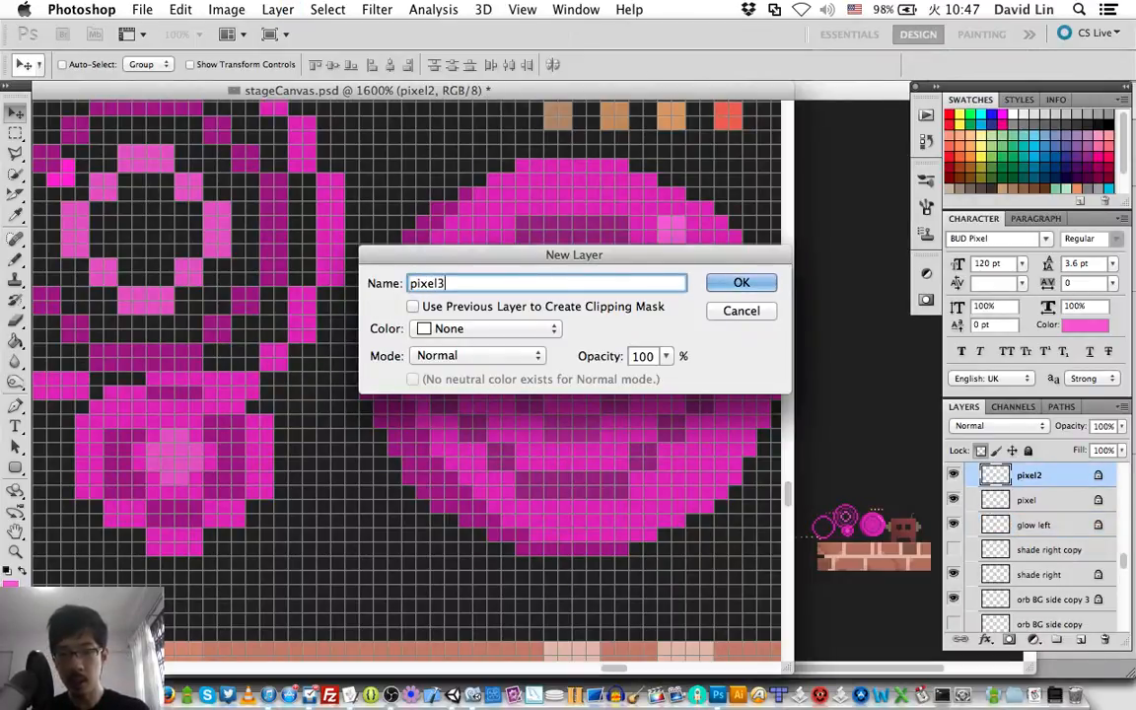
key(Return)
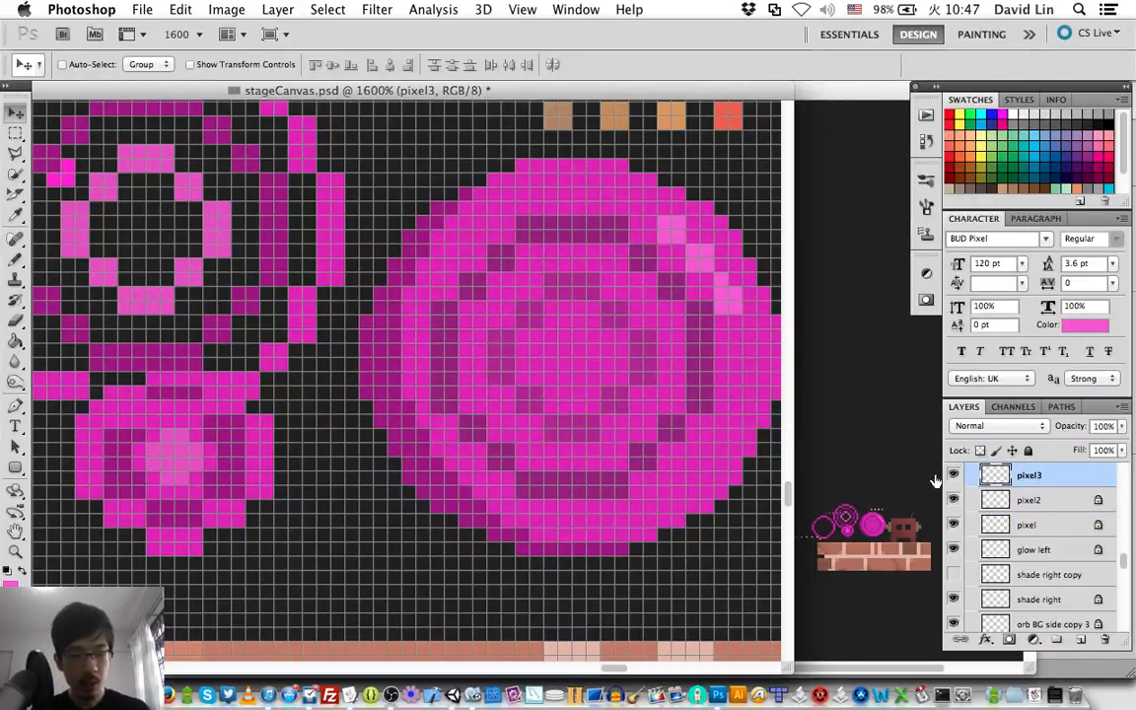
Paint a rounded 4-pixel-wide core at the orb's center on pixel3 in the small burst's light pink with a 1 px Pencil, and save.
key(i)
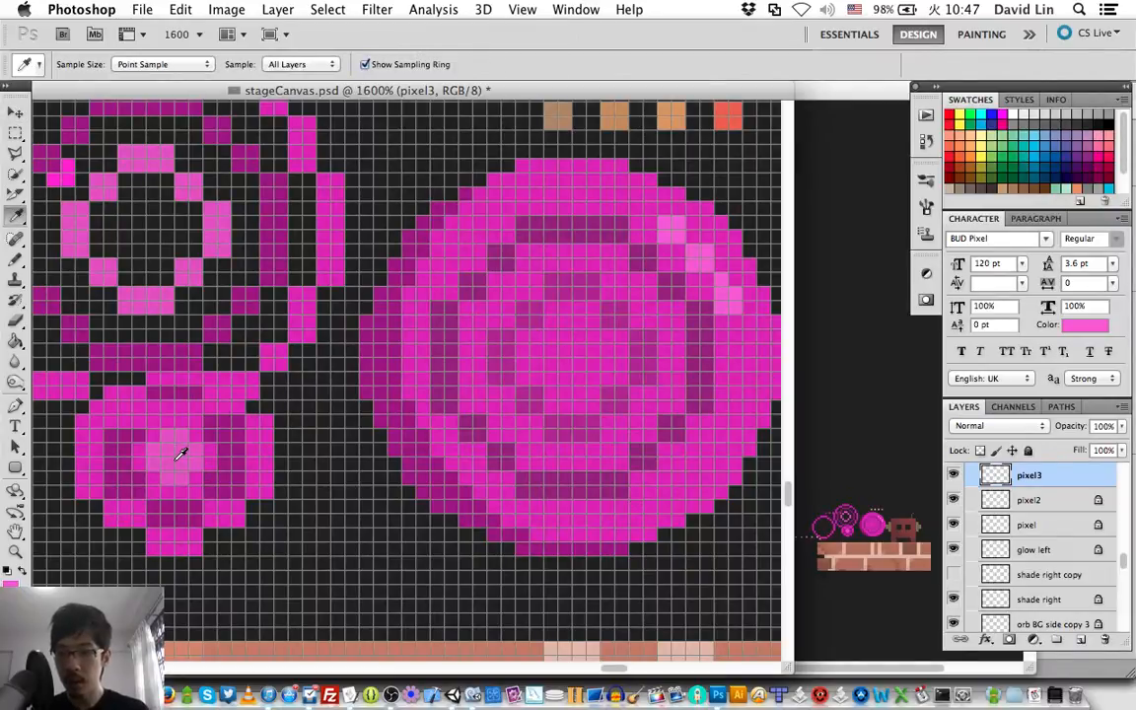
key(b)
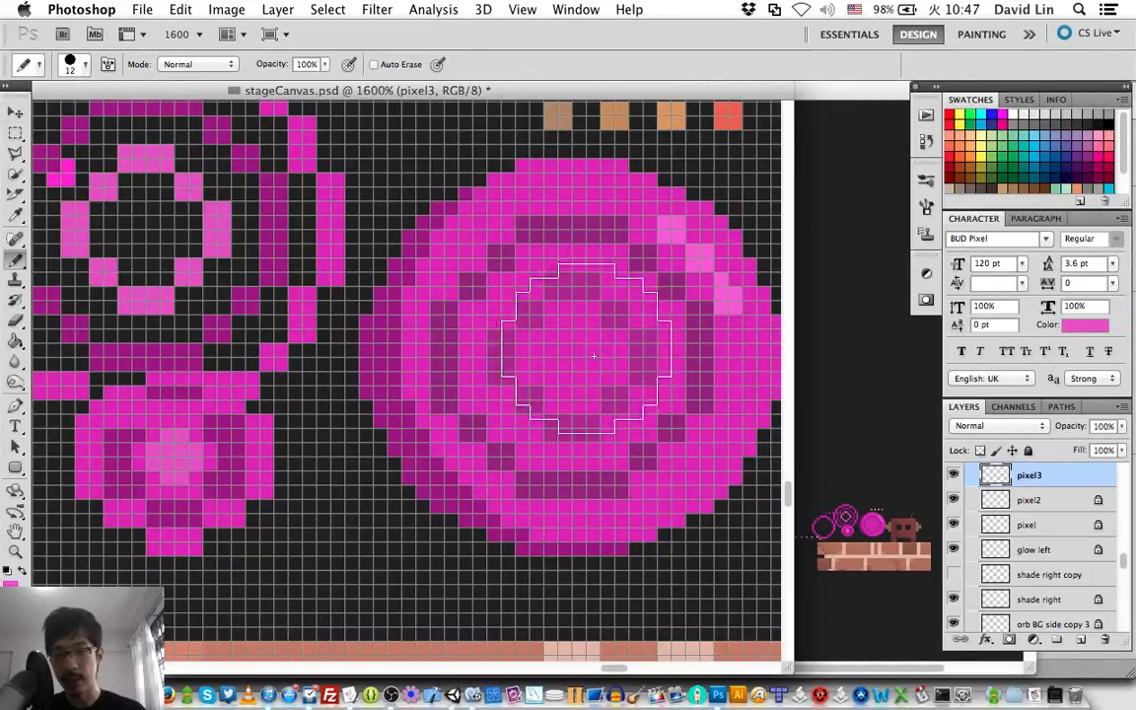
right_click(625, 392)
drag(624, 393, 613, 390)
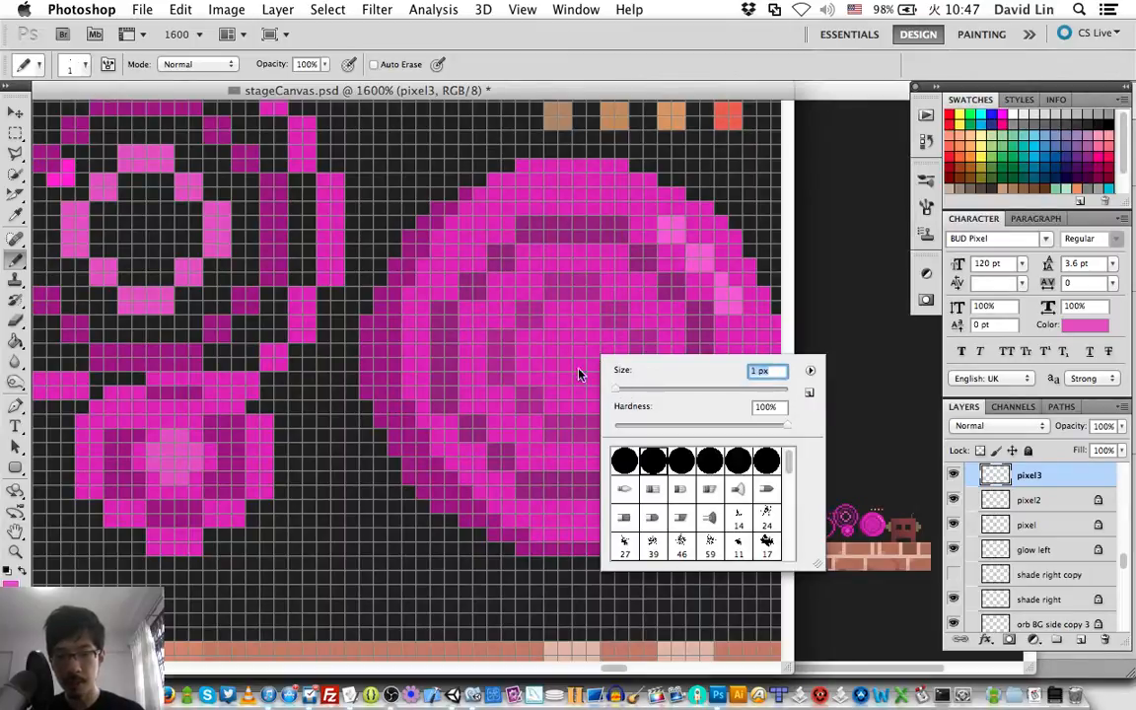
key(Return)
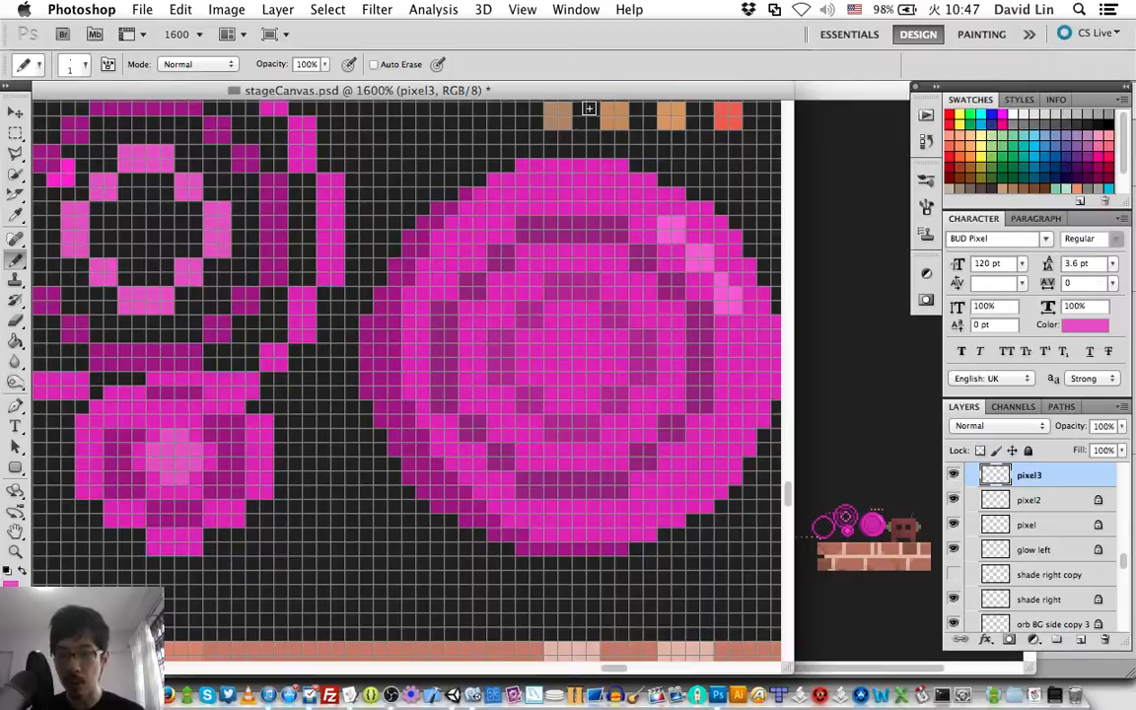
click(574, 333)
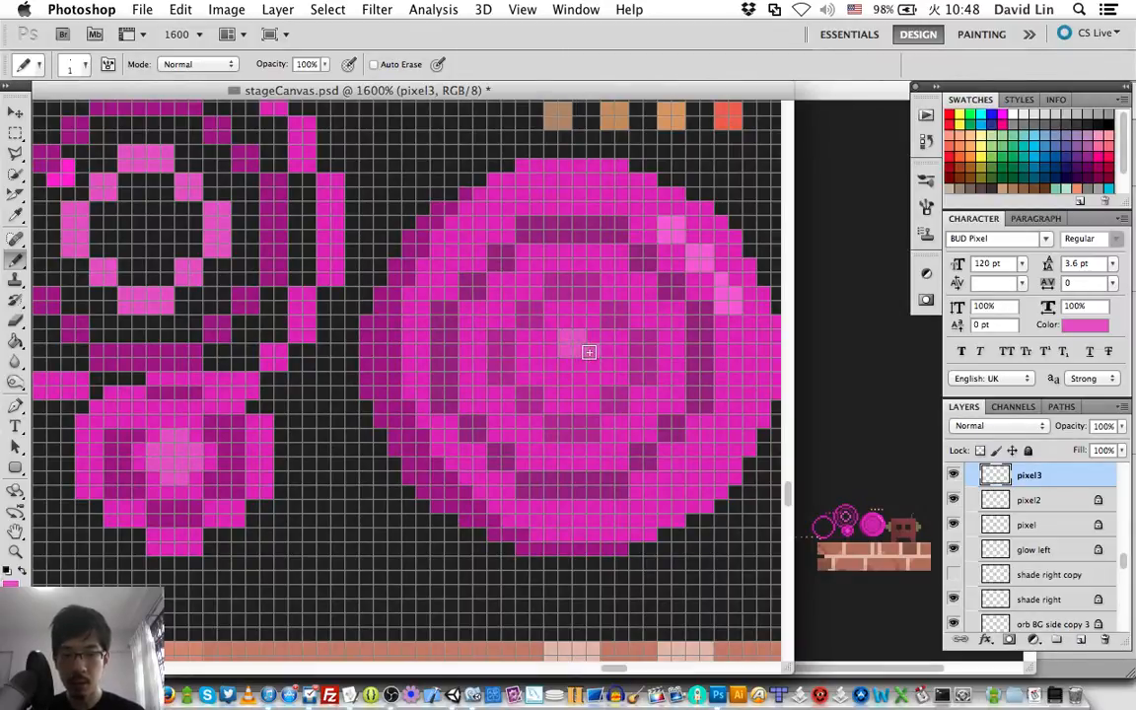
drag(589, 352, 561, 378)
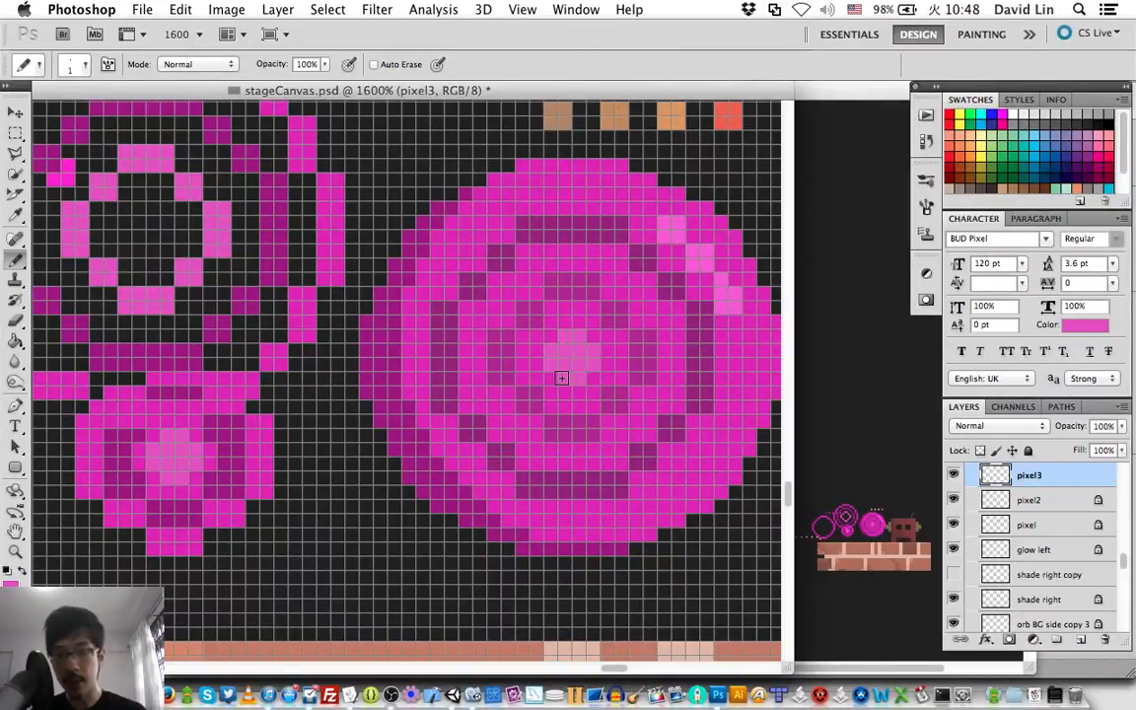
scroll(562, 378, up, 2)
scroll(561, 377, right, 2)
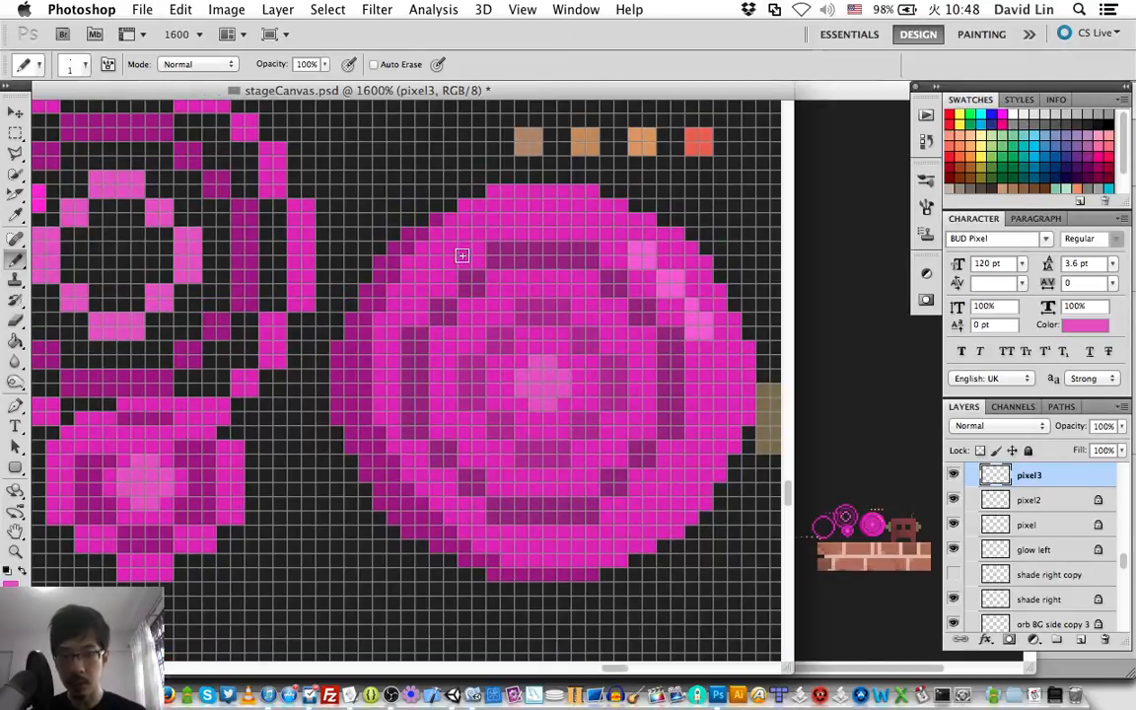
key(super+s)
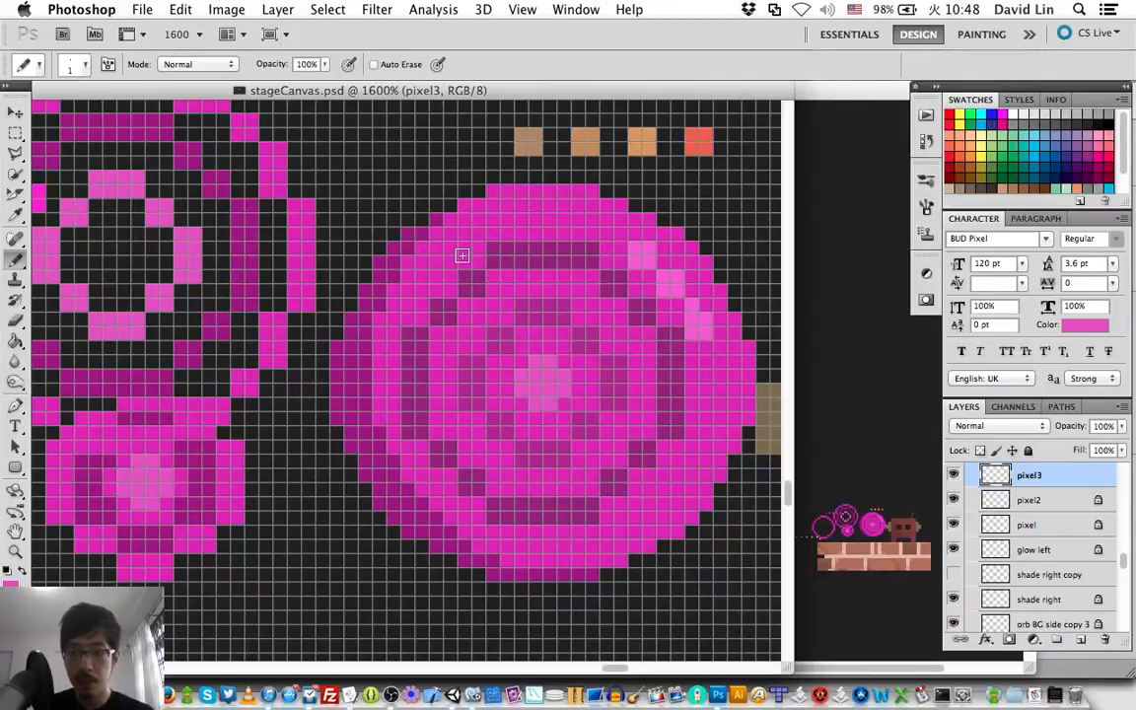
Collapse the Impulse Orb layer group and look through the other layer groups above it.
scroll(461, 255, right, 3)
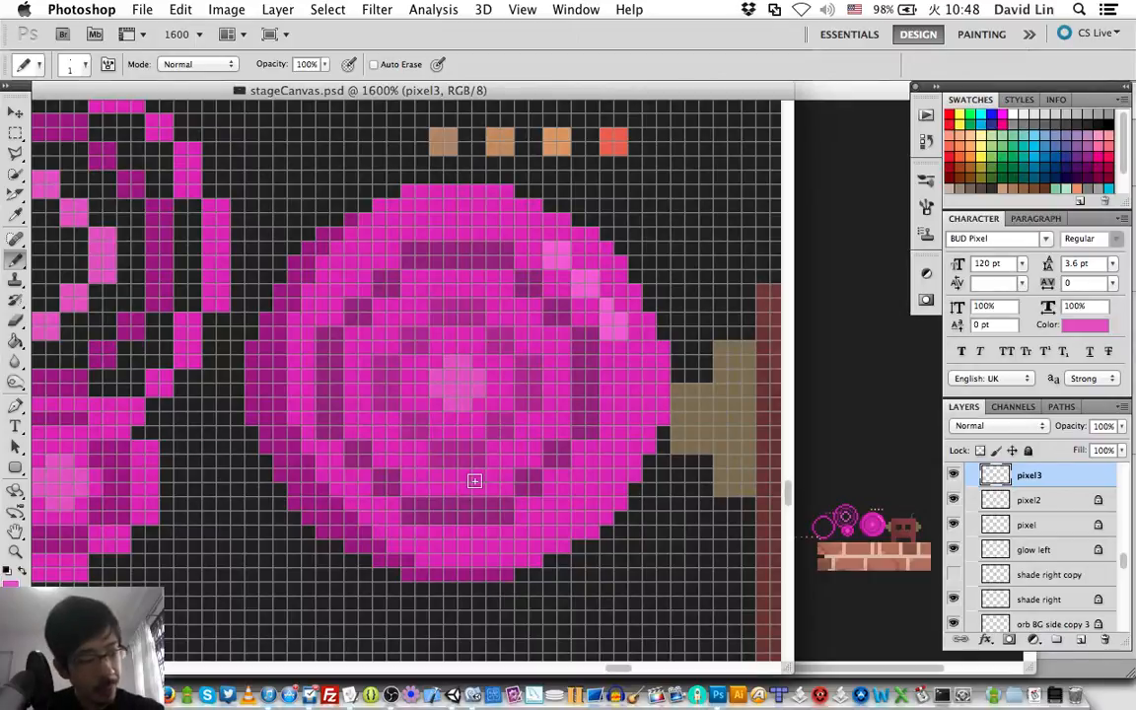
scroll(564, 472, right, 3)
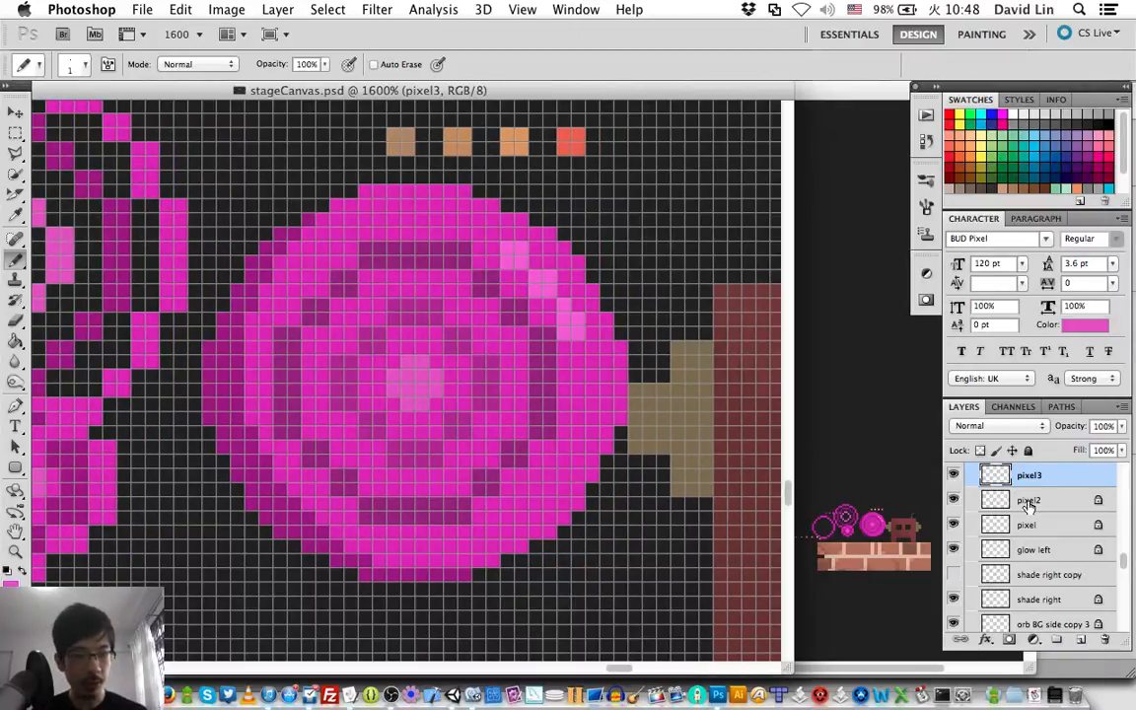
scroll(1029, 507, down, 2)
scroll(1029, 507, down, 2)
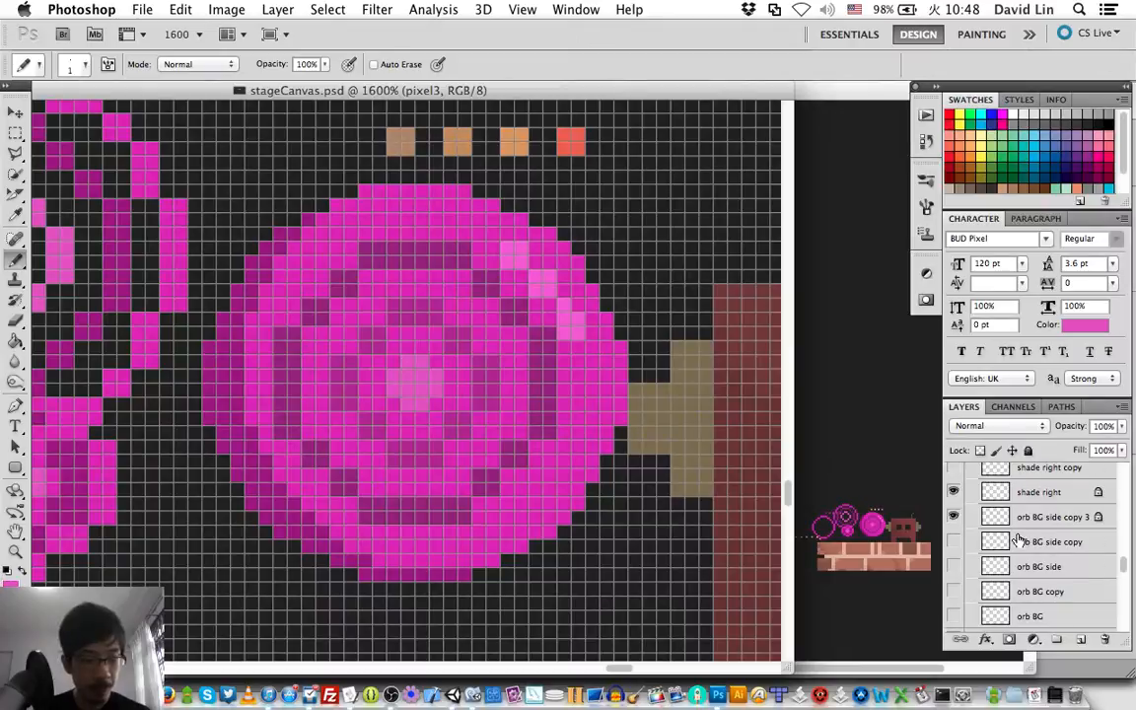
scroll(1019, 537, up, 3)
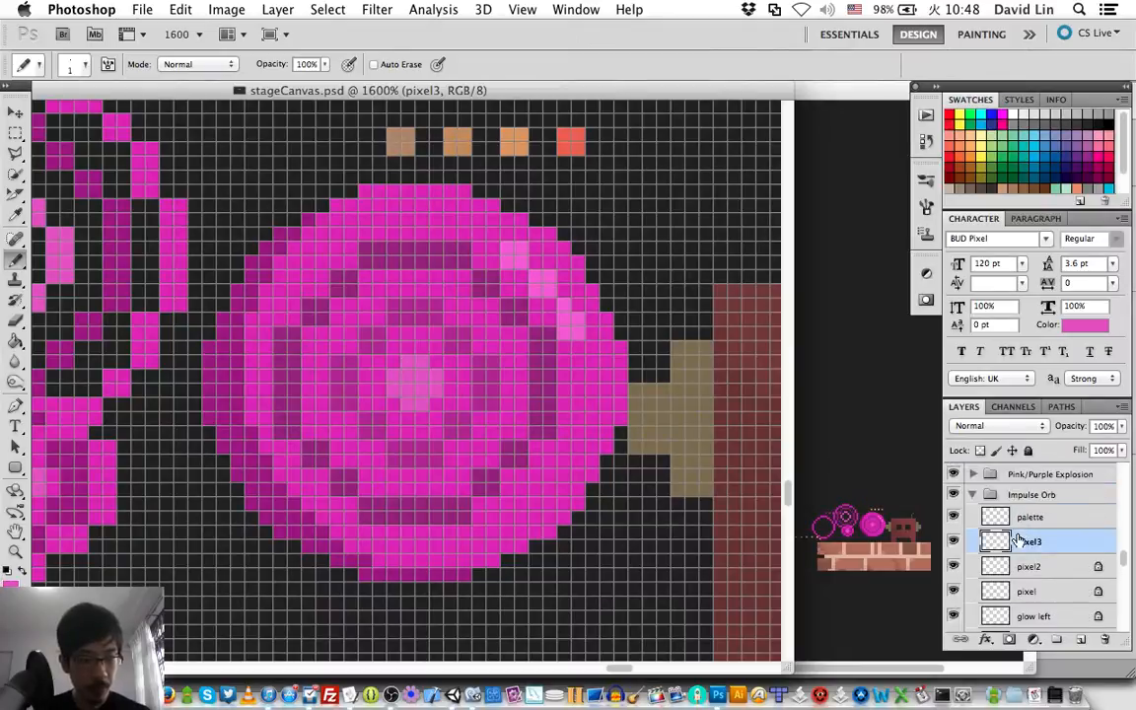
click(974, 495)
scroll(1019, 563, up, 5)
scroll(1019, 563, down, 3)
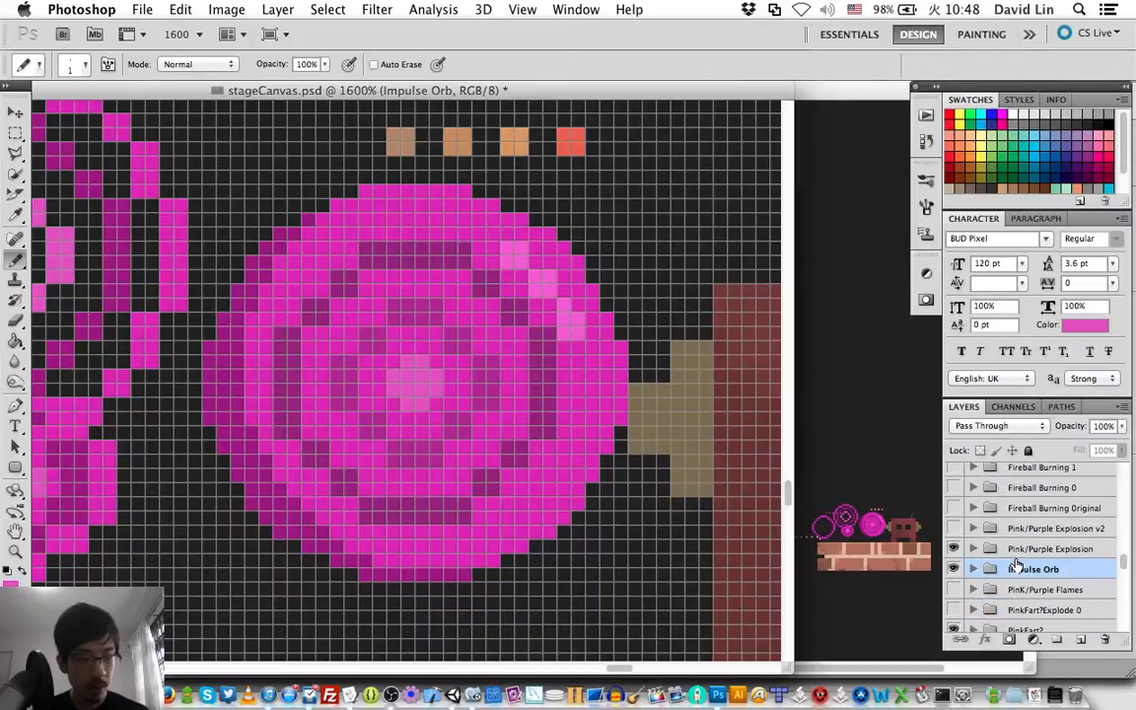
scroll(1017, 564, up, 8)
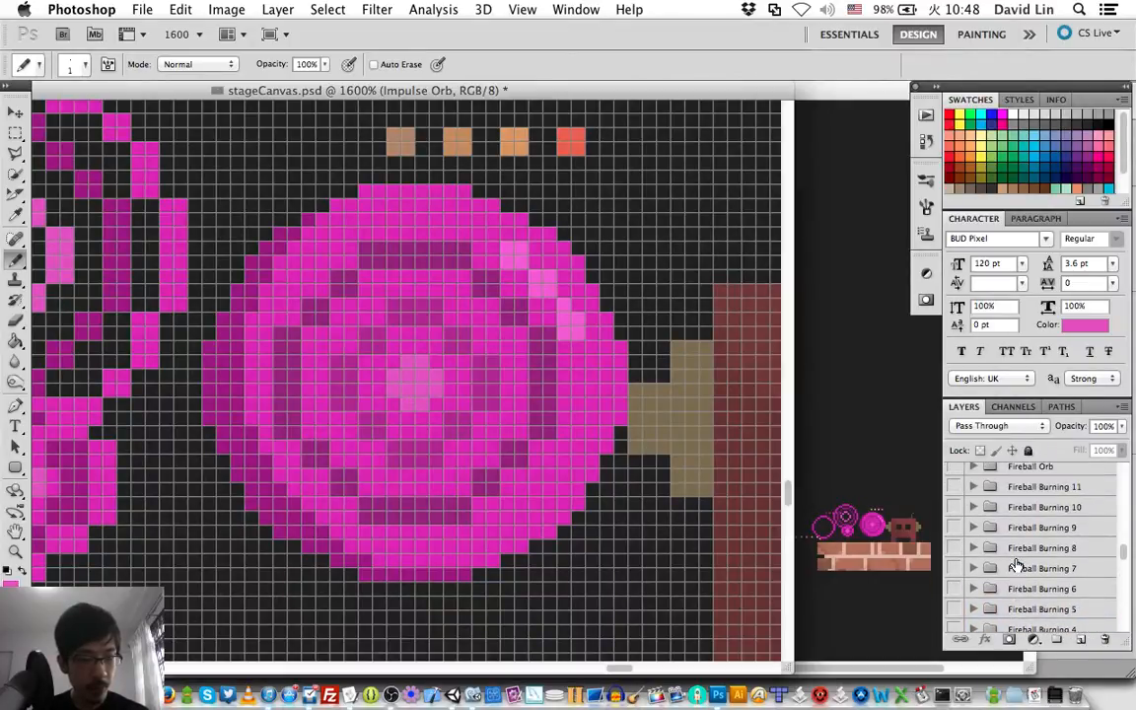
scroll(1017, 564, up, 10)
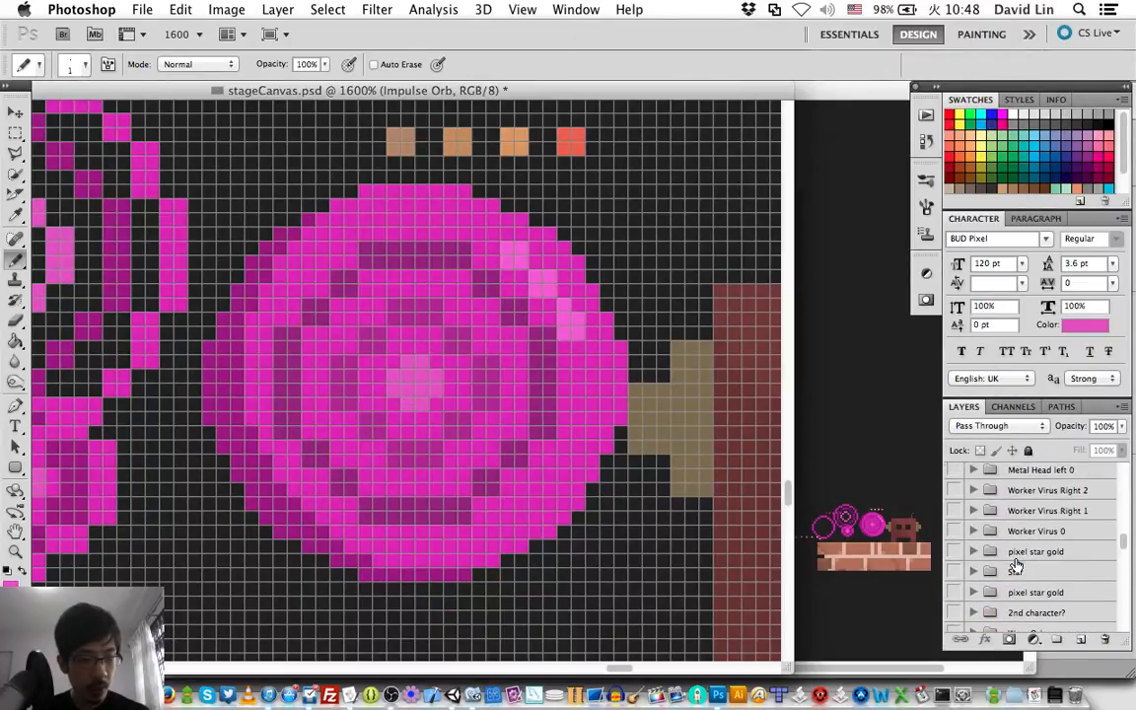
scroll(1017, 564, up, 2)
scroll(1017, 564, down, 15)
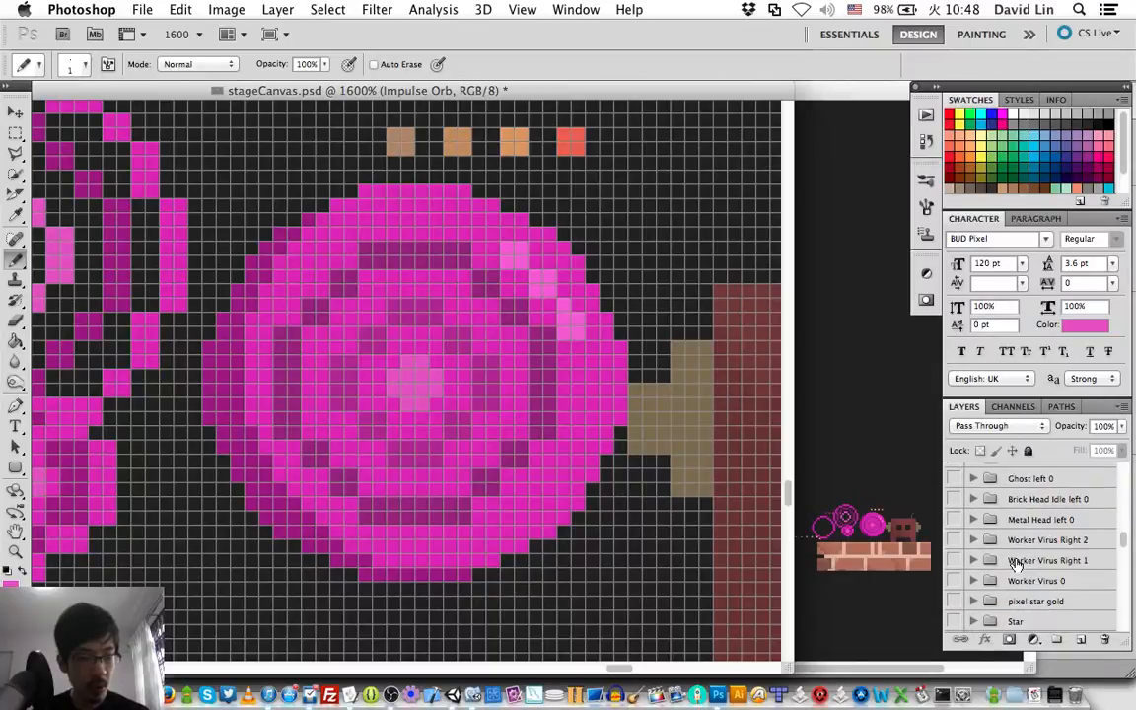
Switch to Unity, run MainScene in play mode and start the game from the title screen.
key(super+Tab)
key(super+Tab)
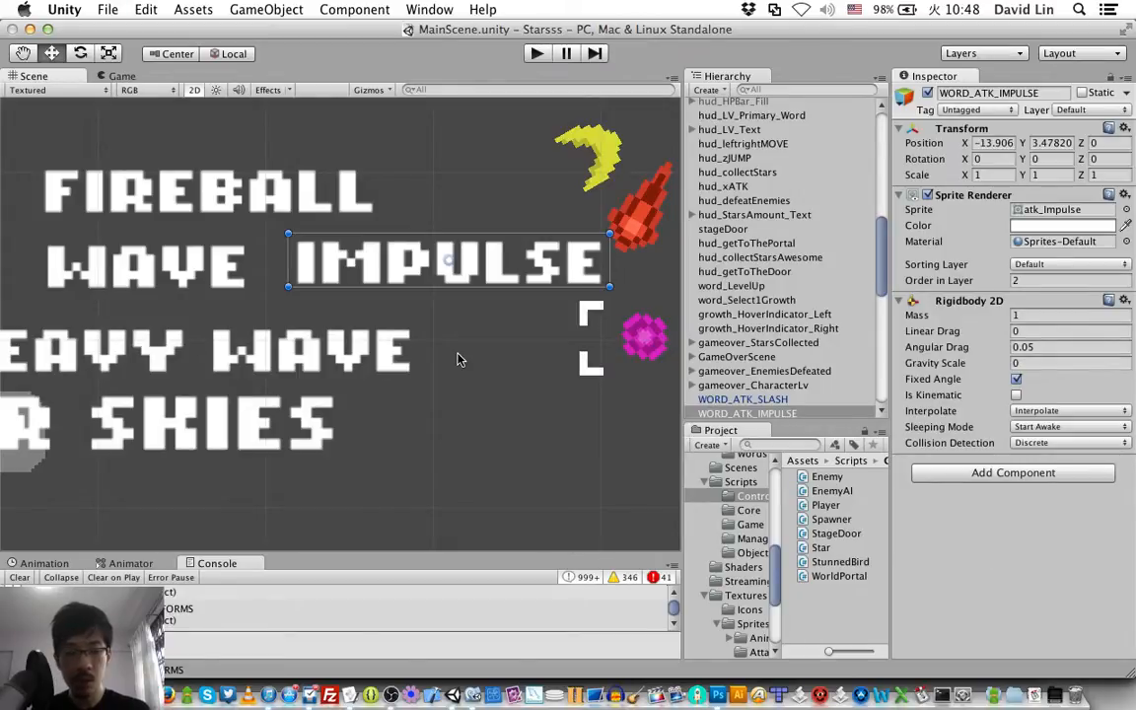
key(super+p)
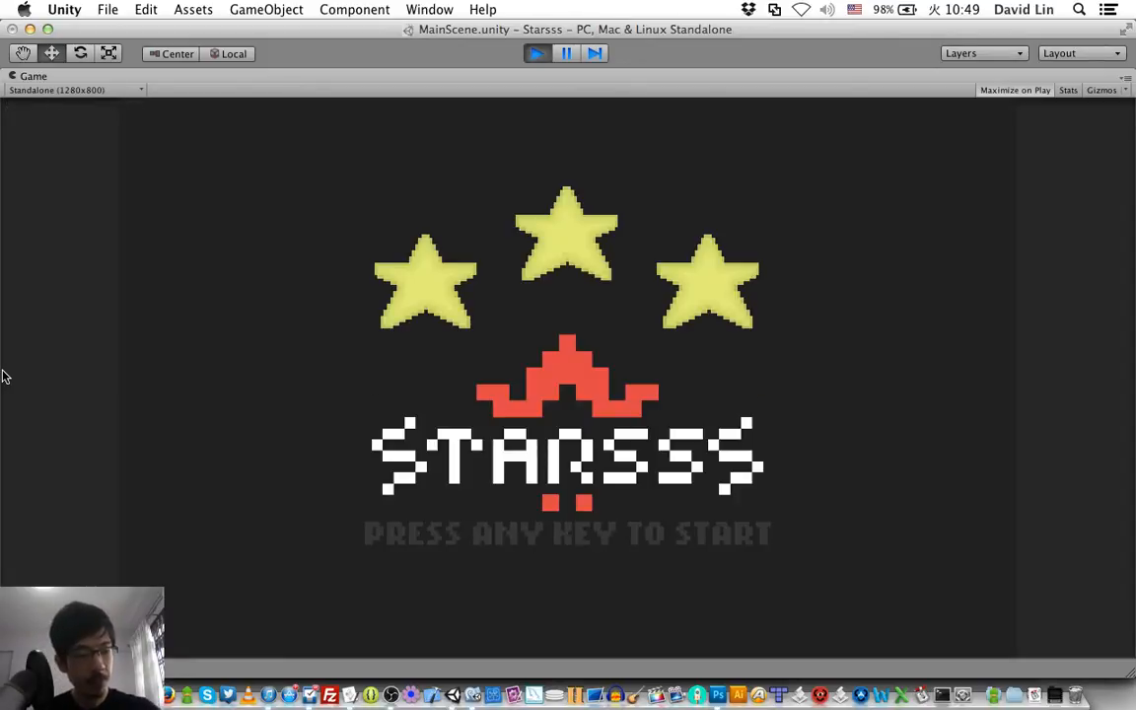
key(space)
Test the red character's running and jumping between the upper-left platform and the high middle platform.
key(Right)
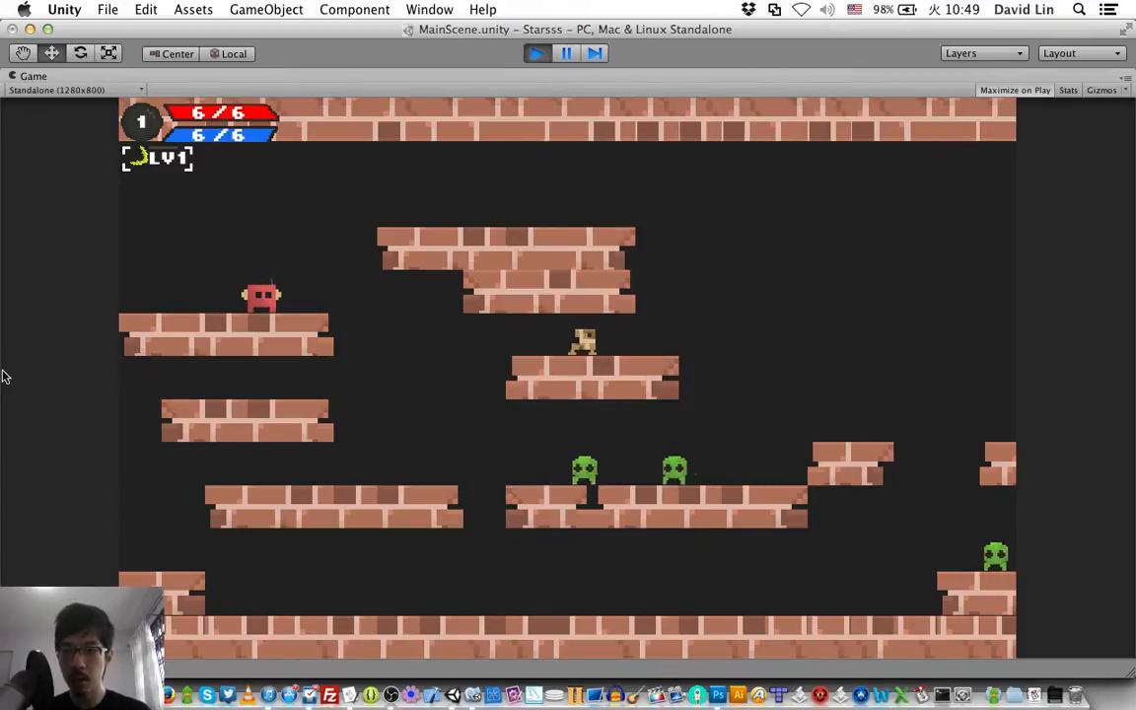
key(Right)
key(x)
key(Left)
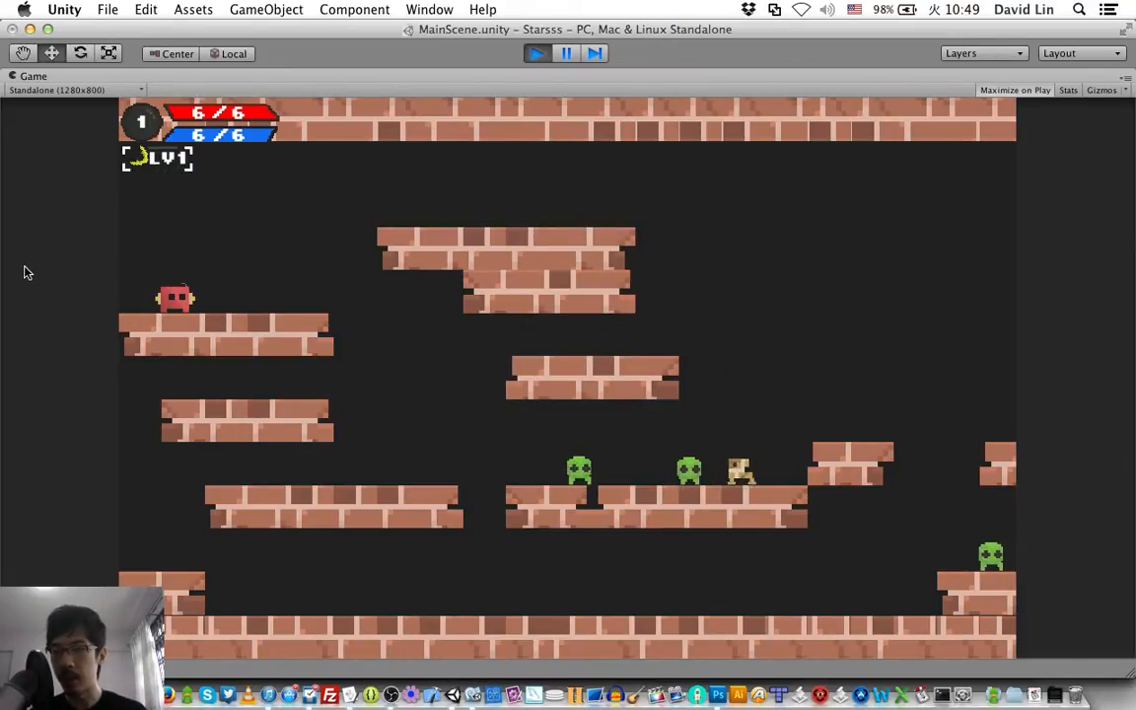
key(Right)
key(space)
key(Left)
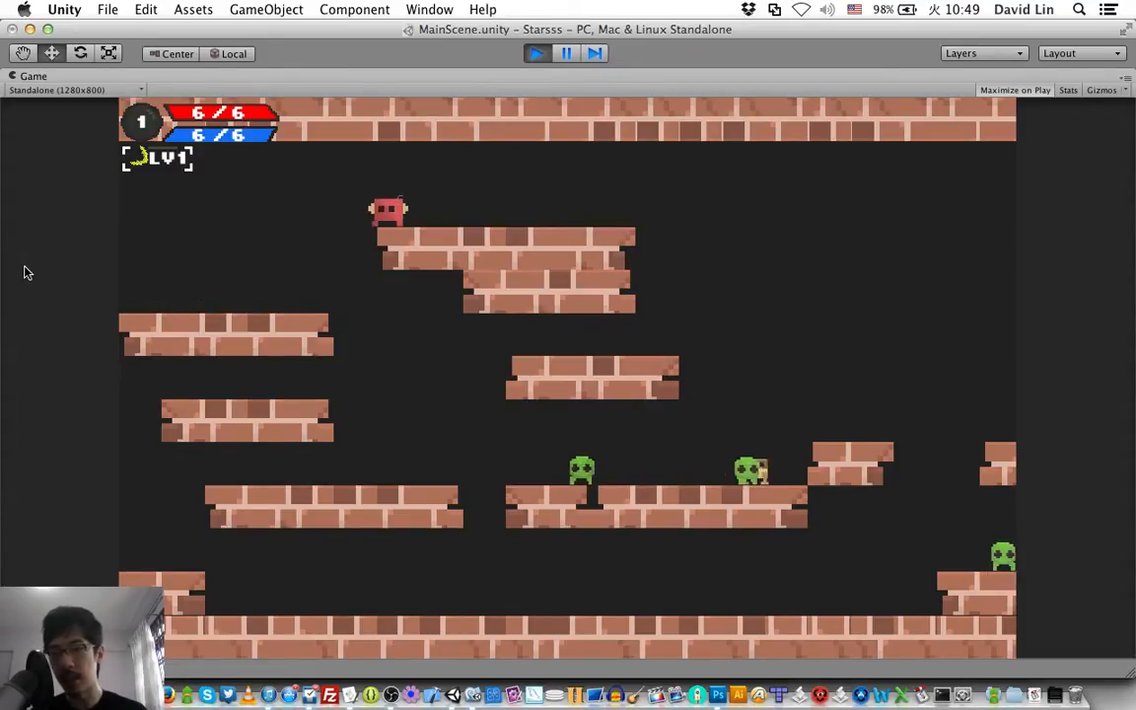
key(Right)
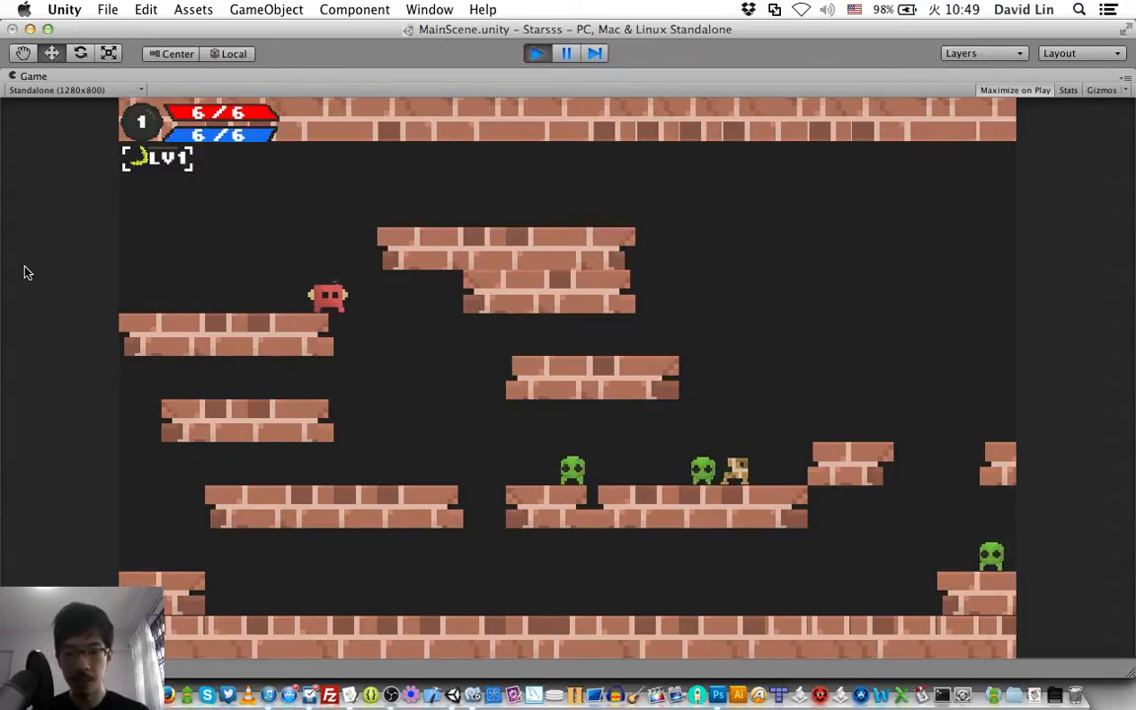
Test the slash attack repeatedly on the enemies while moving down from the upper-left platform to the lower ones.
key(Left)
key(Right)
key(x)
key(x)
key(x)
key(x)
key(space)
key(Left)
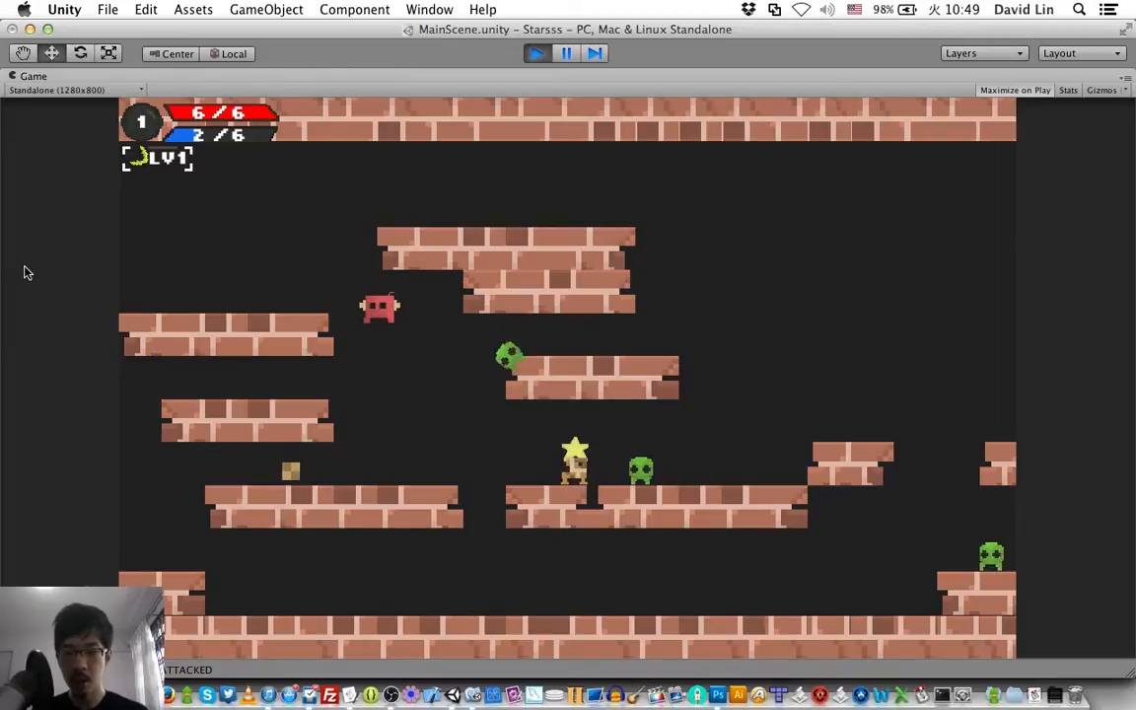
key(Right)
key(x)
key(x)
key(x)
key(Right)
key(Right)
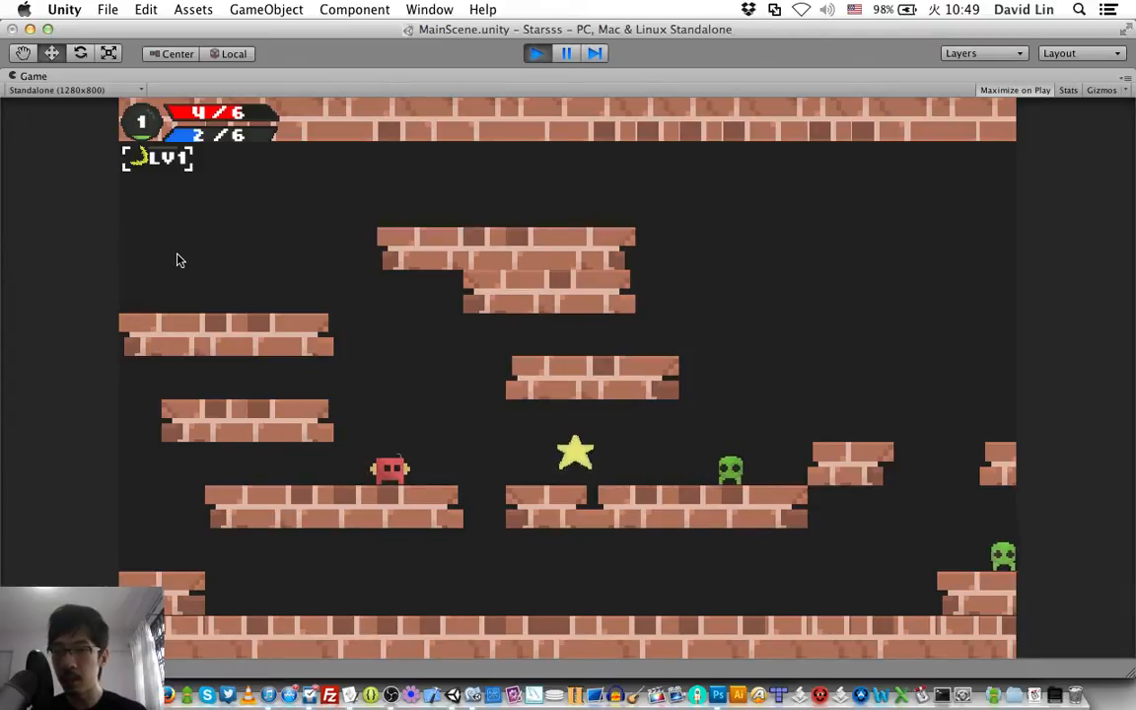
Pace the character on the lower-left platform to check the attack icon under the status bars, and stop the play test.
key(Right)
key(Left)
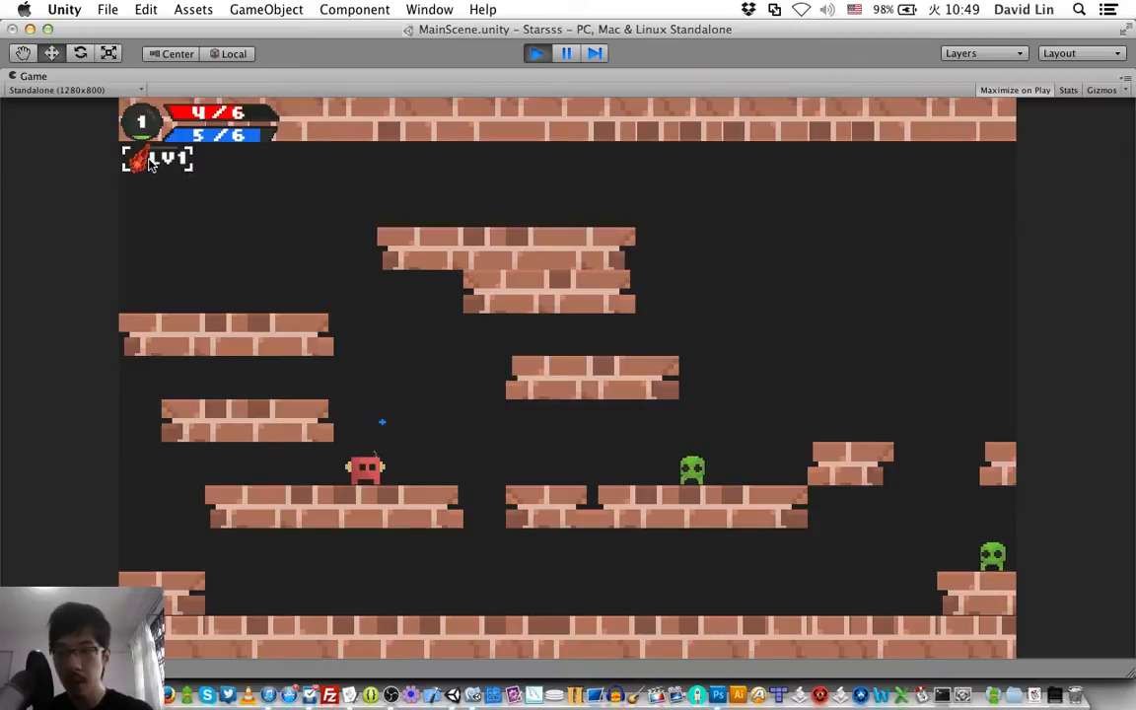
key(space)
key(Left)
key(Right)
key(Right)
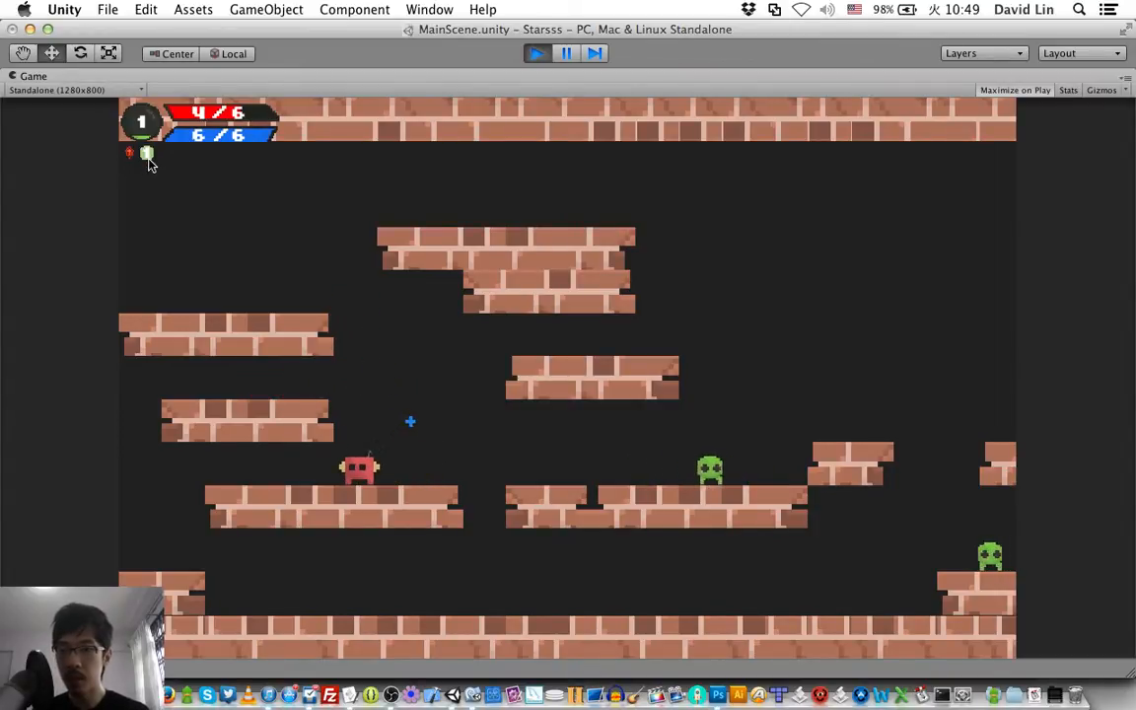
key(Right)
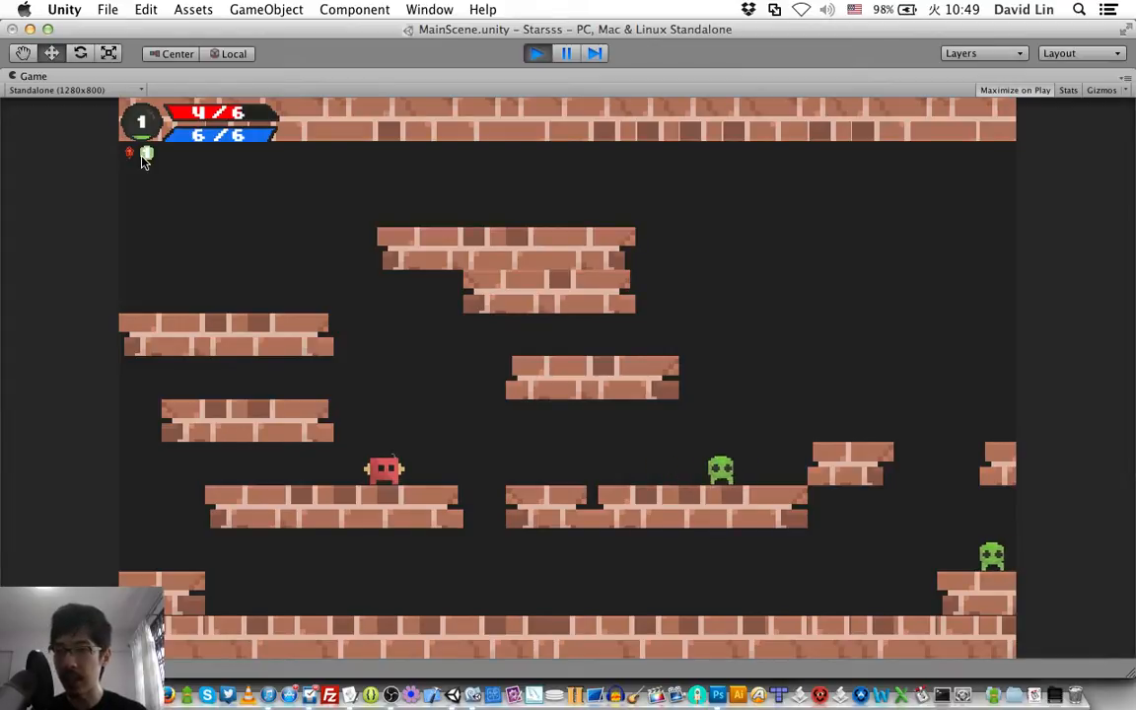
key(Left)
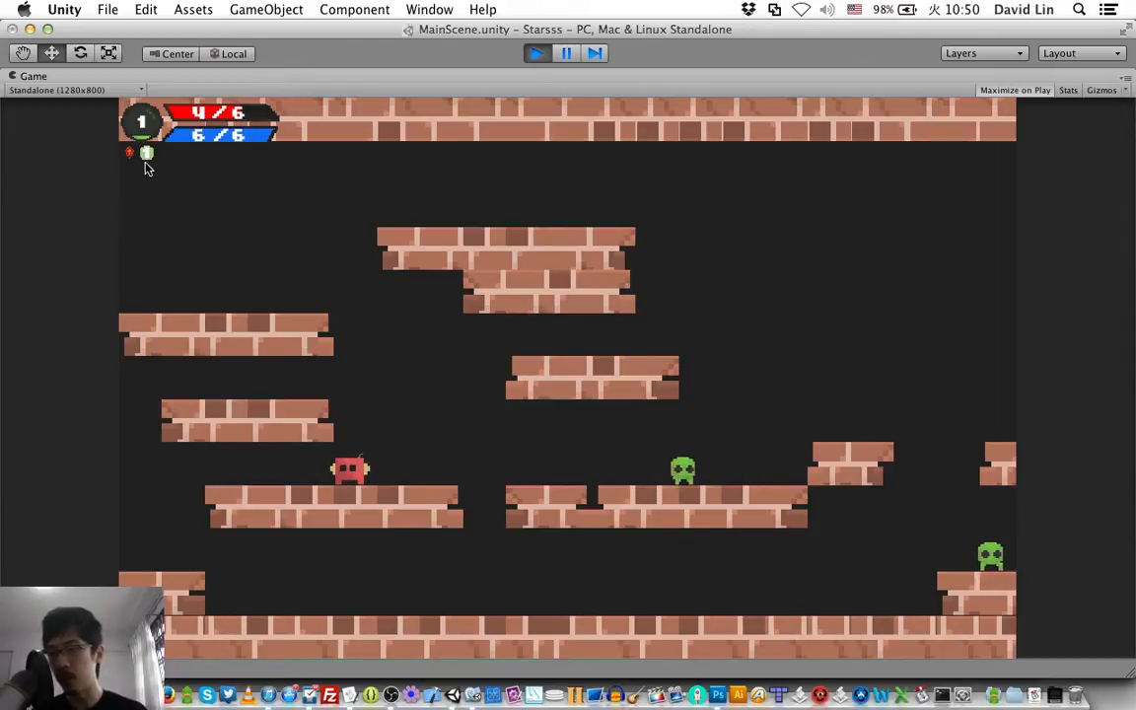
key(Right)
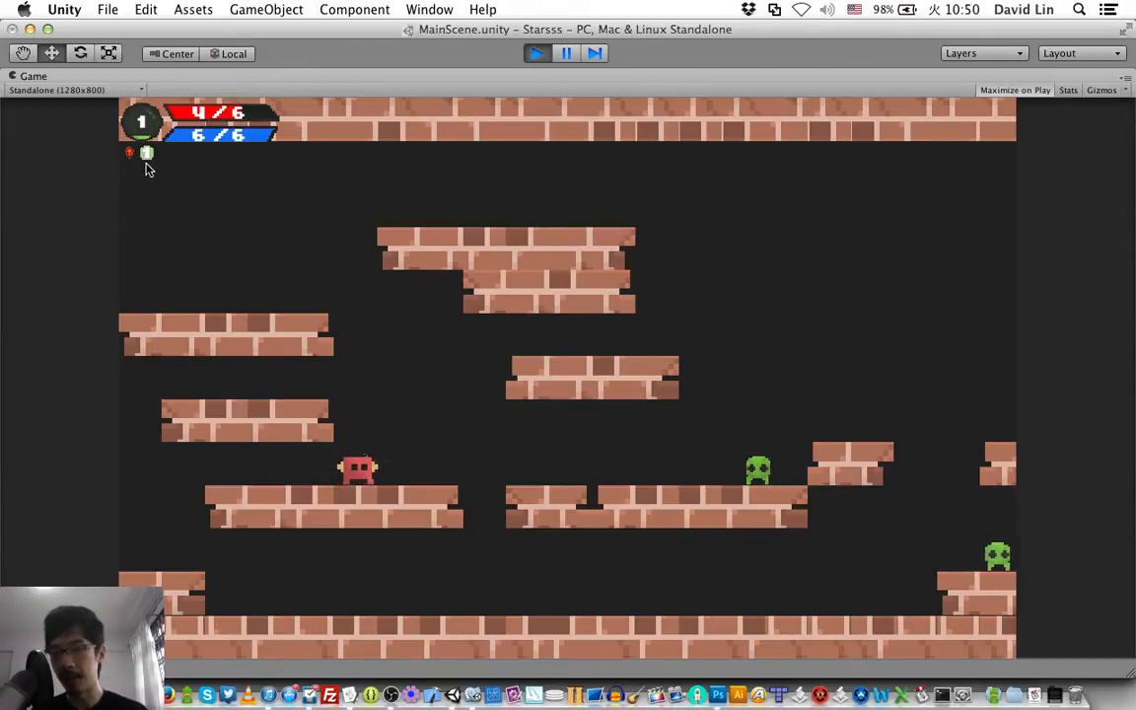
key(super+p)
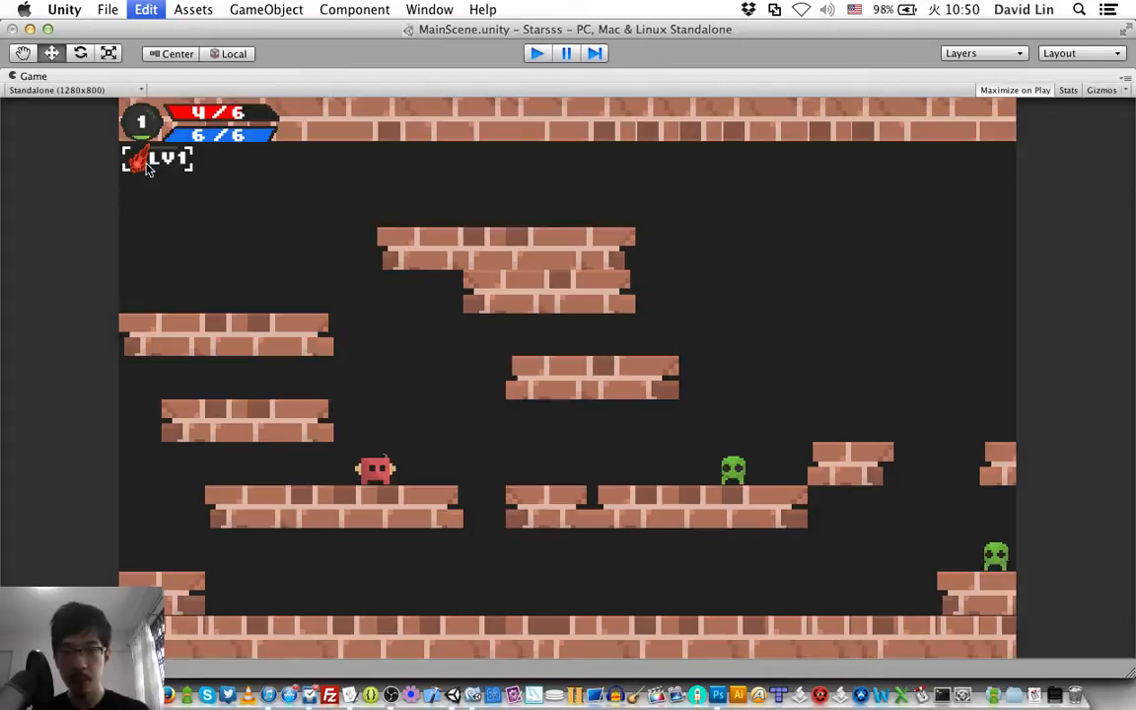